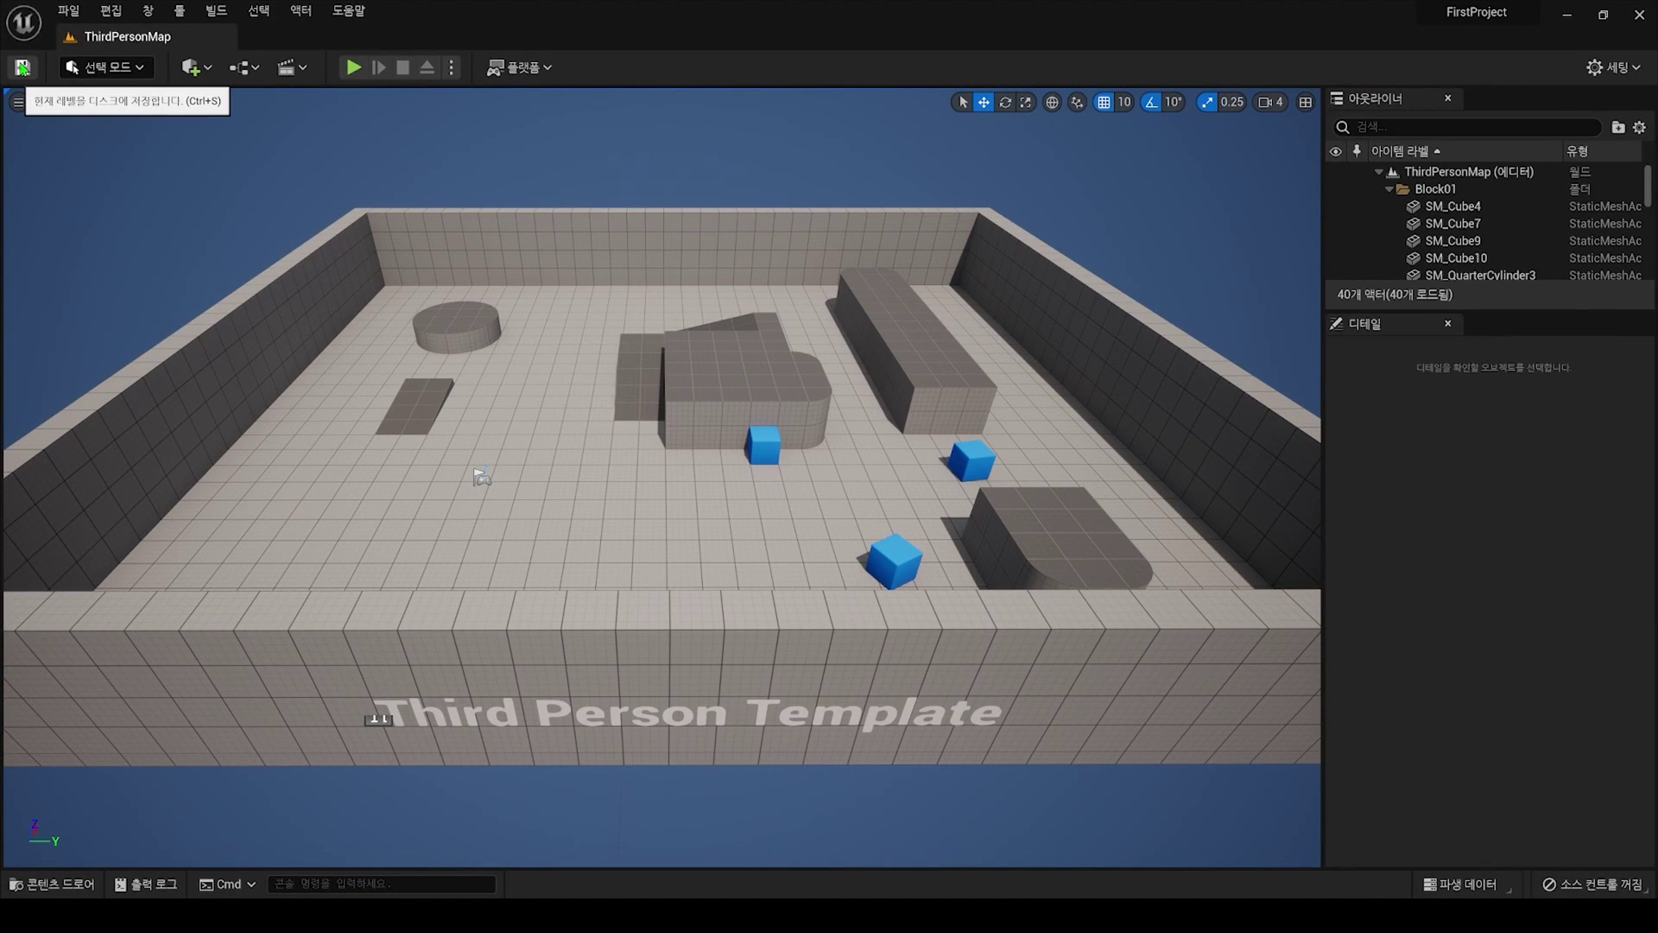
- Try the Landscape and other editor modes, then return to Selection mode
click(138, 69)
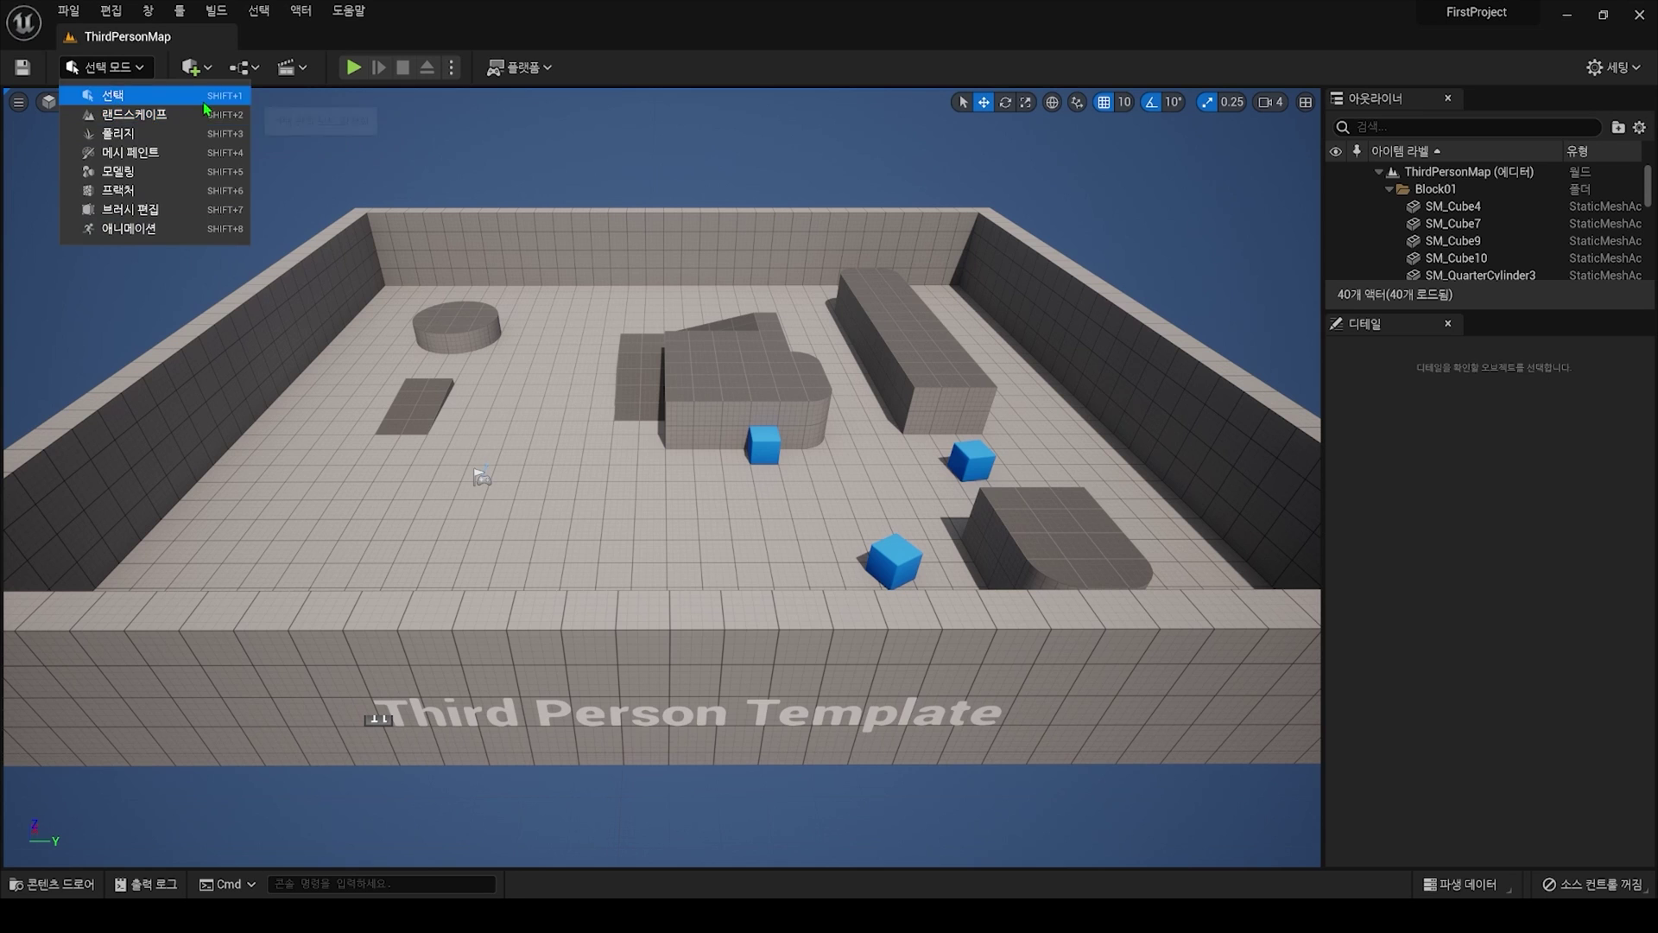
click(173, 115)
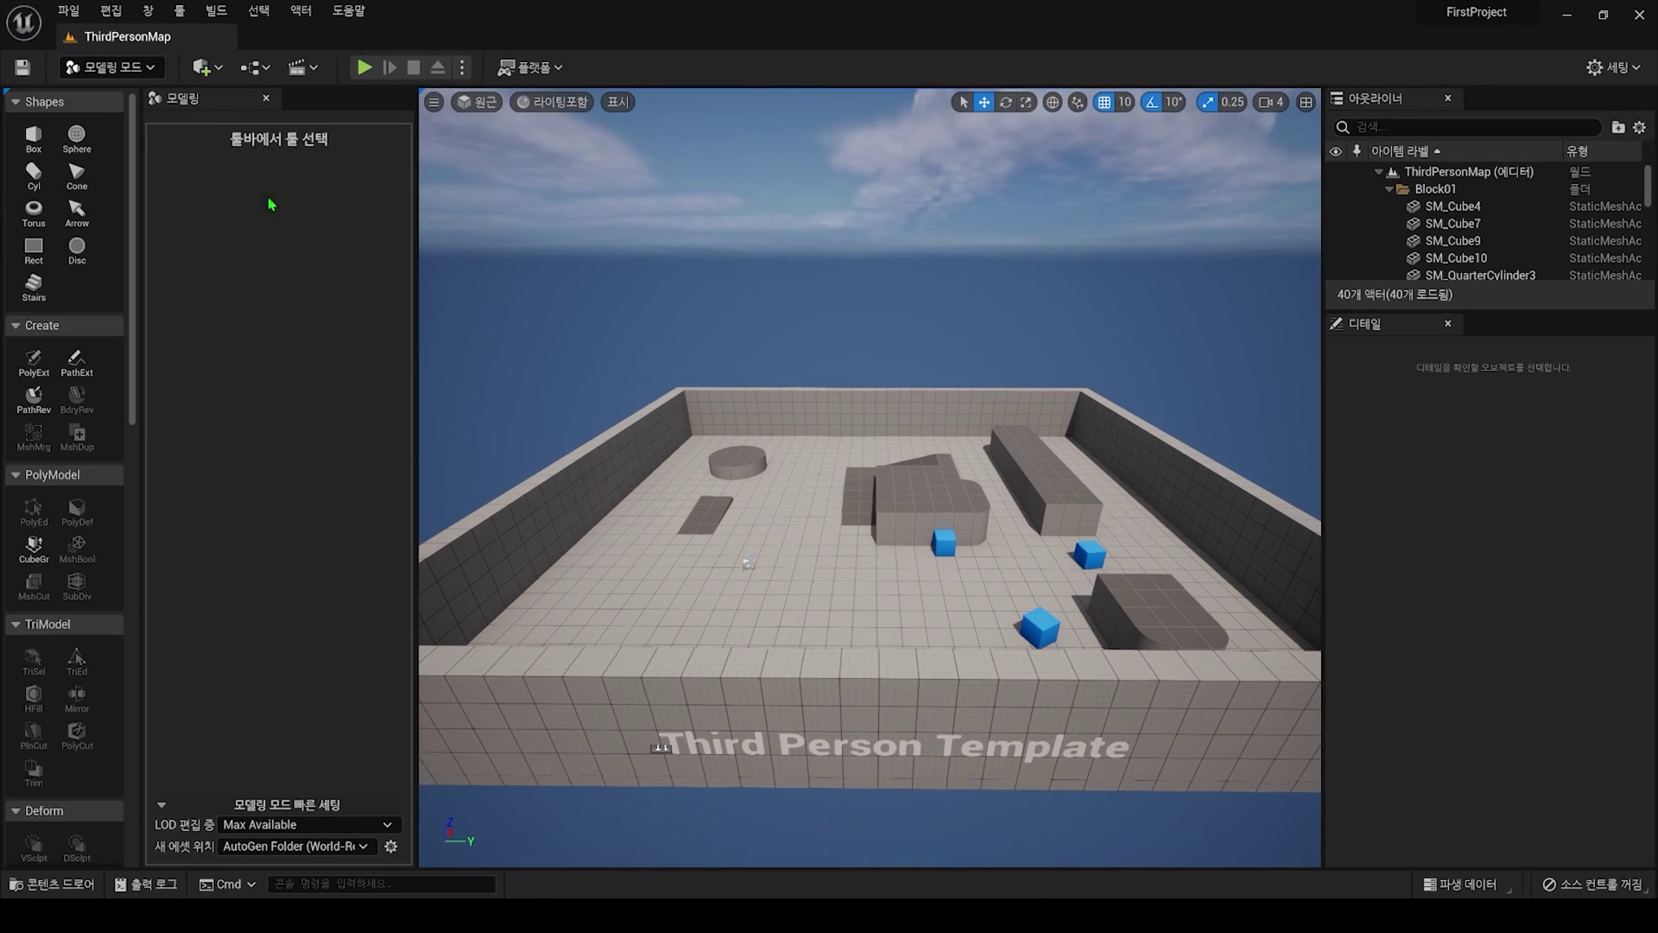
click(121, 66)
click(130, 190)
click(121, 66)
click(129, 209)
click(121, 67)
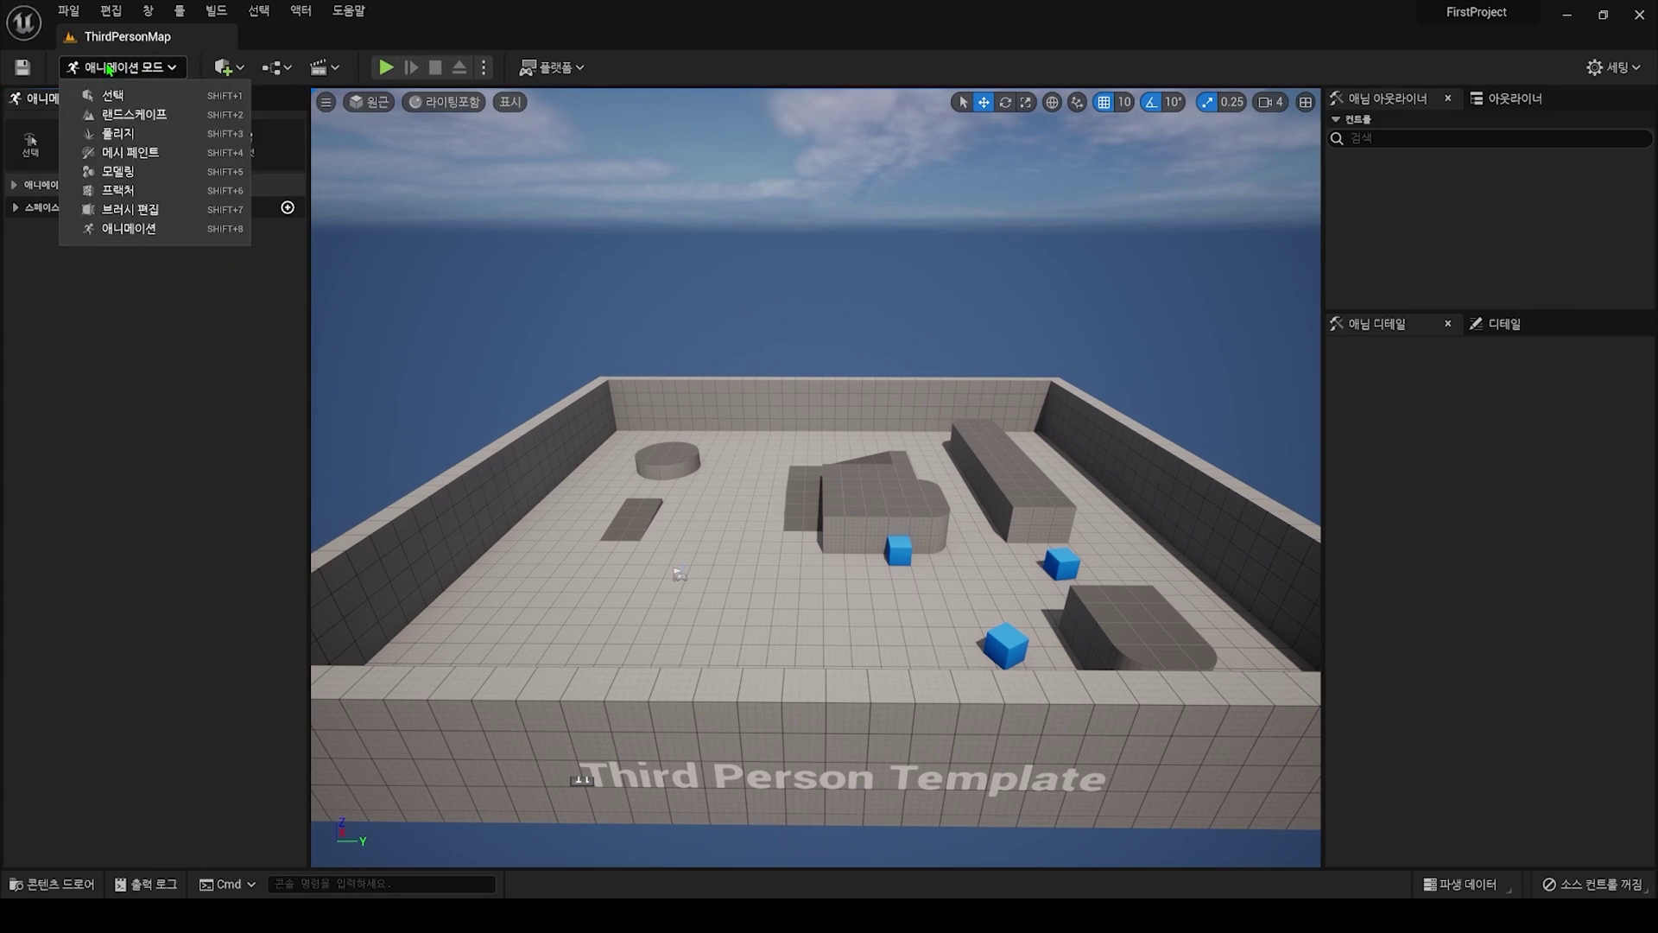
click(117, 95)
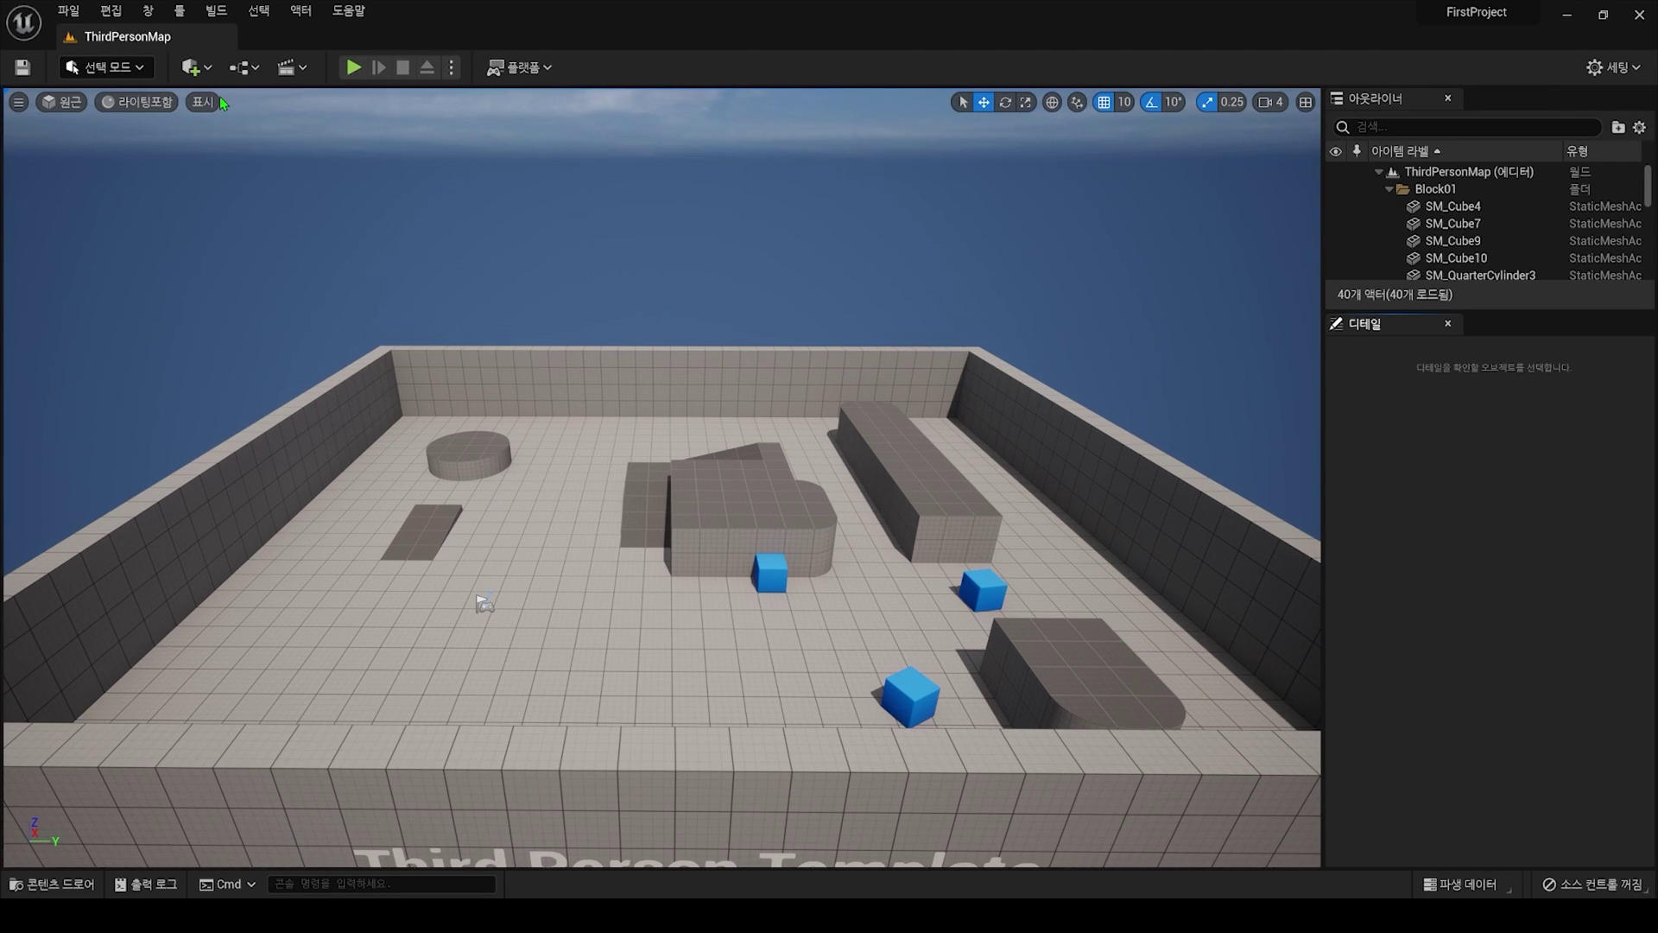
- Place a cube from the Add menu, then delete it
click(192, 66)
mouse_move(283, 177)
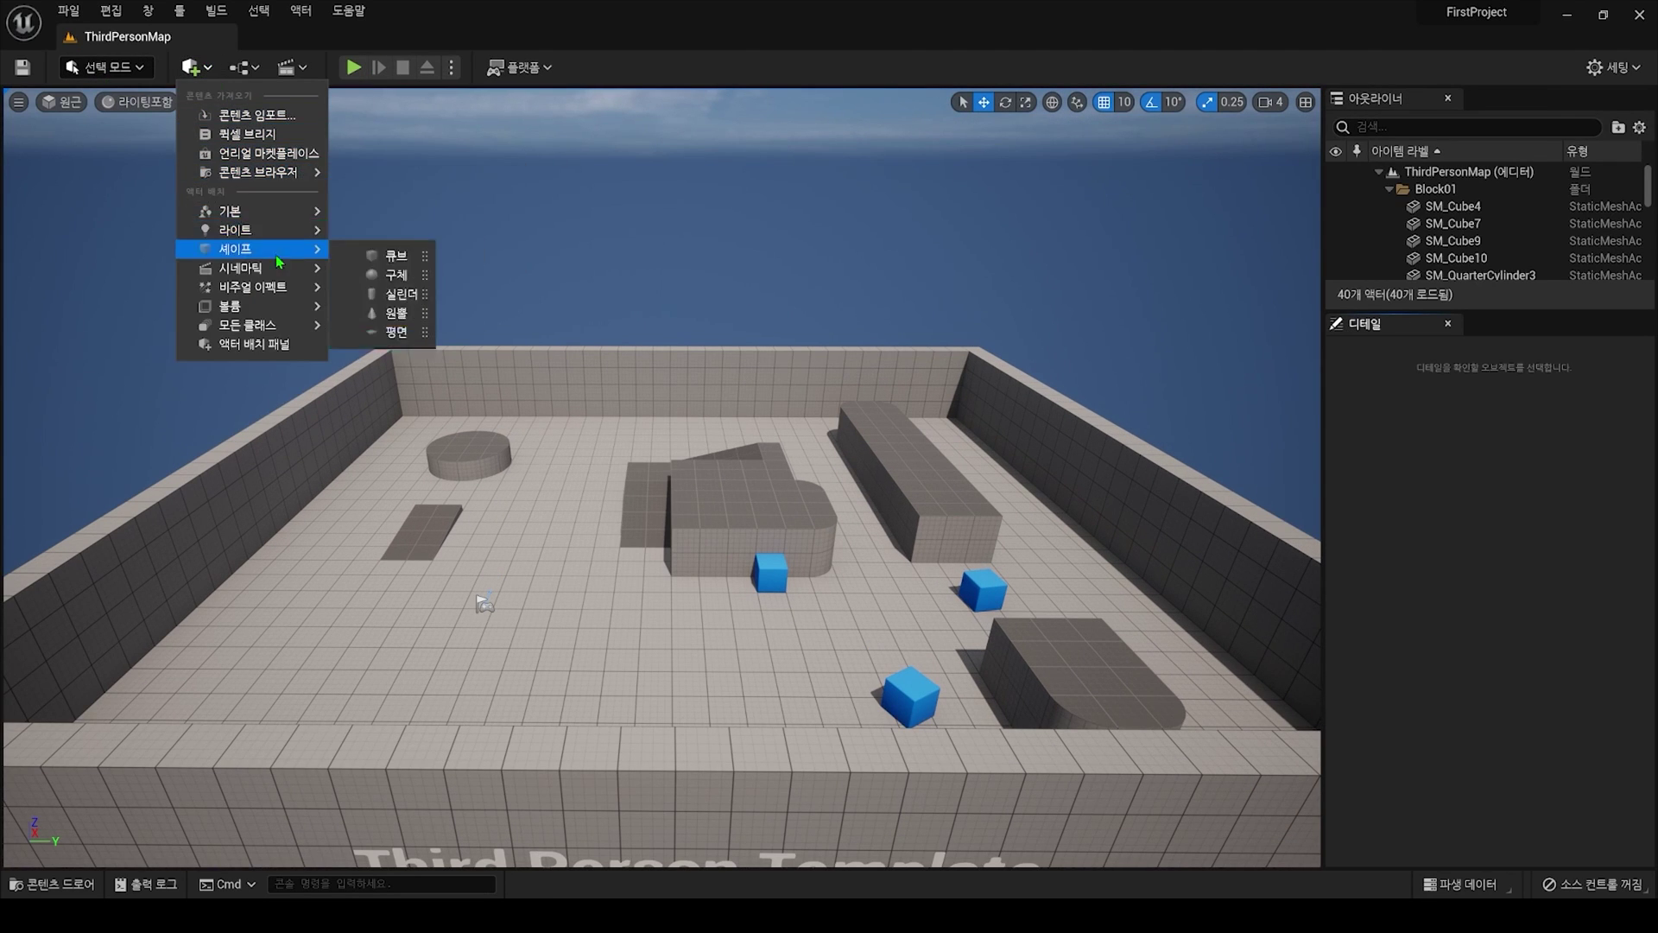
mouse_move(314, 302)
mouse_move(260, 249)
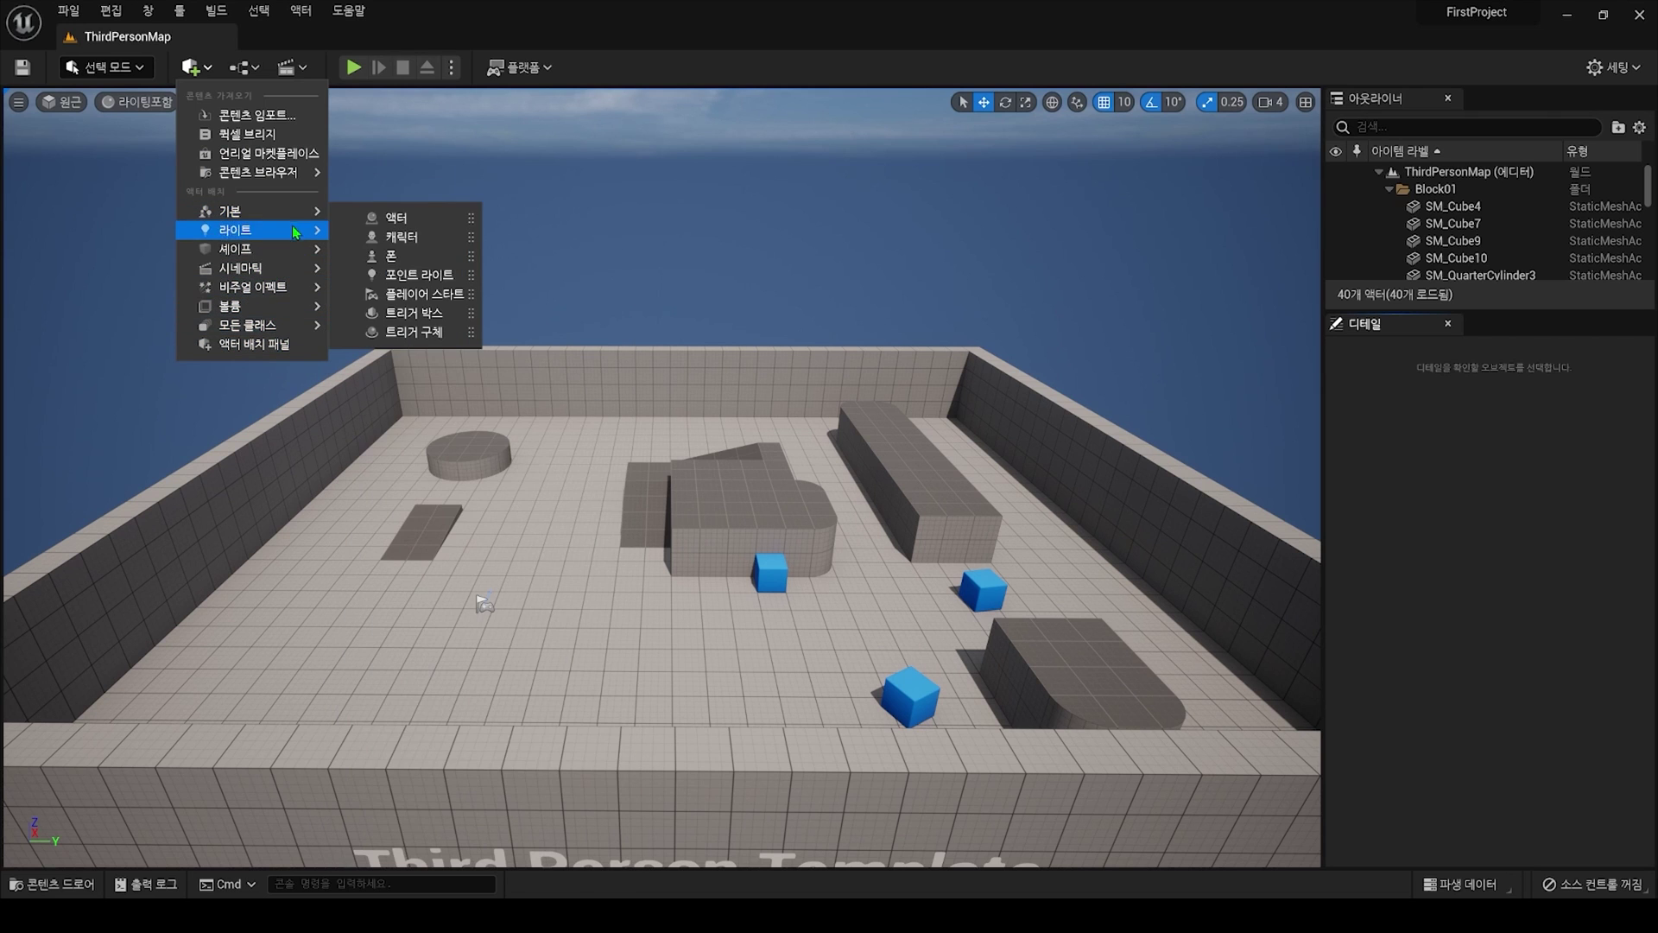
click(380, 257)
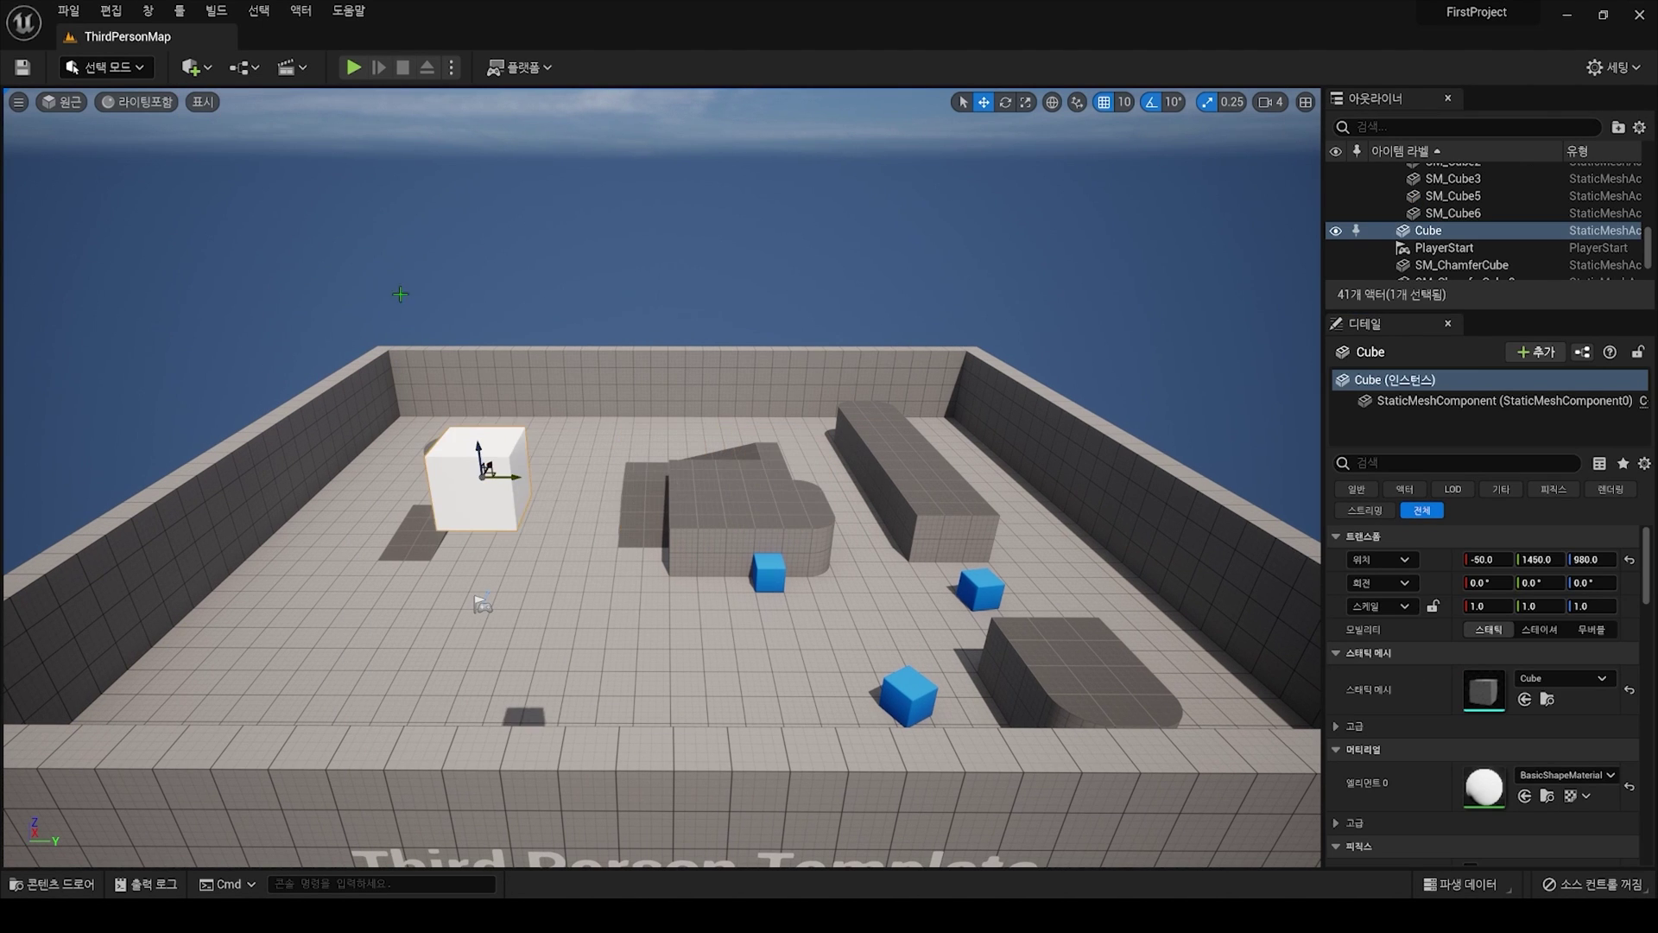
key(Delete)
- Browse the Blueprint, Cinematics and Play option lists without choosing anything
click(244, 66)
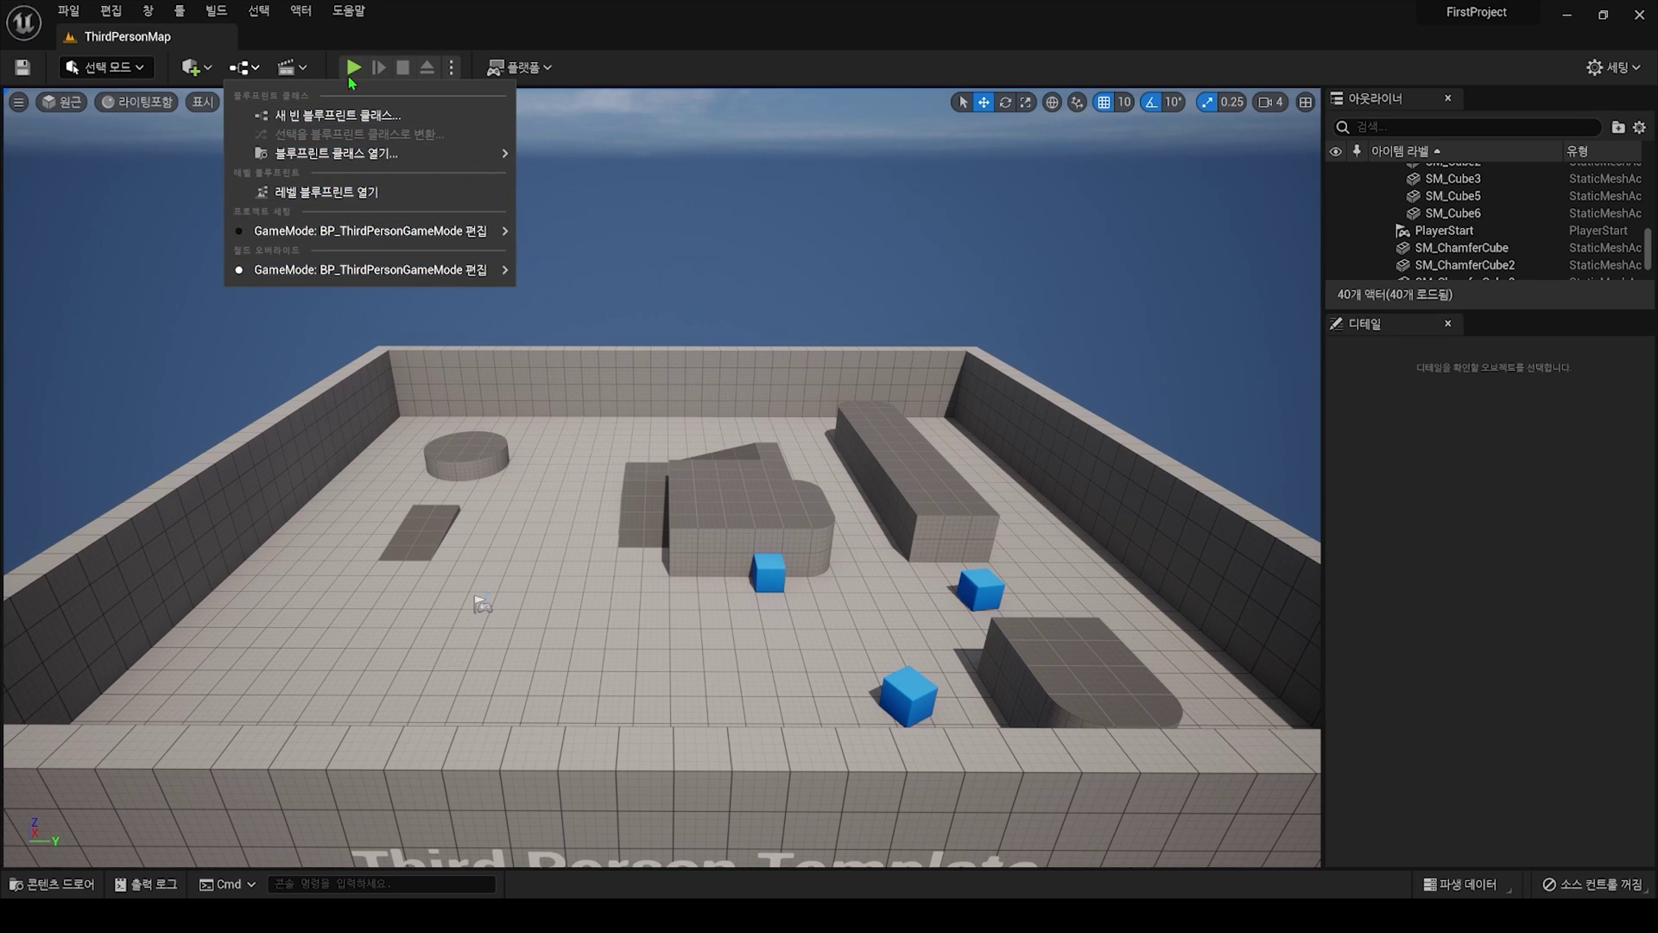
click(290, 69)
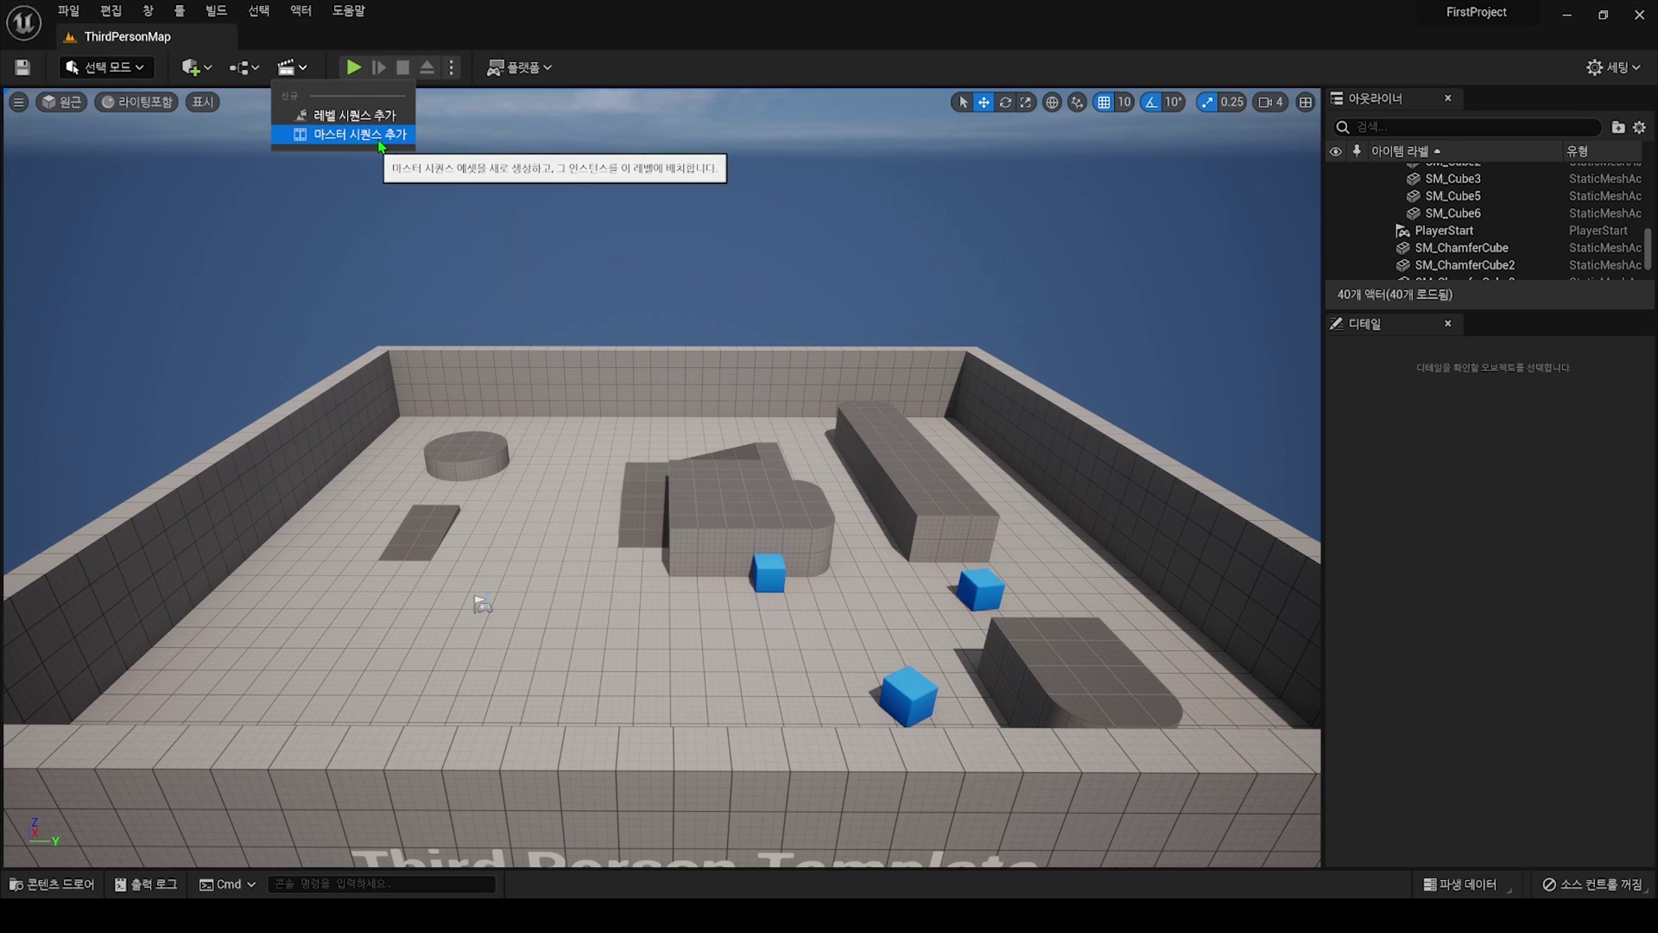
click(489, 26)
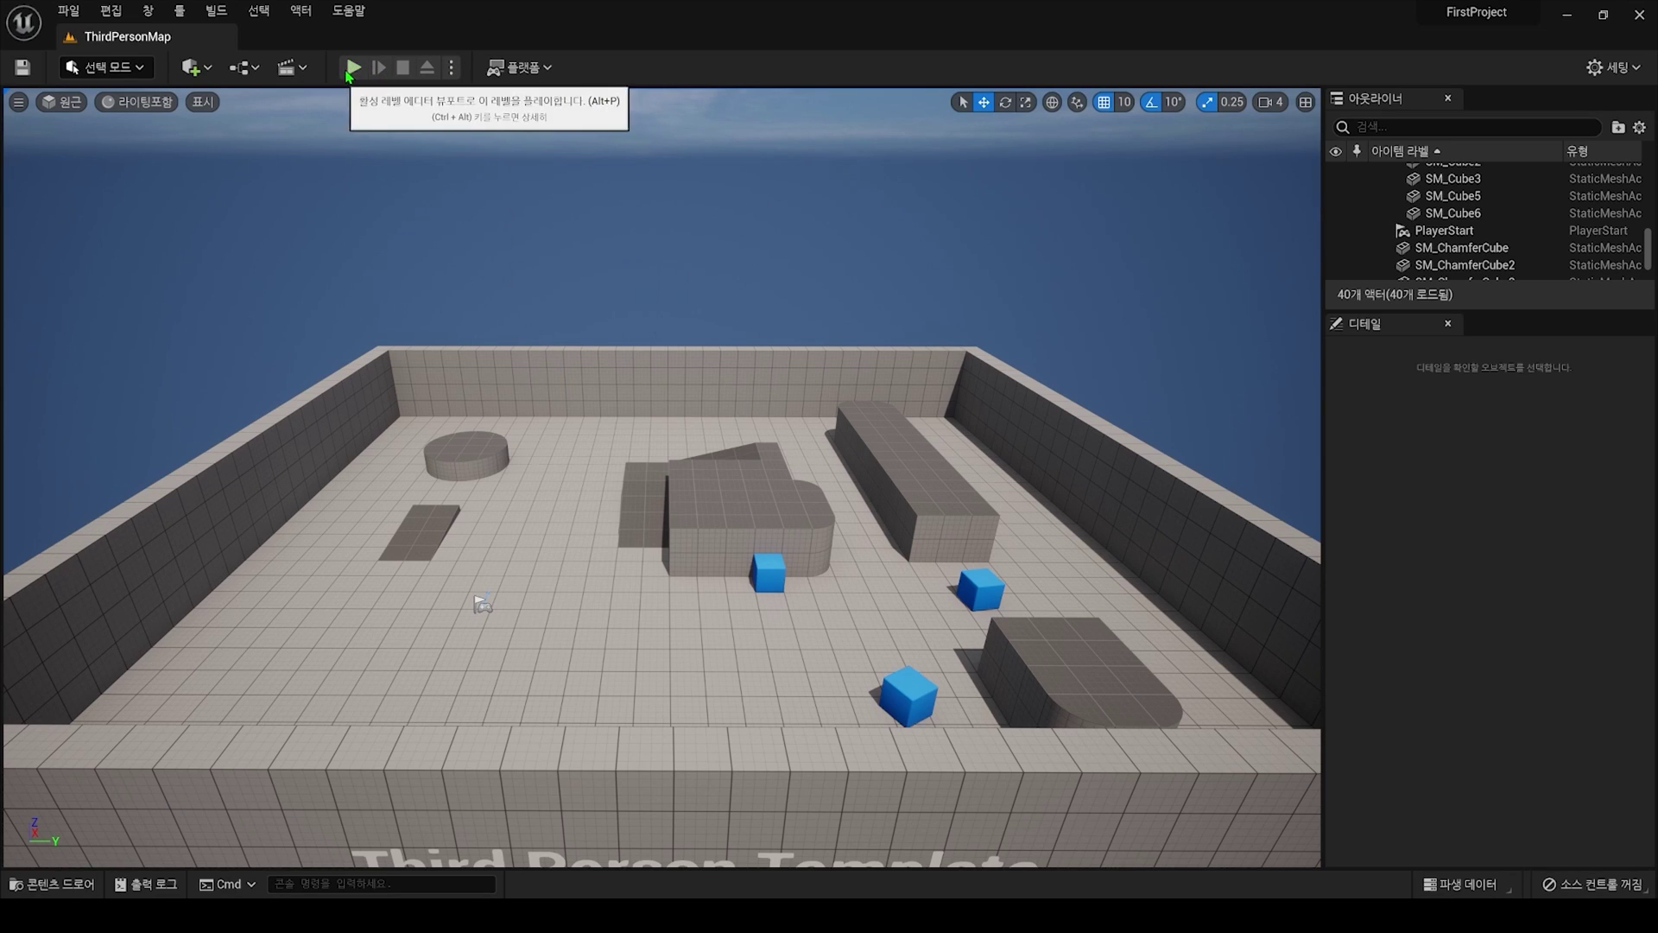
click(451, 69)
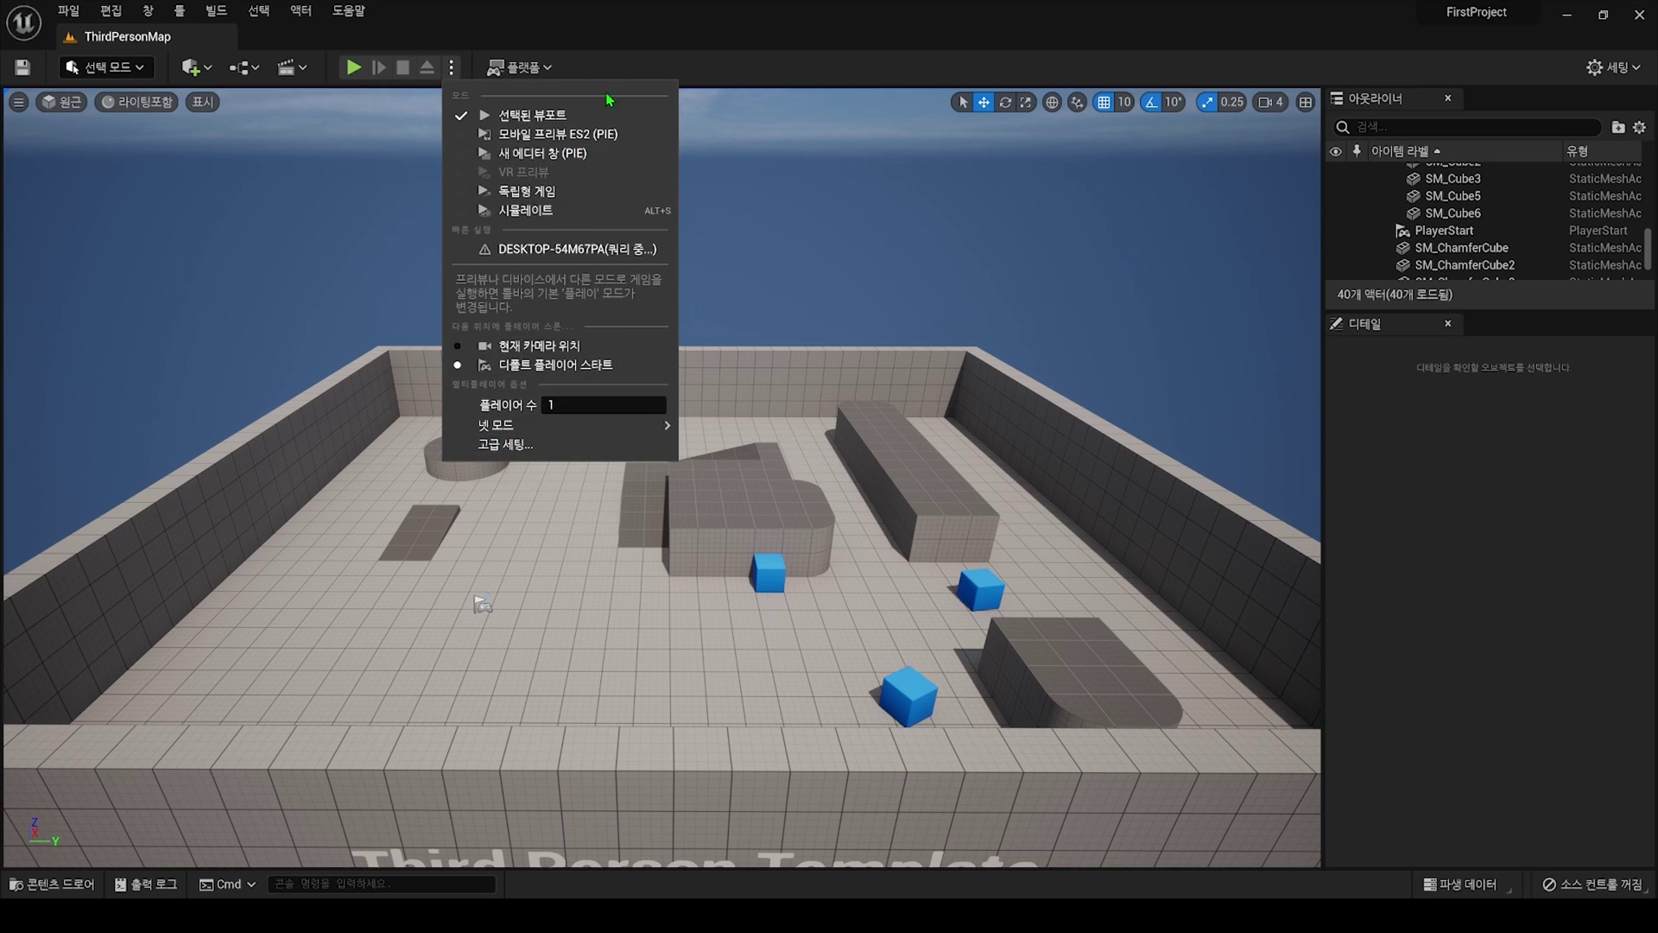
click(643, 41)
- Look through the Platforms list and the editor Settings list, then close them
click(521, 67)
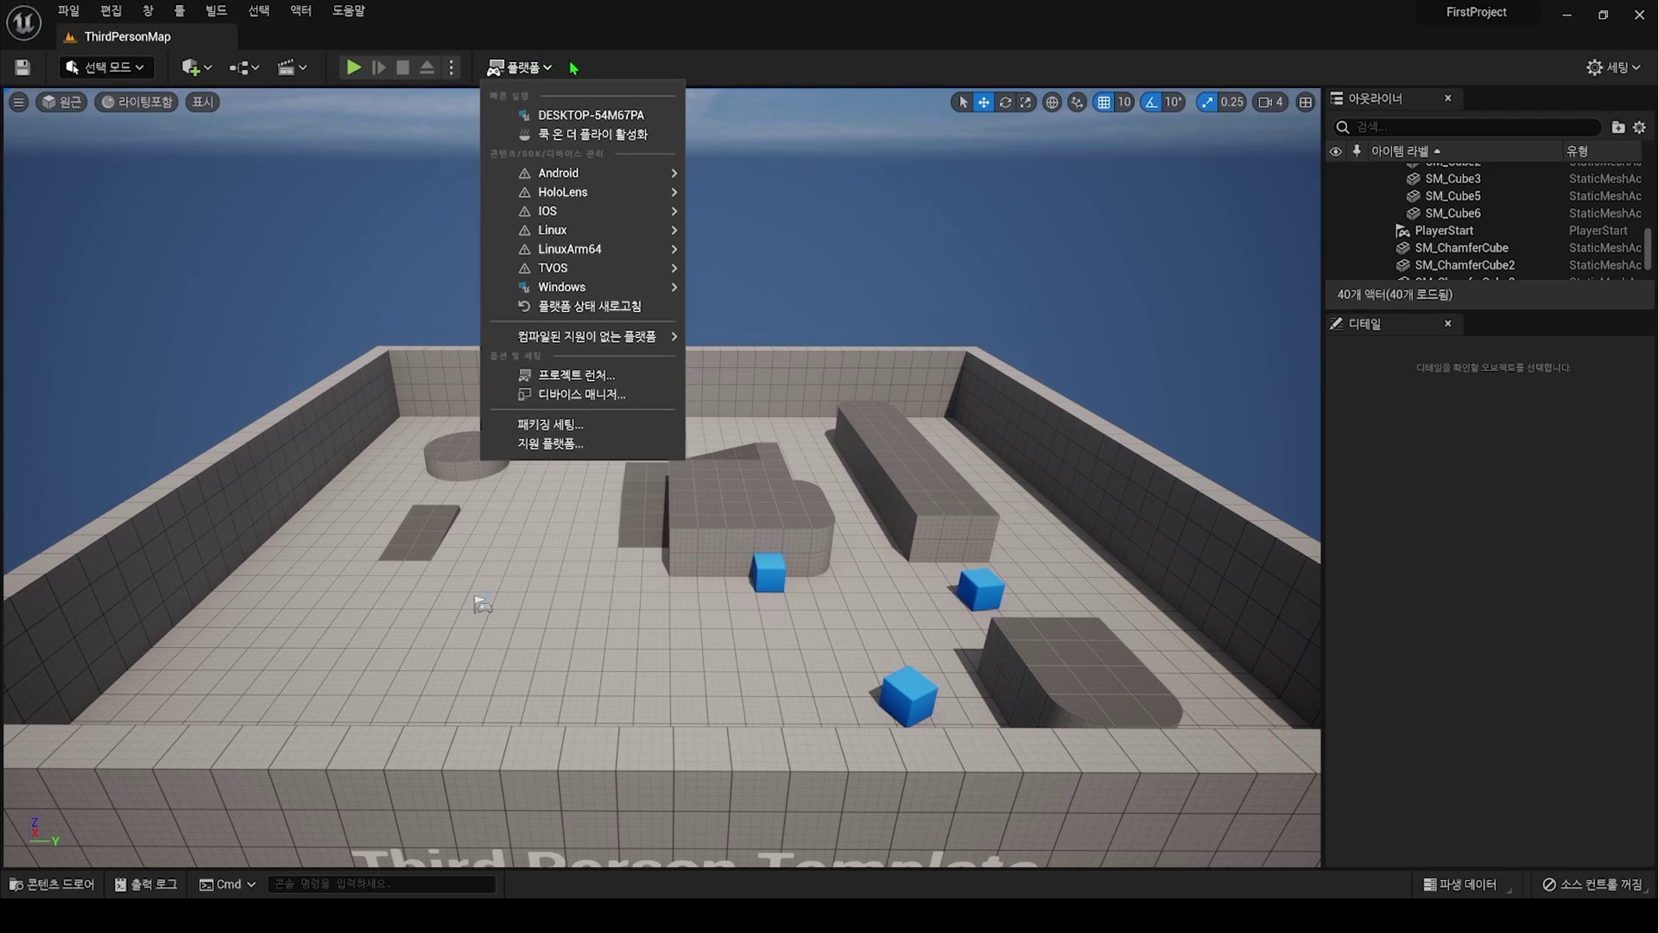
mouse_move(624, 202)
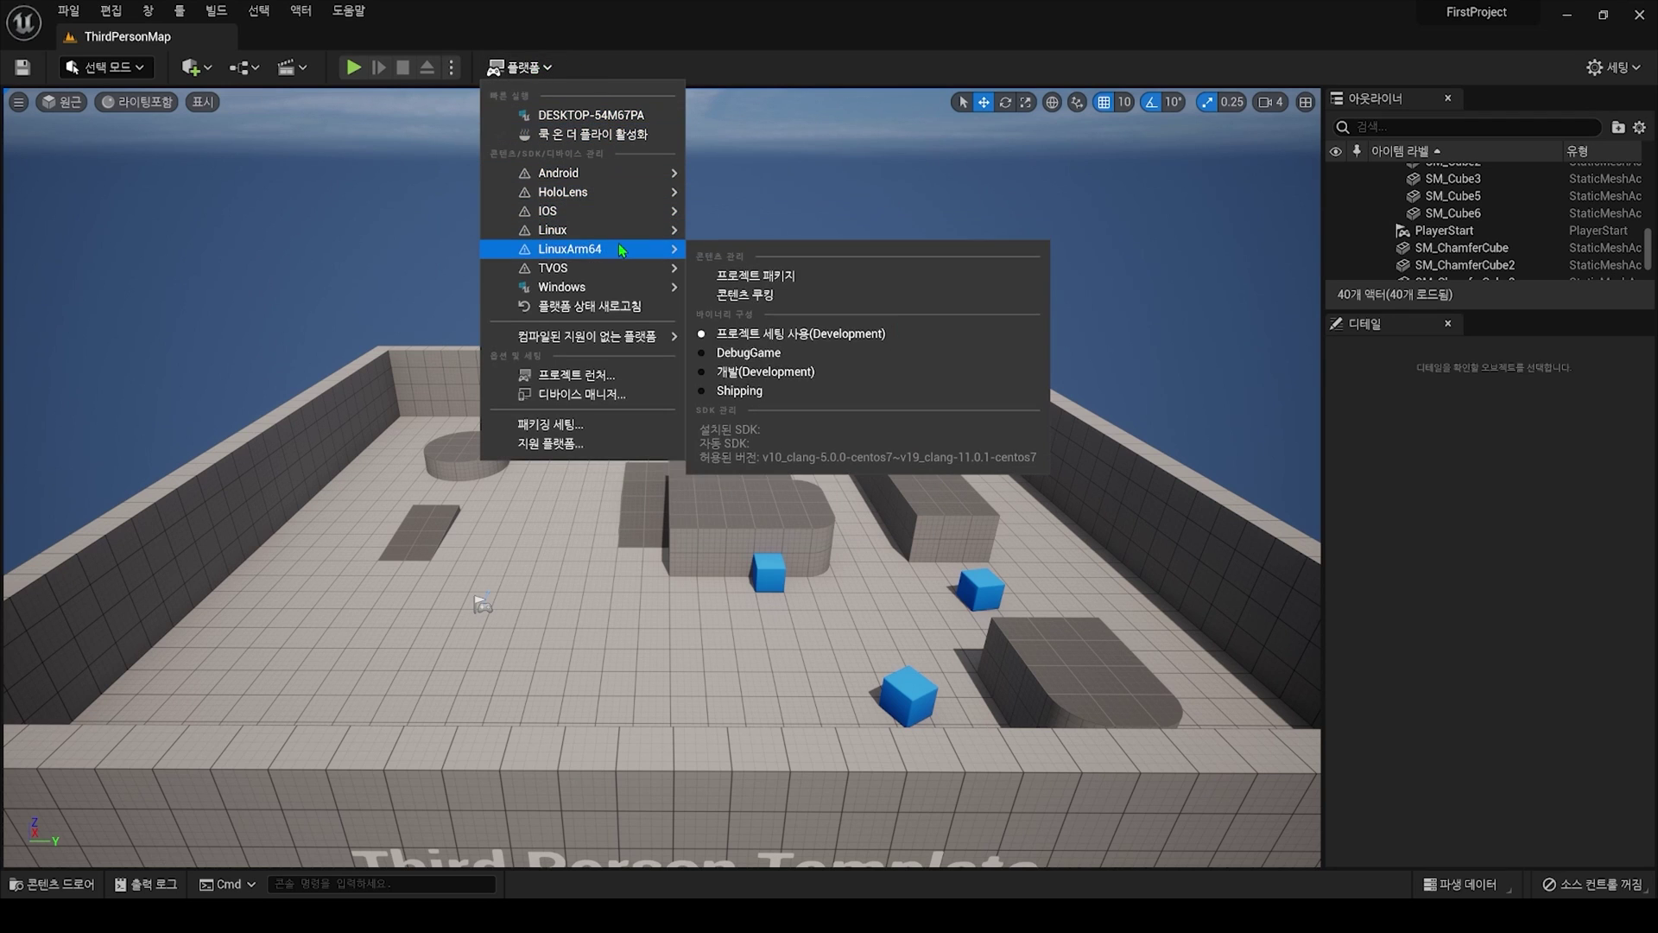
mouse_move(622, 287)
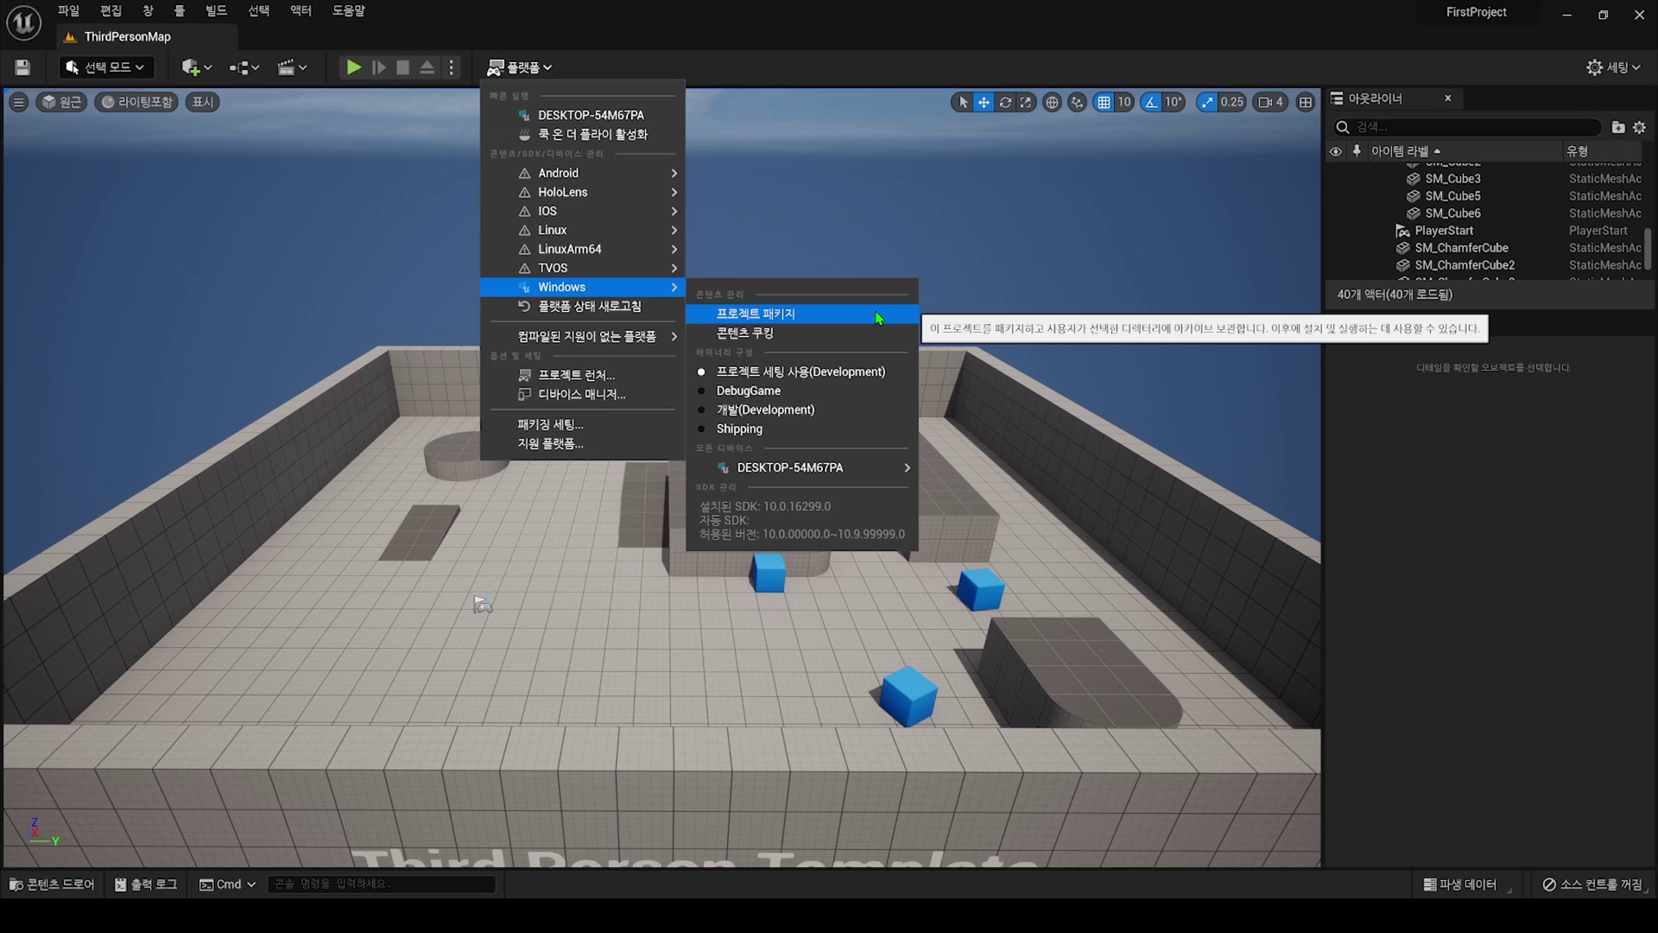
click(1495, 542)
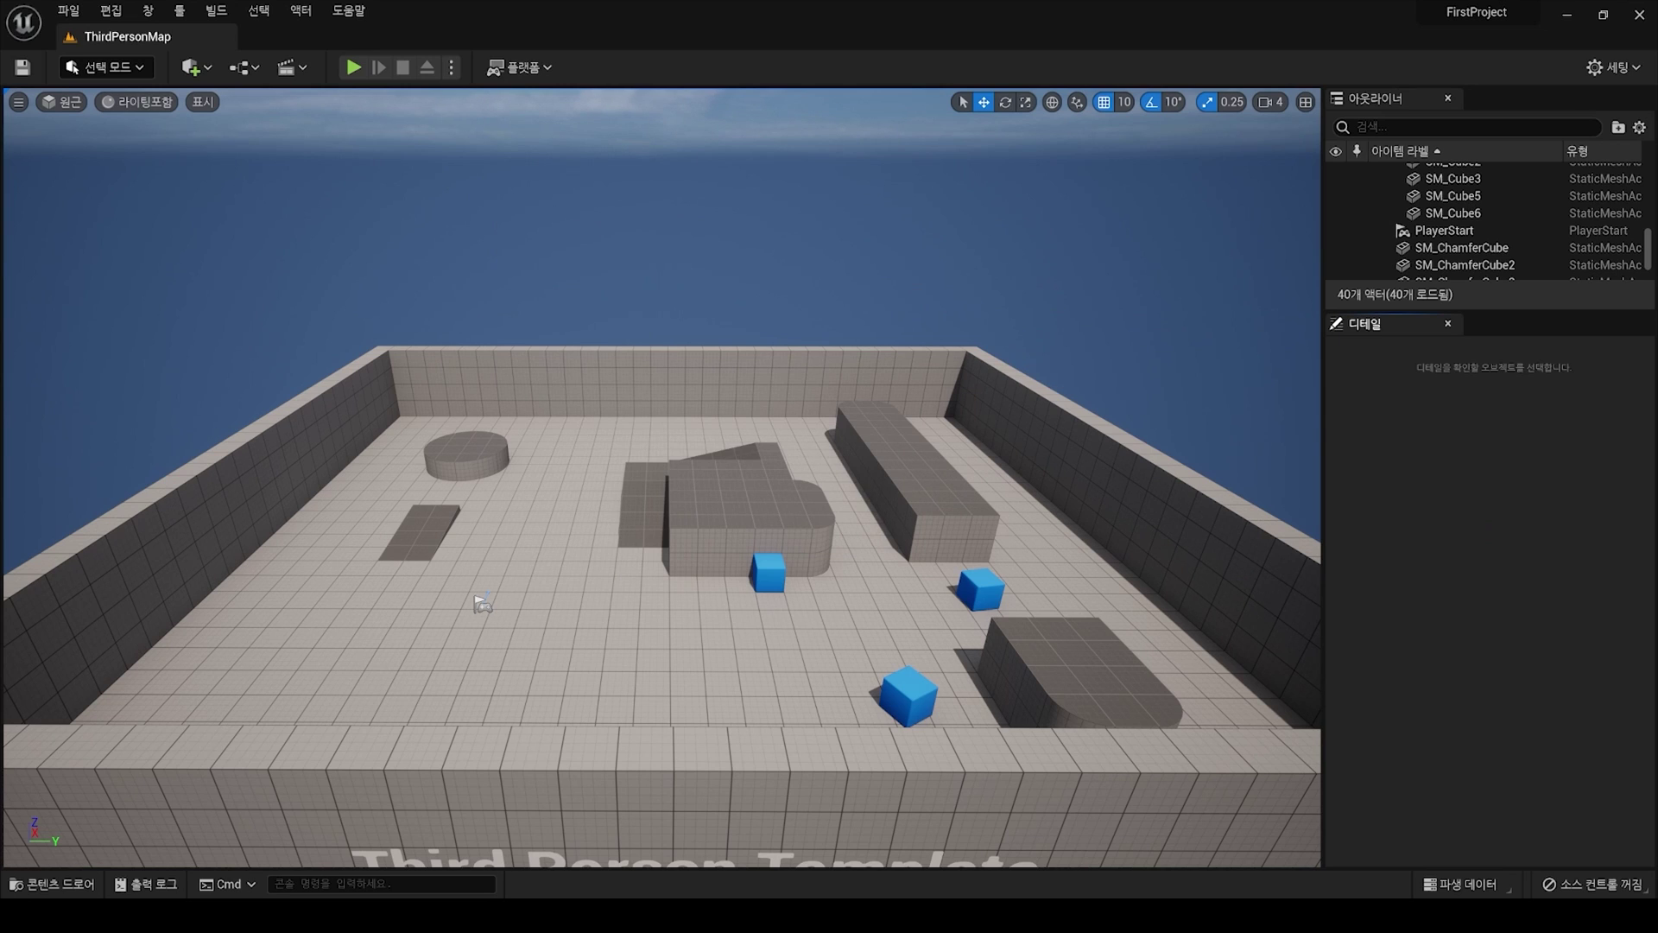
click(1614, 67)
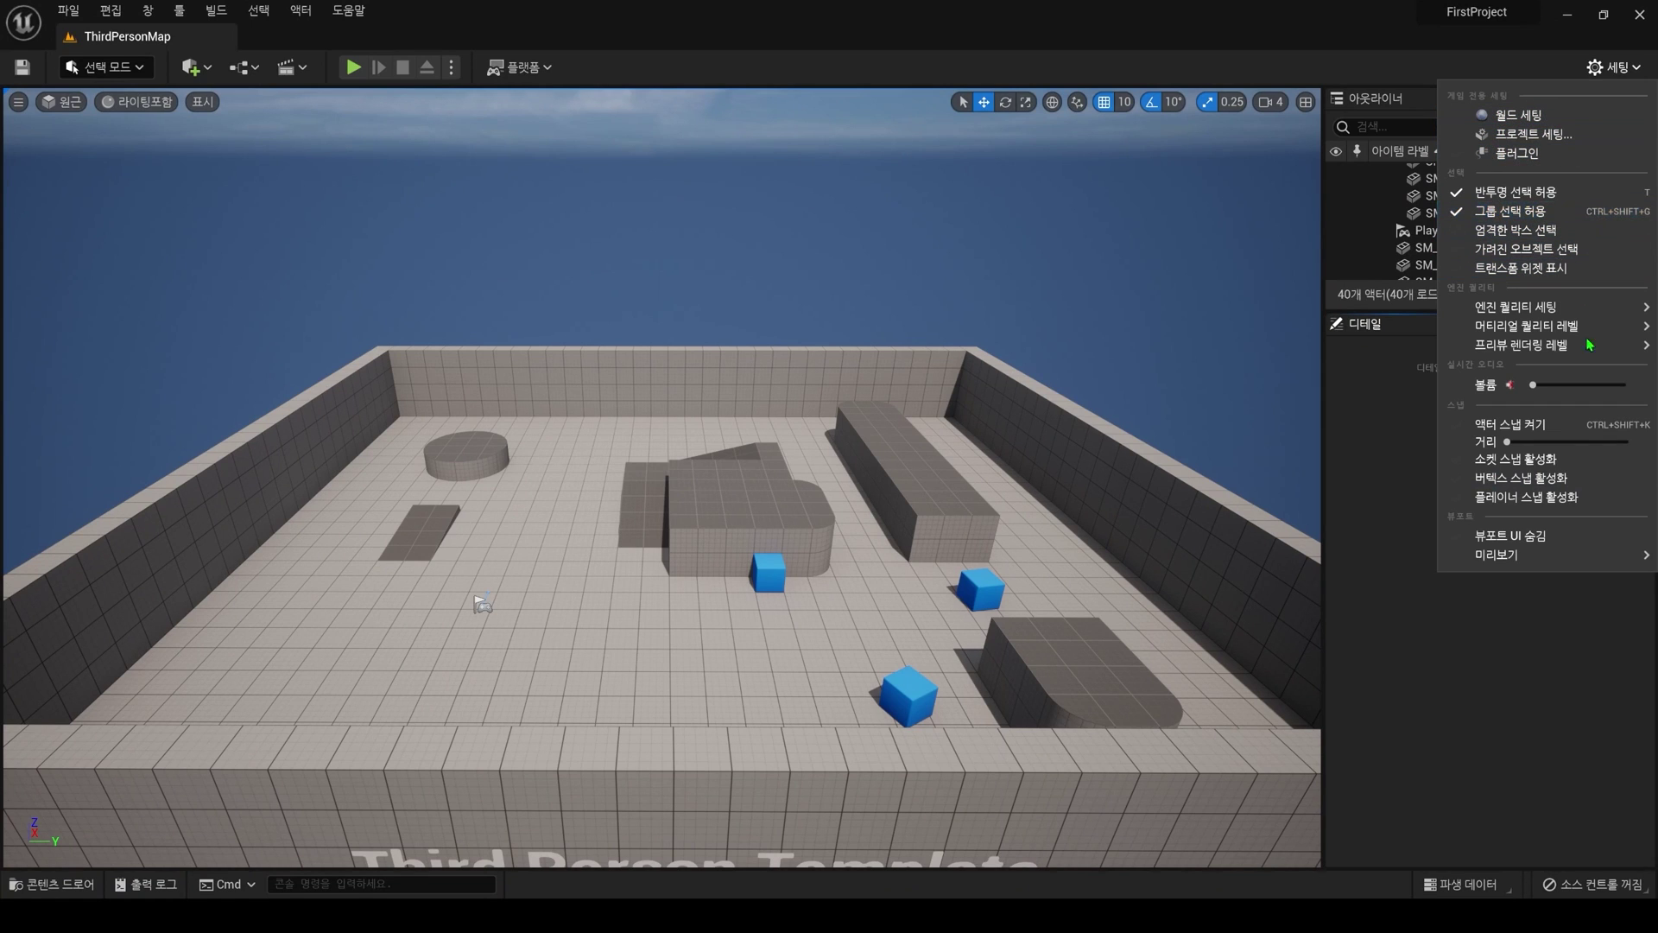
click(1552, 650)
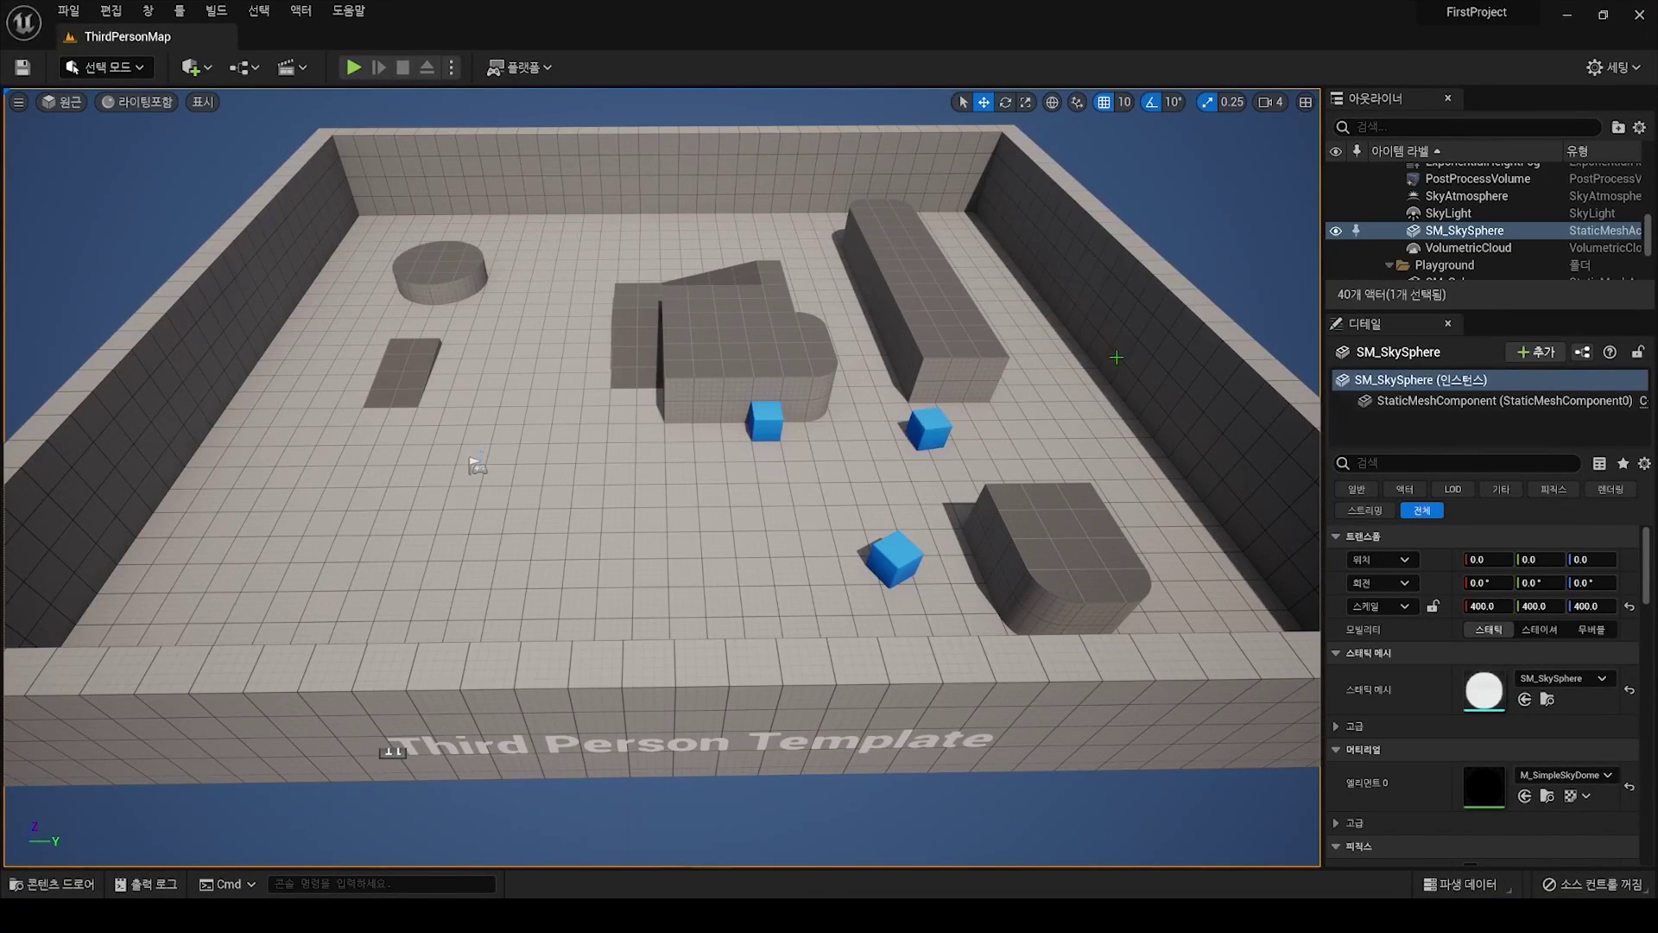
- Fly down among the blocks, select SM_ChamferCube2 and drag it across the floor
key(f)
right_drag(657, 475, 501, 519)
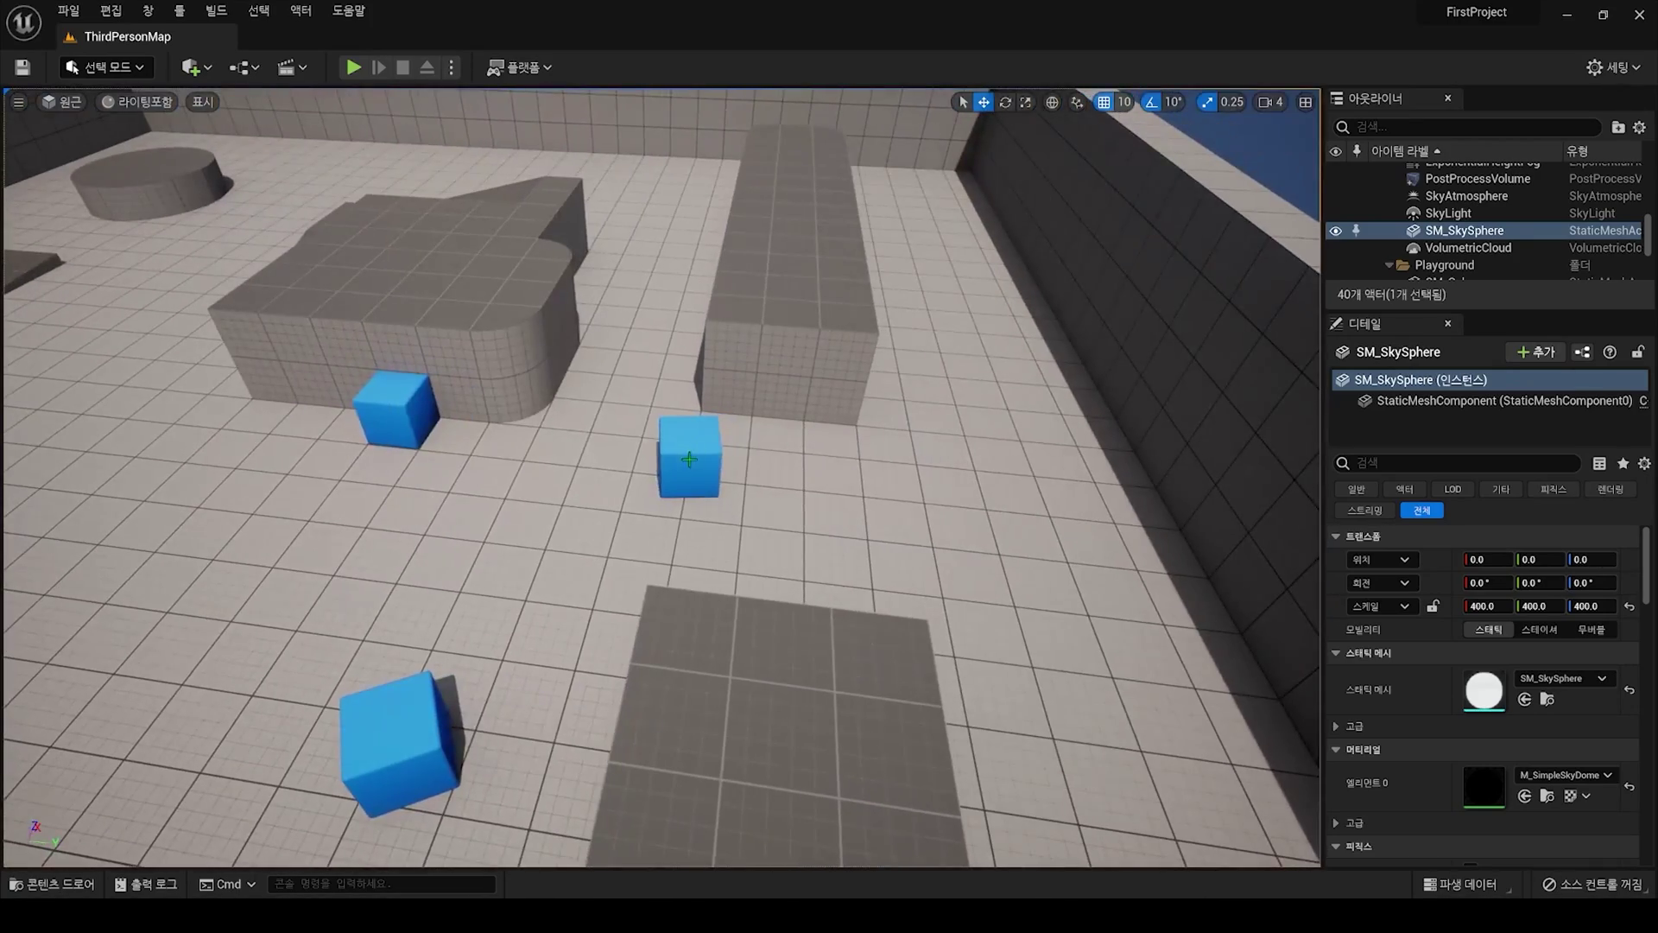
click(699, 456)
right_drag(323, 249, 324, 259)
scroll(736, 536, down, 3)
drag(736, 536, 741, 602)
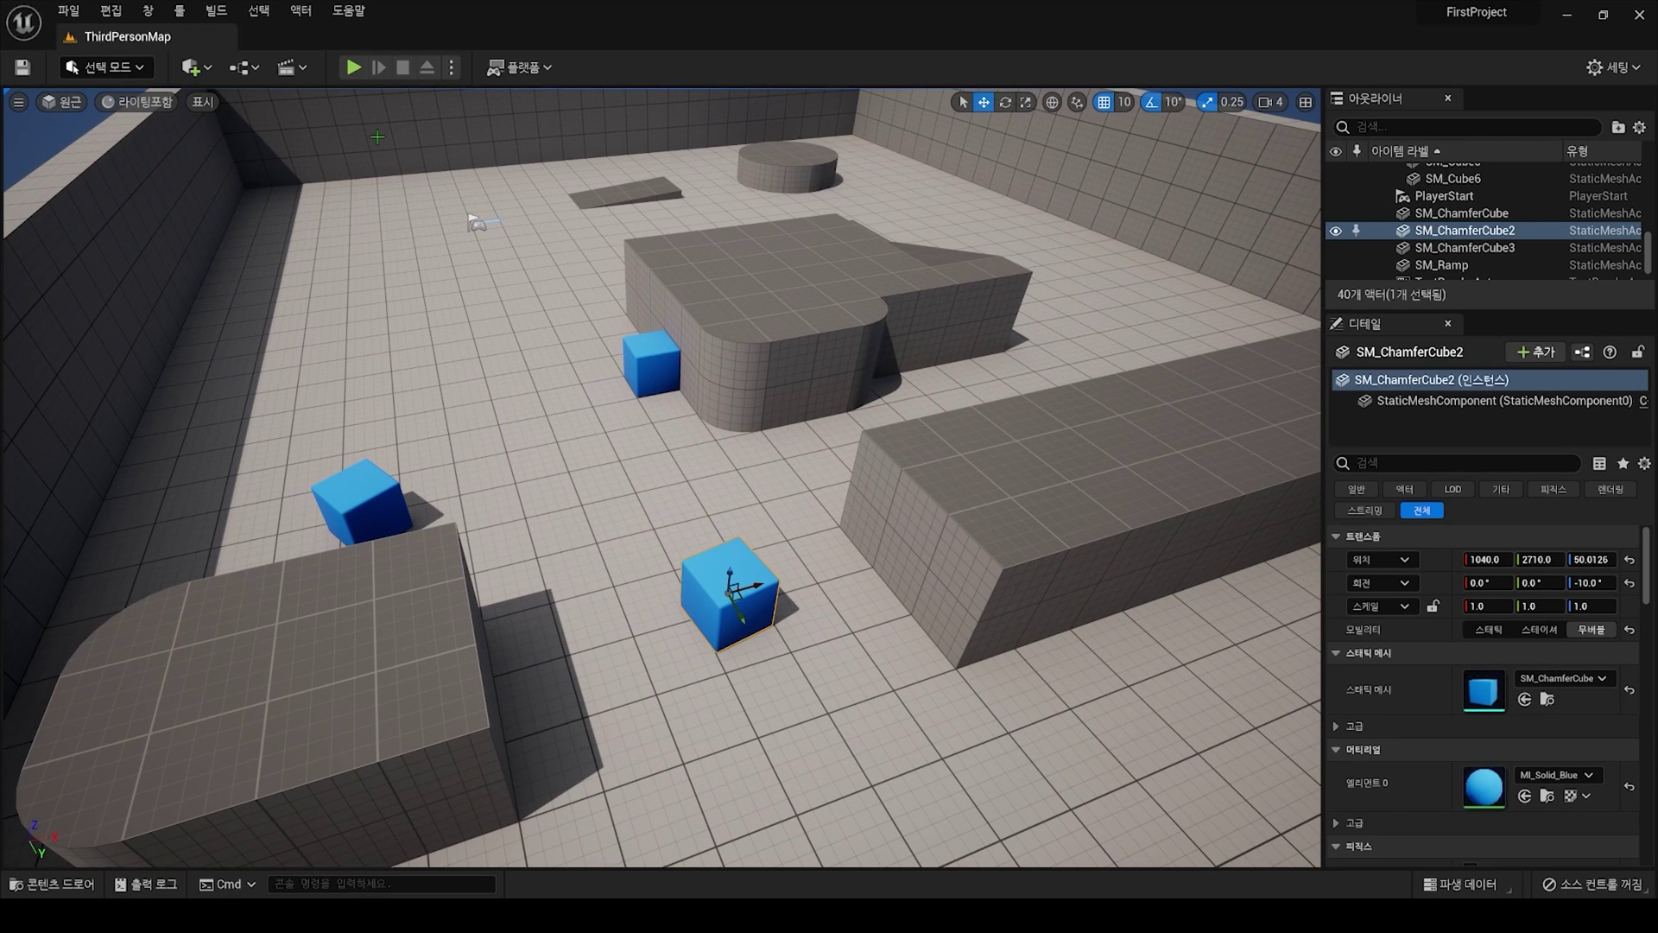
- Preview the level in Wireframe rendering, then switch back to Lit
click(139, 102)
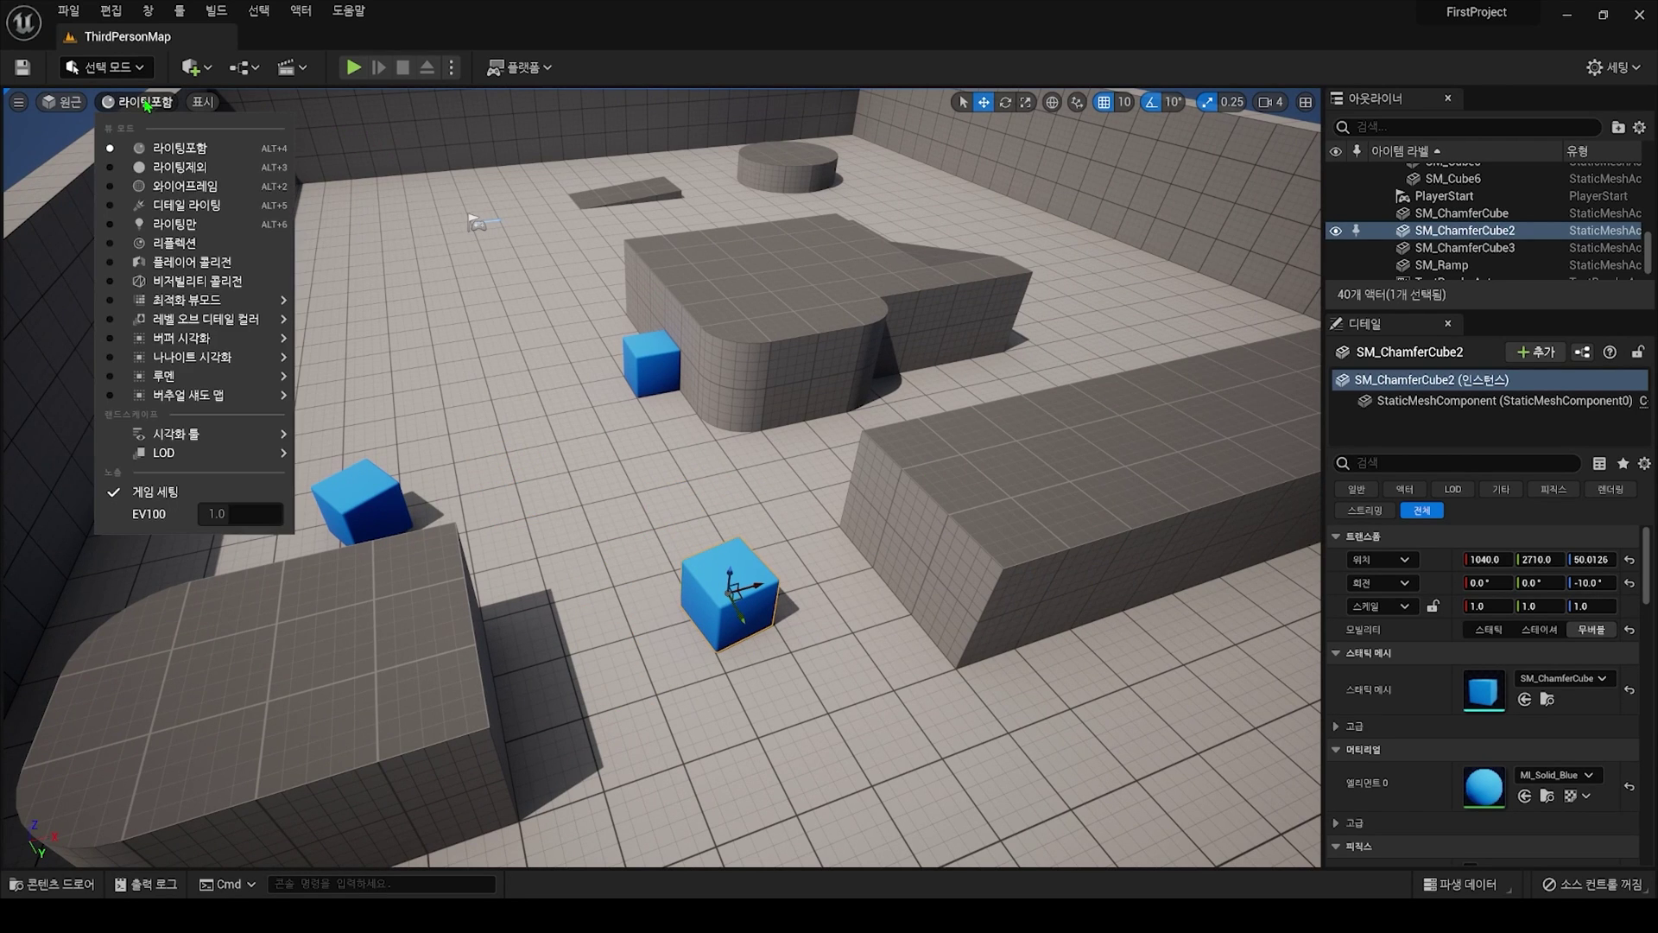
click(181, 186)
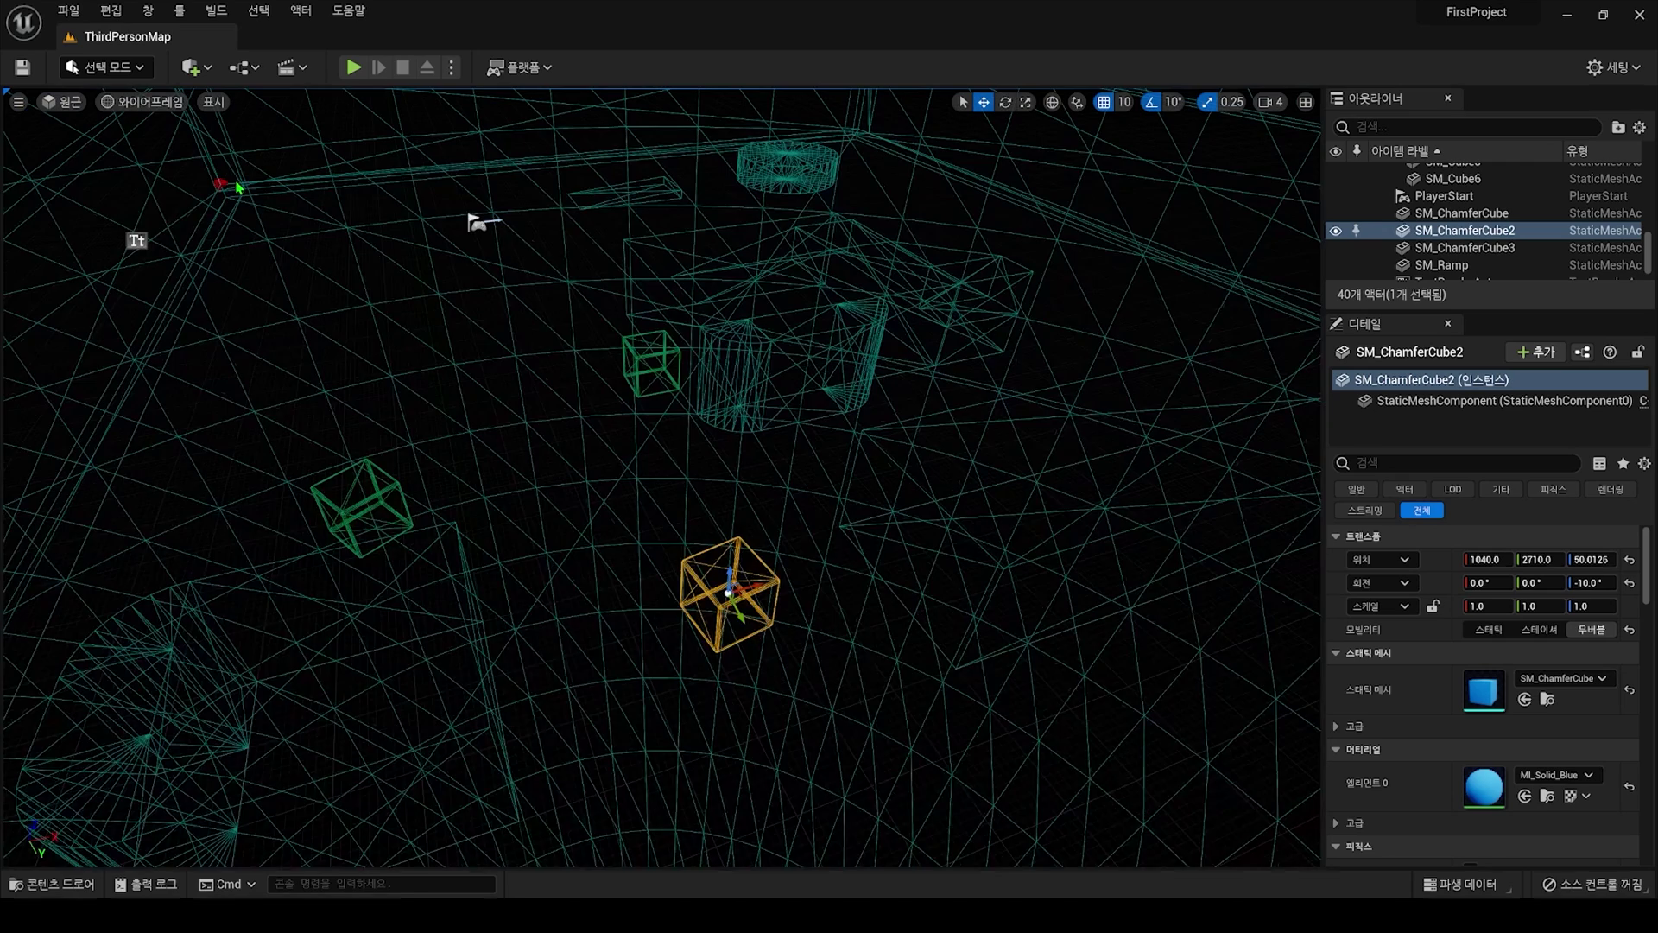
click(142, 102)
click(156, 129)
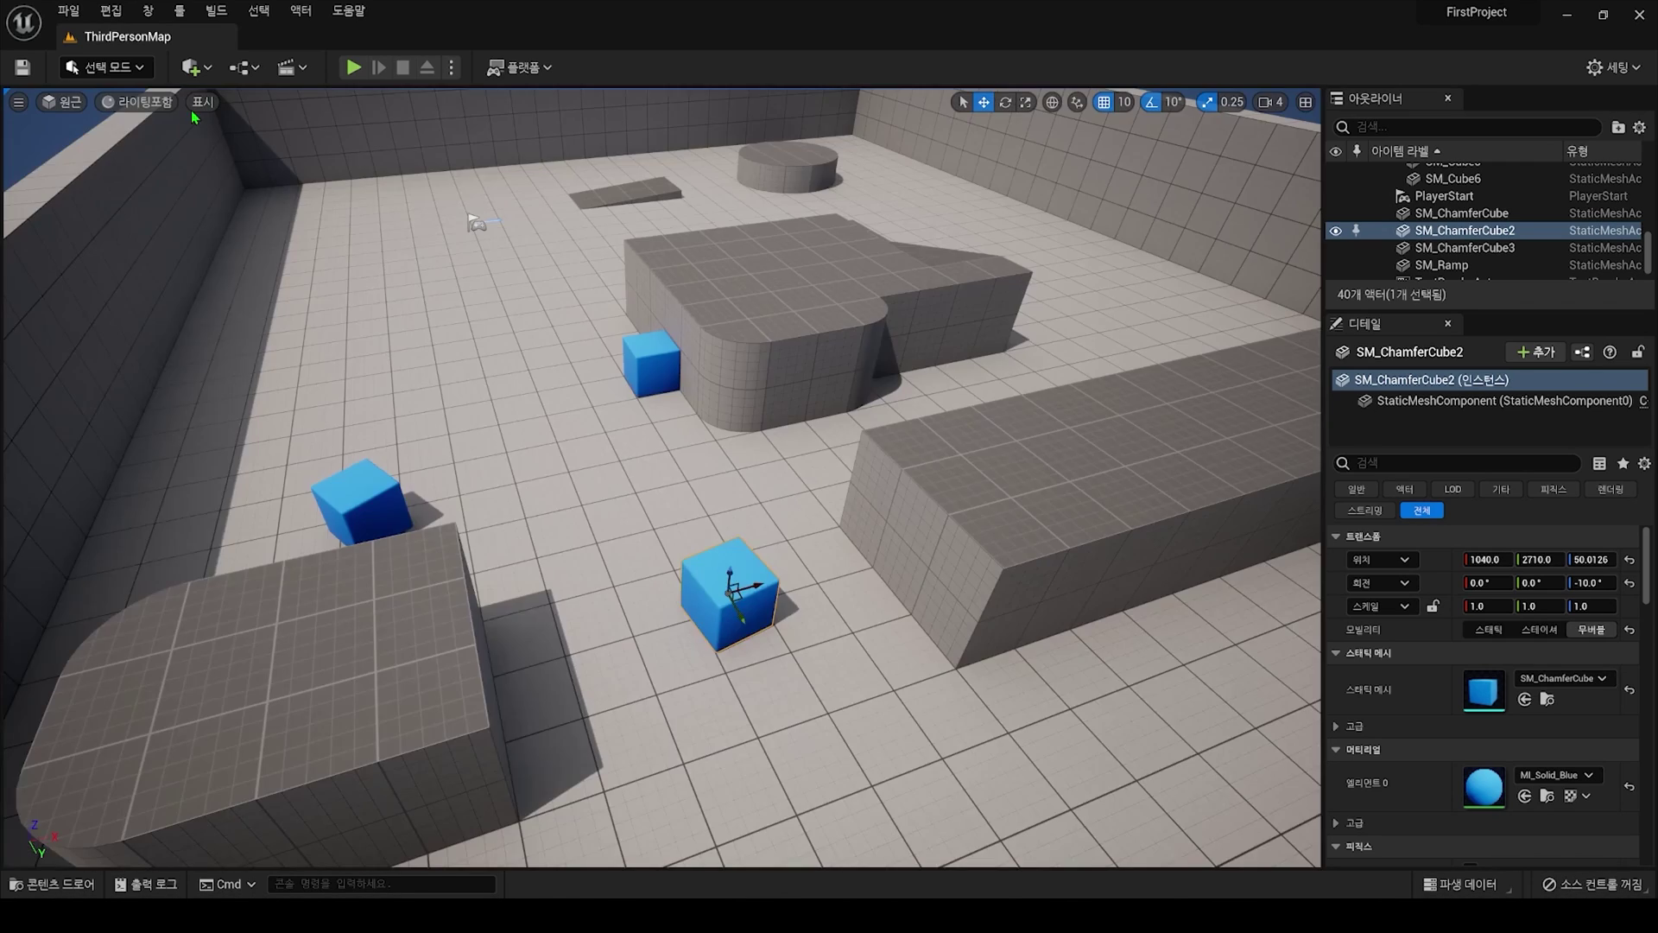
- In the Top wireframe view, move SM_ChamferCube2 to 1000, 2700 and zoom out
click(62, 102)
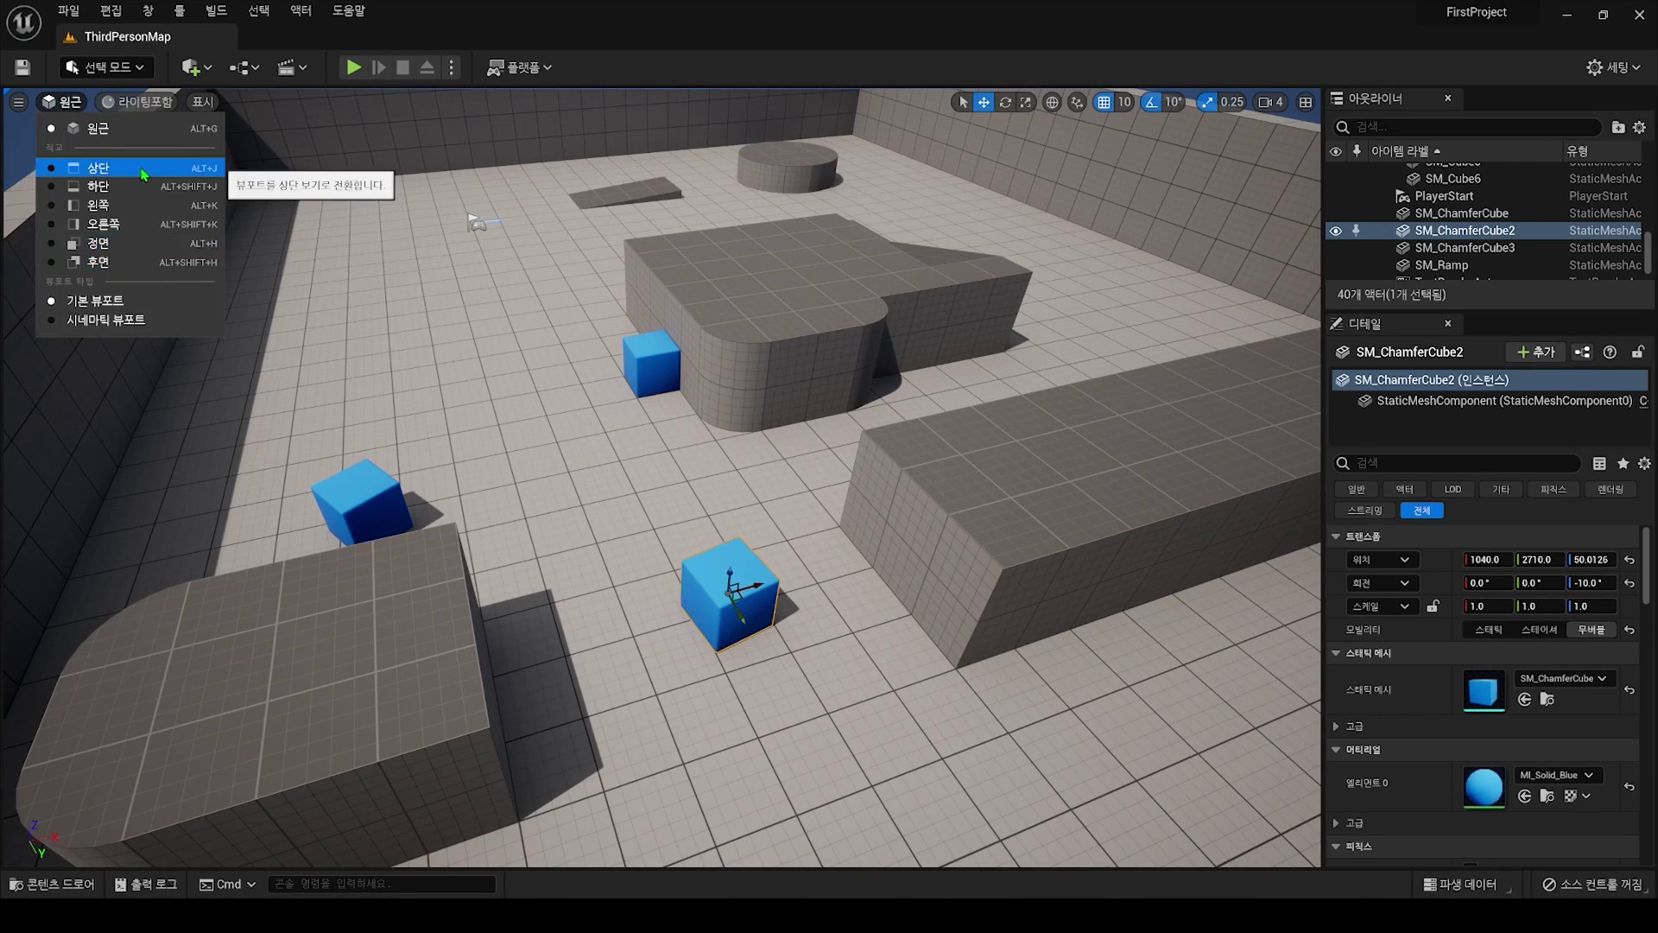
click(98, 167)
scroll(756, 351, down, 4)
right_drag(714, 272, 711, 430)
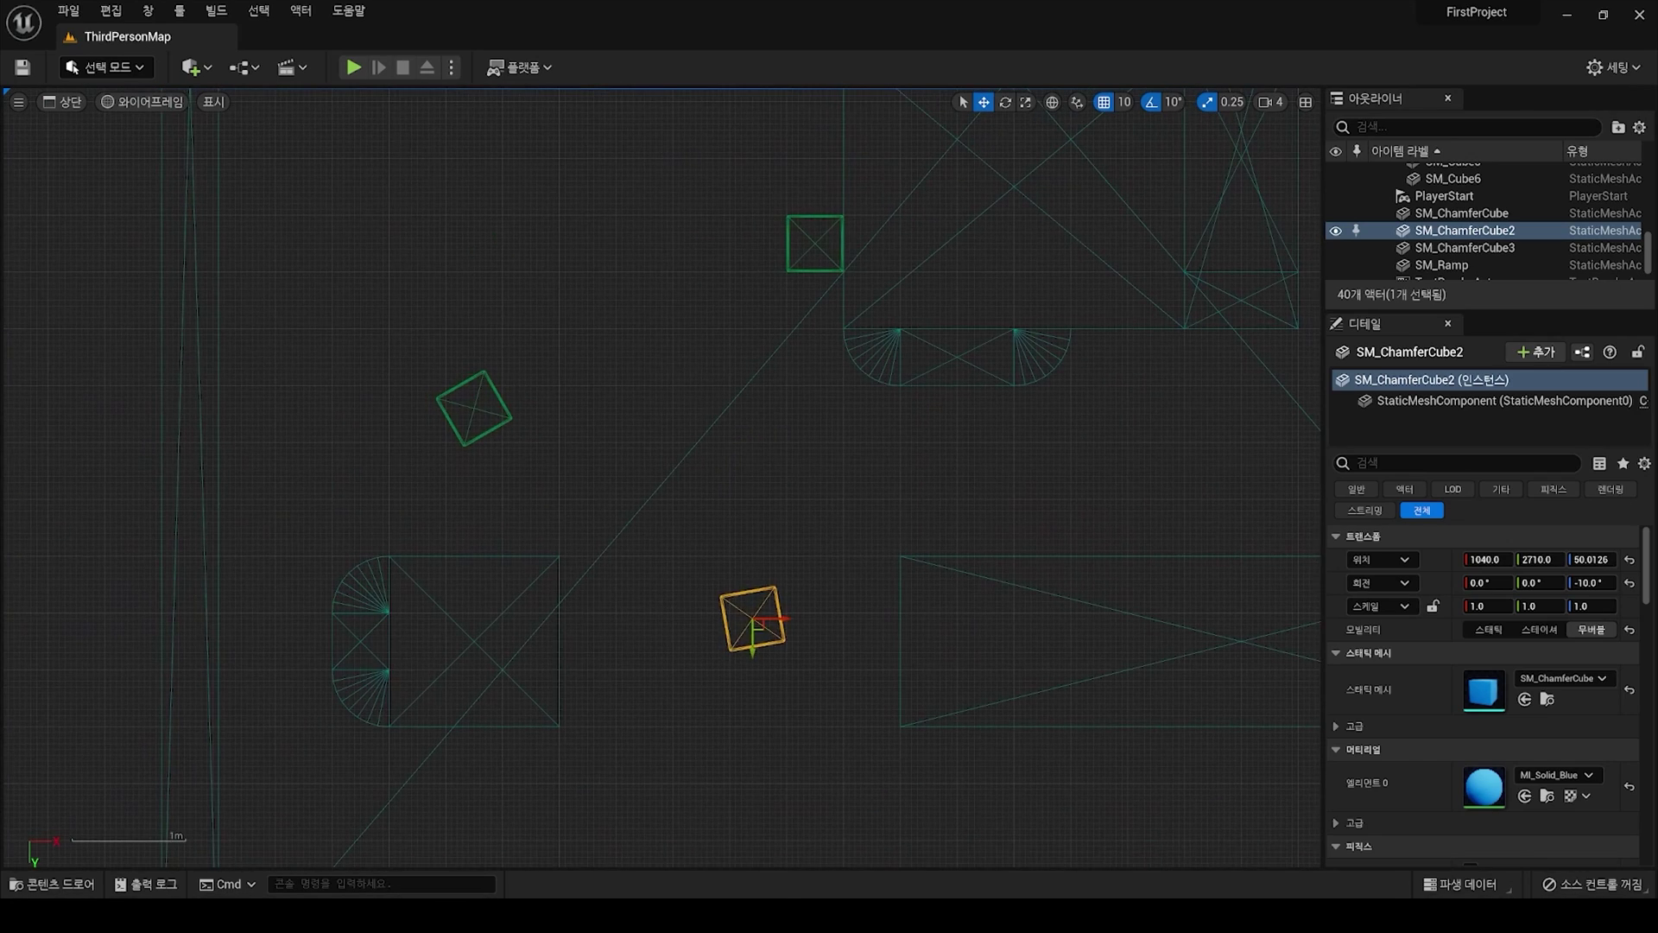
drag(754, 624, 731, 615)
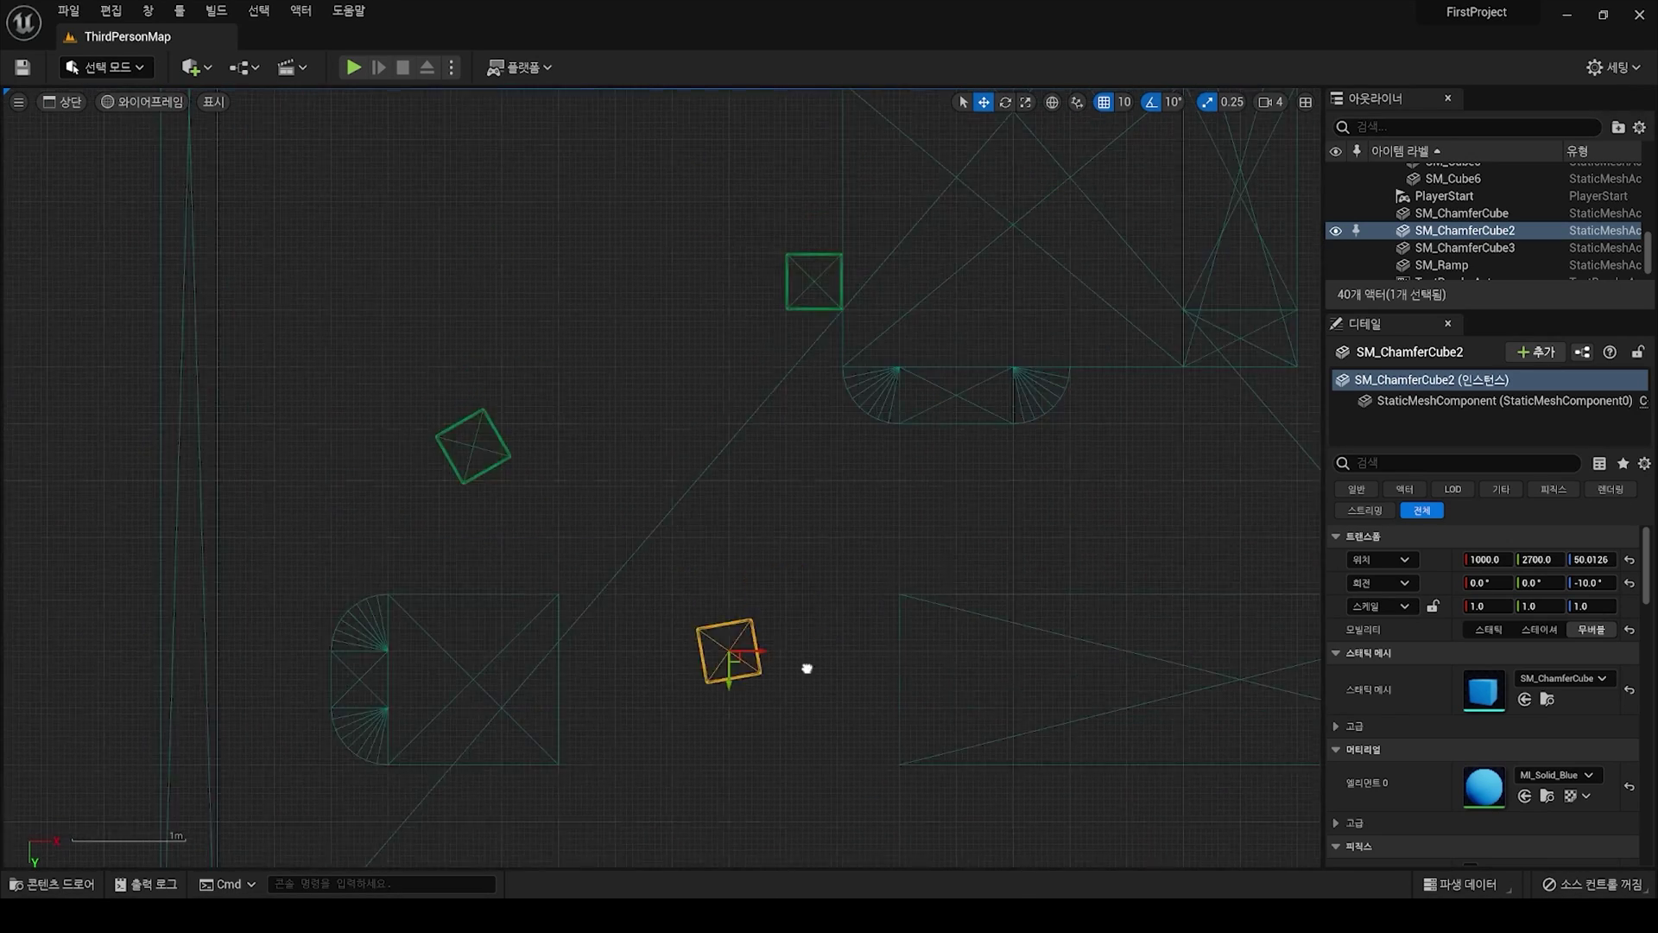
scroll(803, 670, down, 2)
right_drag(660, 585, 737, 533)
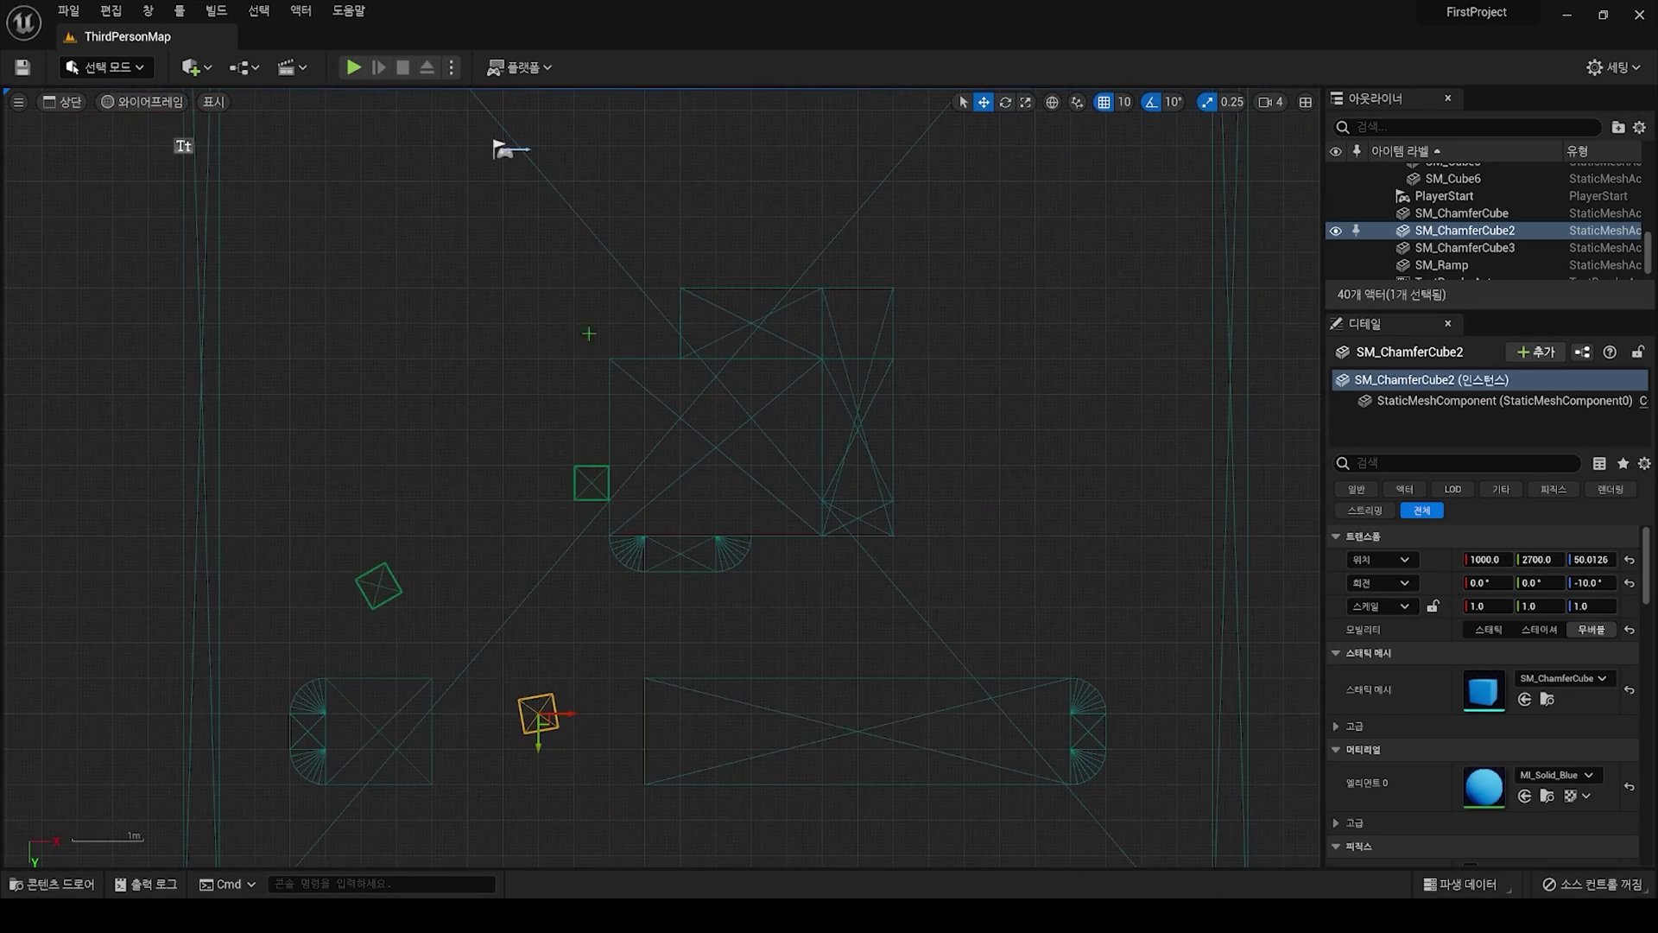
- Play the level, walk the character up the ramp and across the floor, then stop
click(354, 67)
key(w)
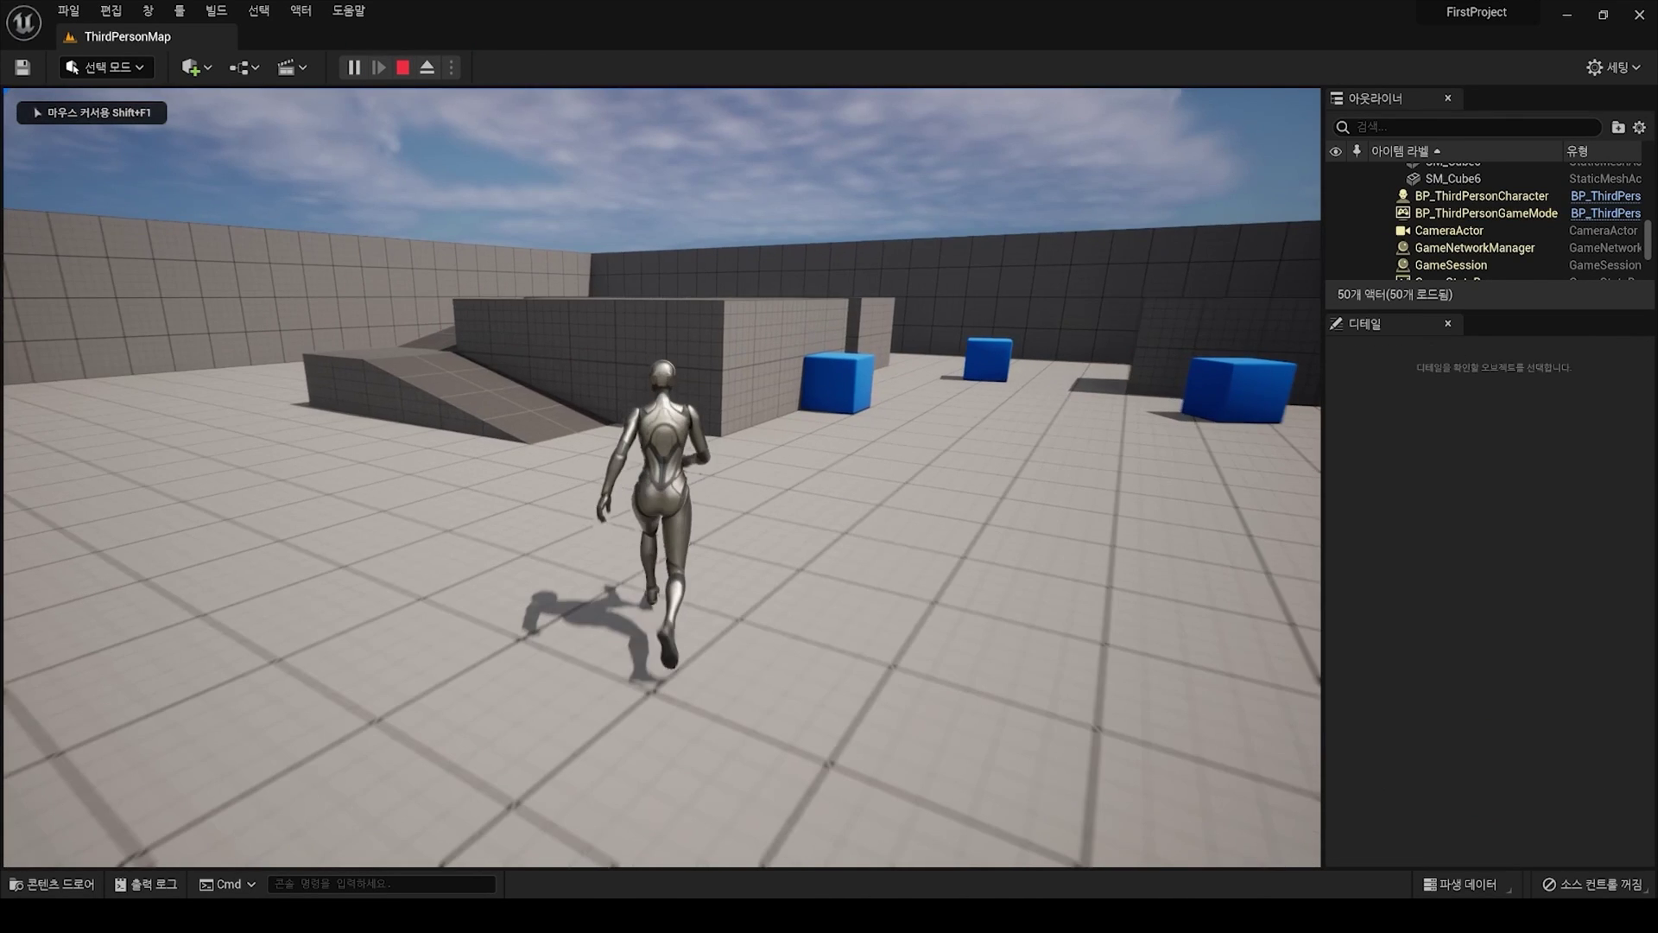
key(w)
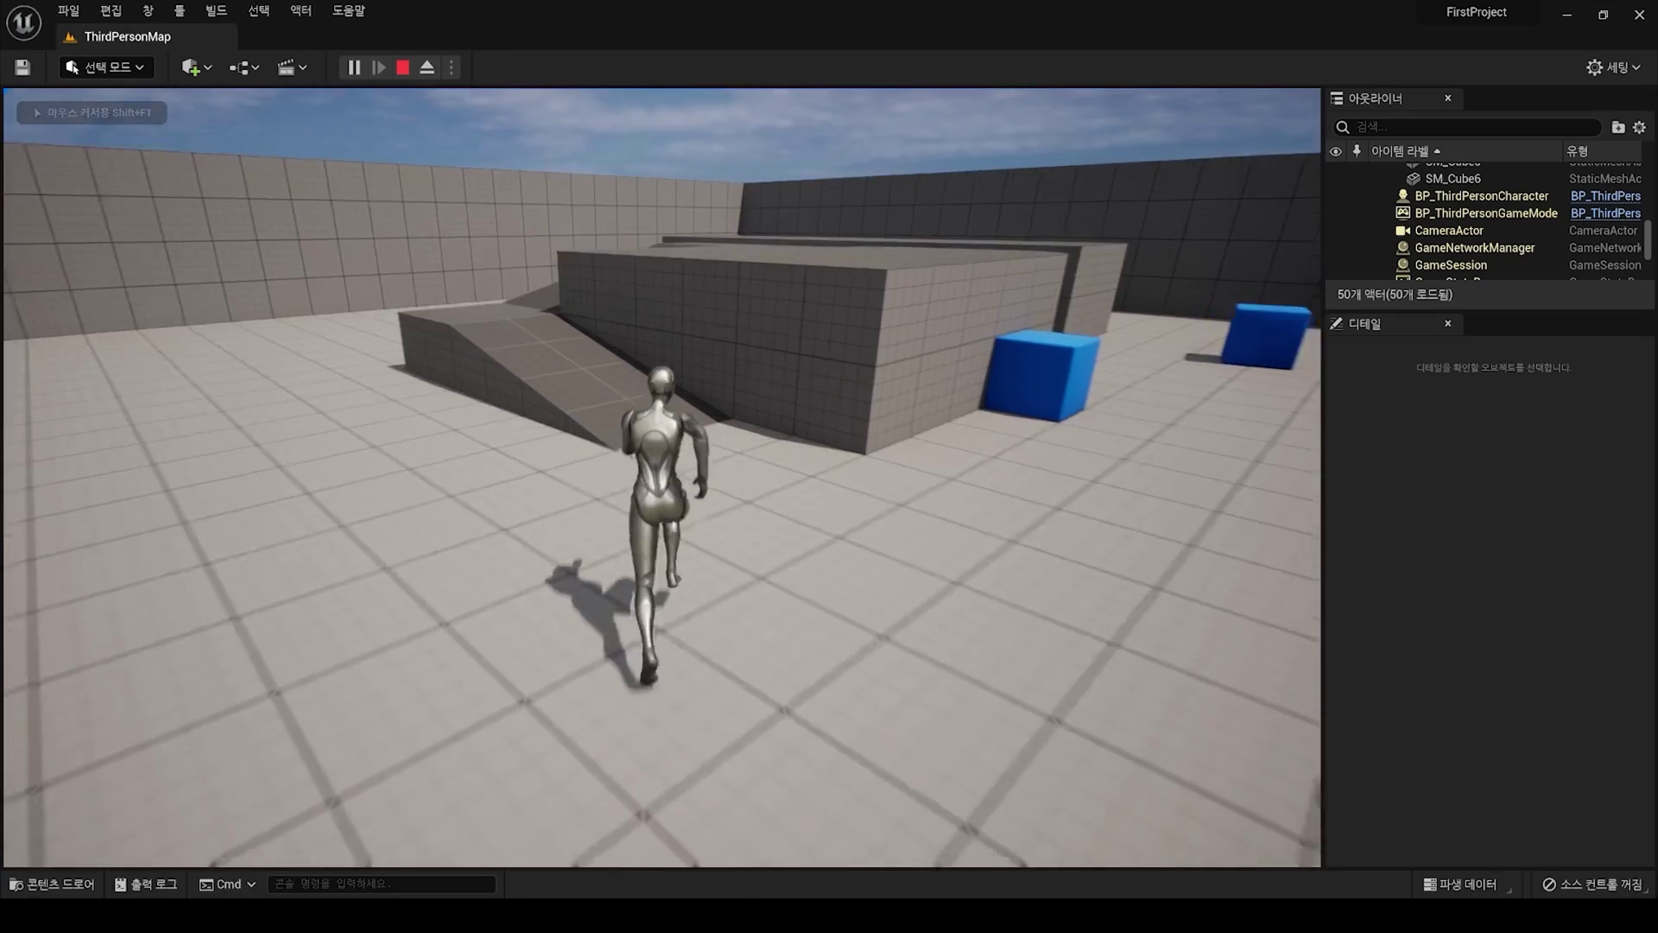
key(w)
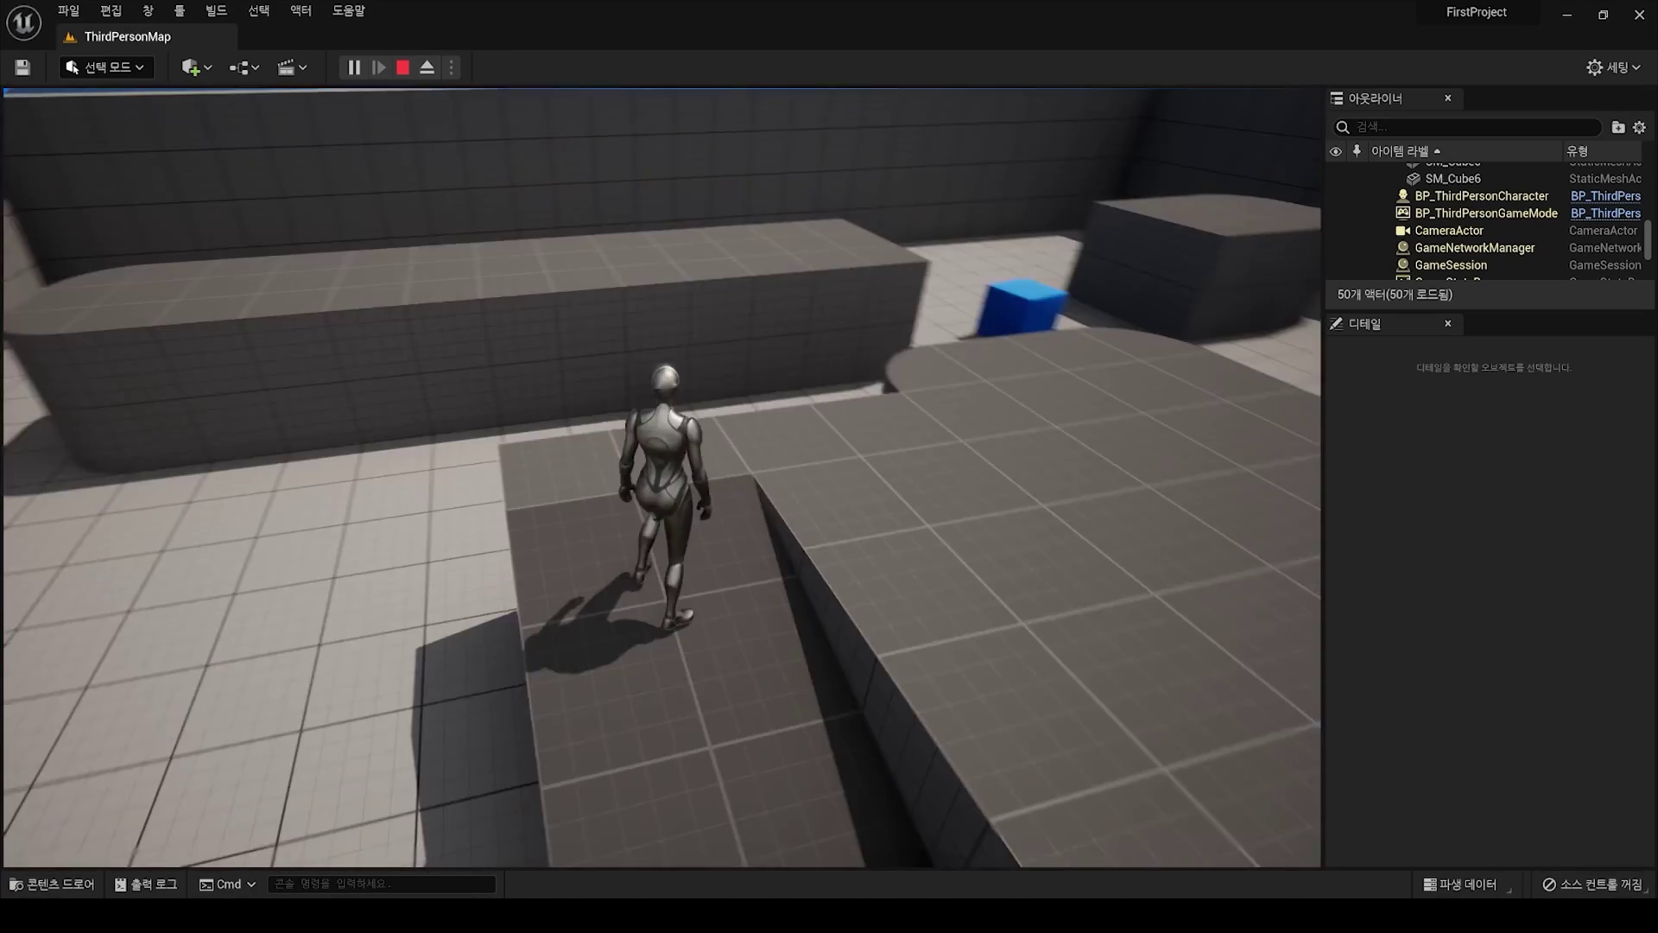
key(w)
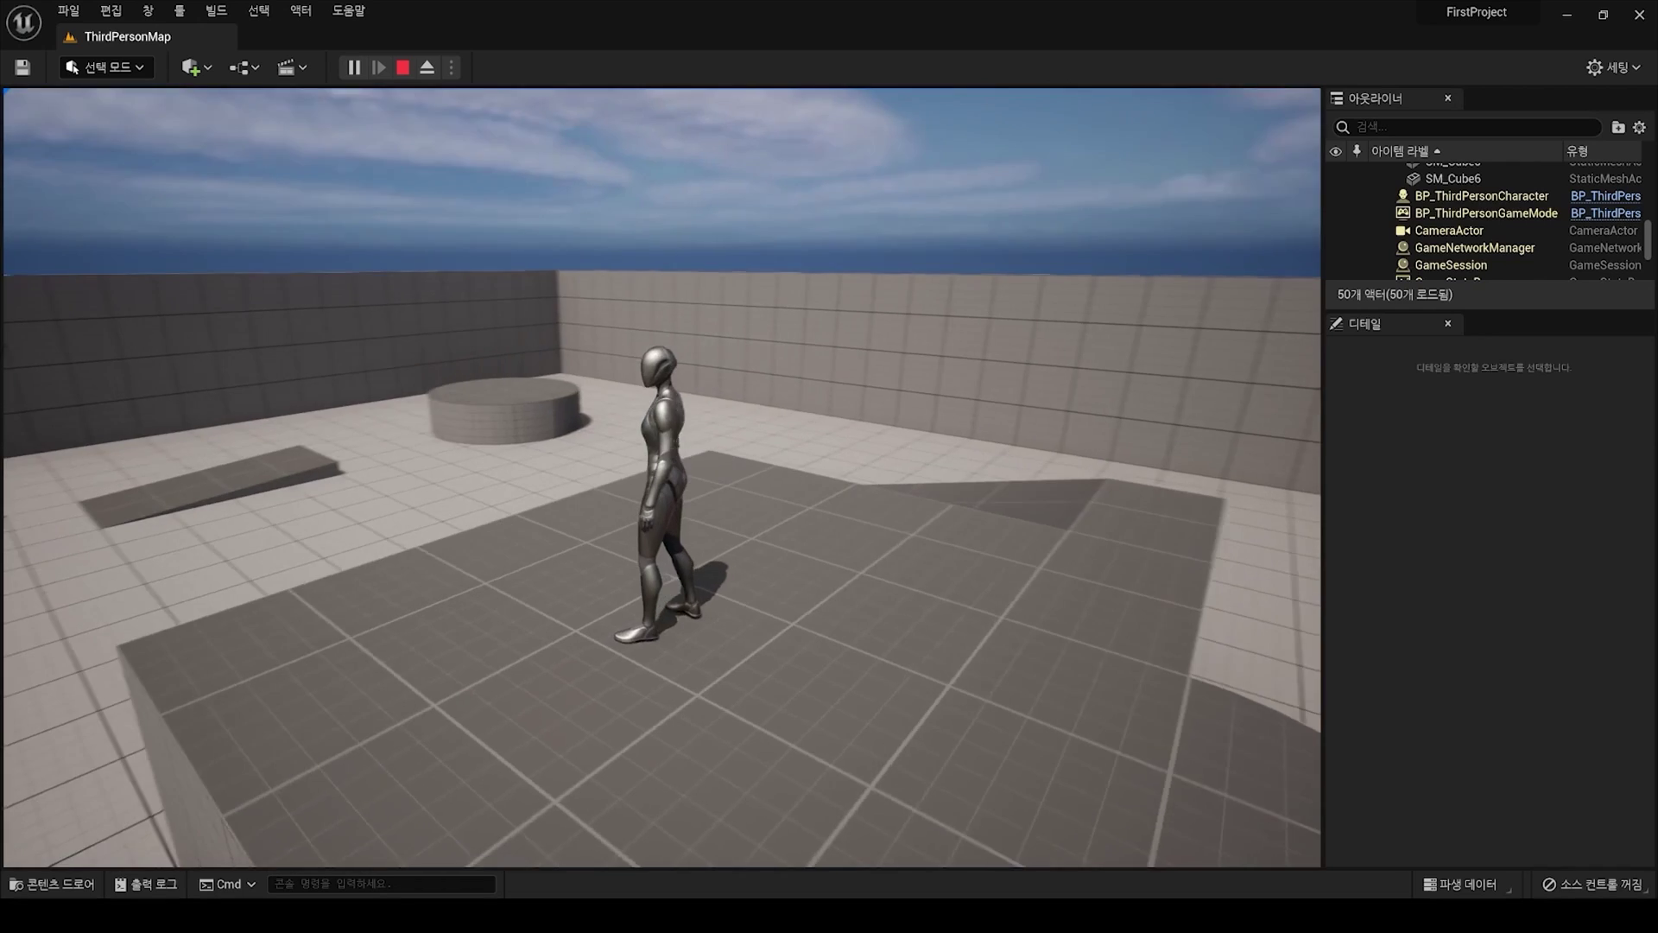
click(403, 68)
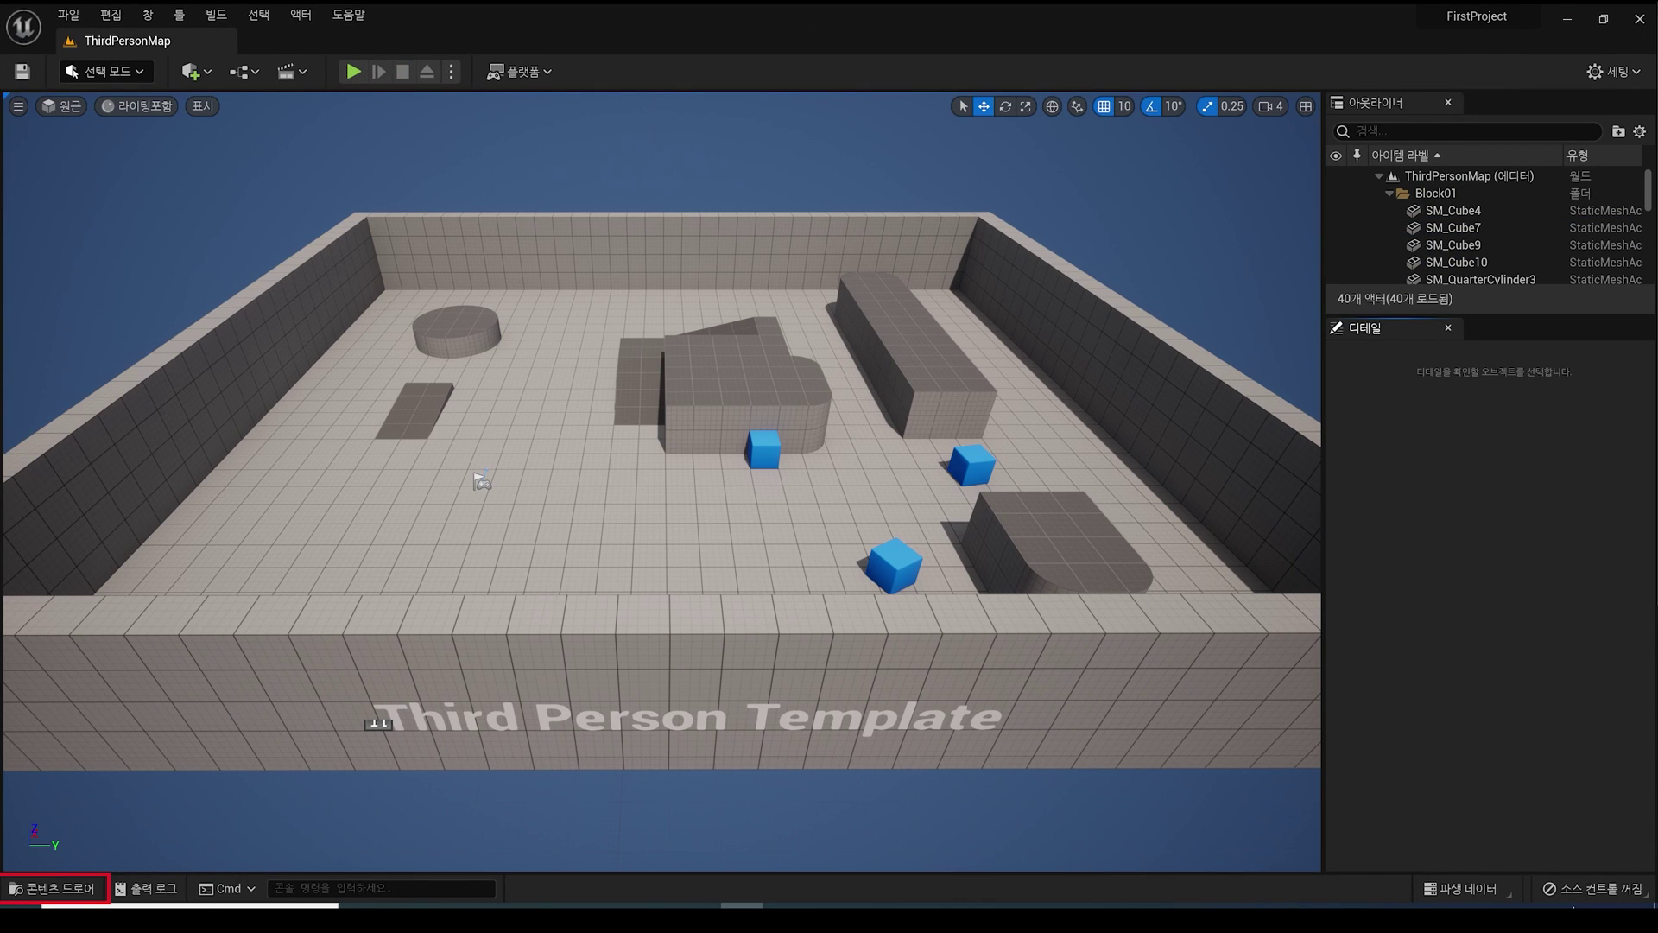
- Place BP_ThirdPersonCharacter from ThirdPerson/Blueprints into the level
click(52, 888)
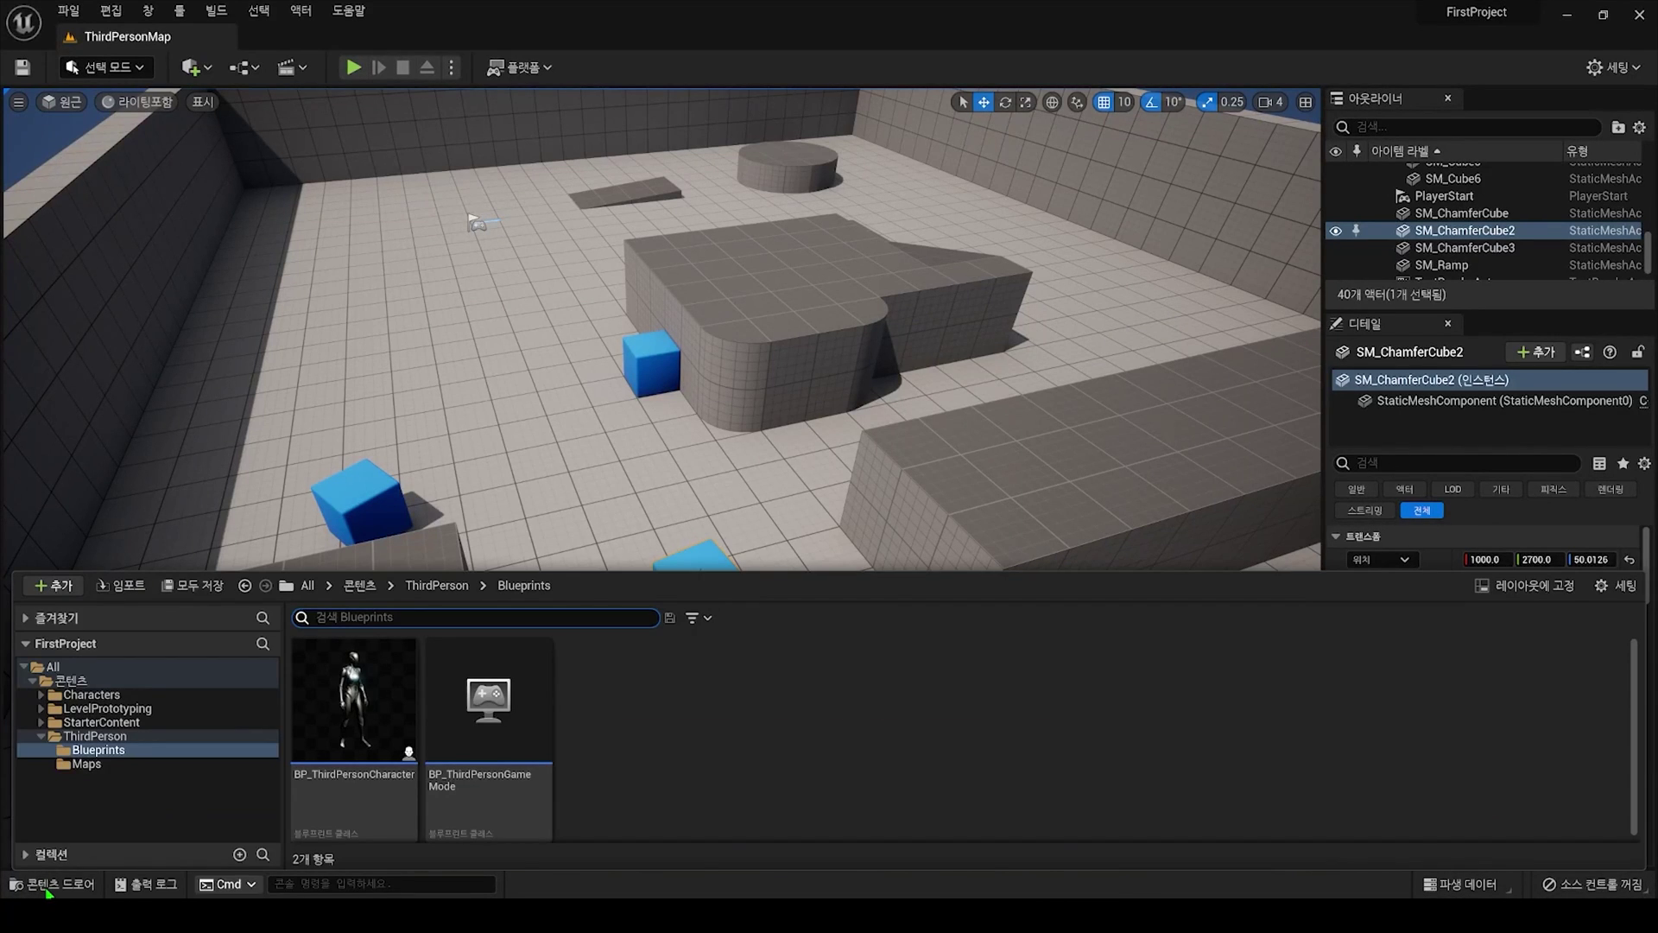
click(73, 668)
click(71, 681)
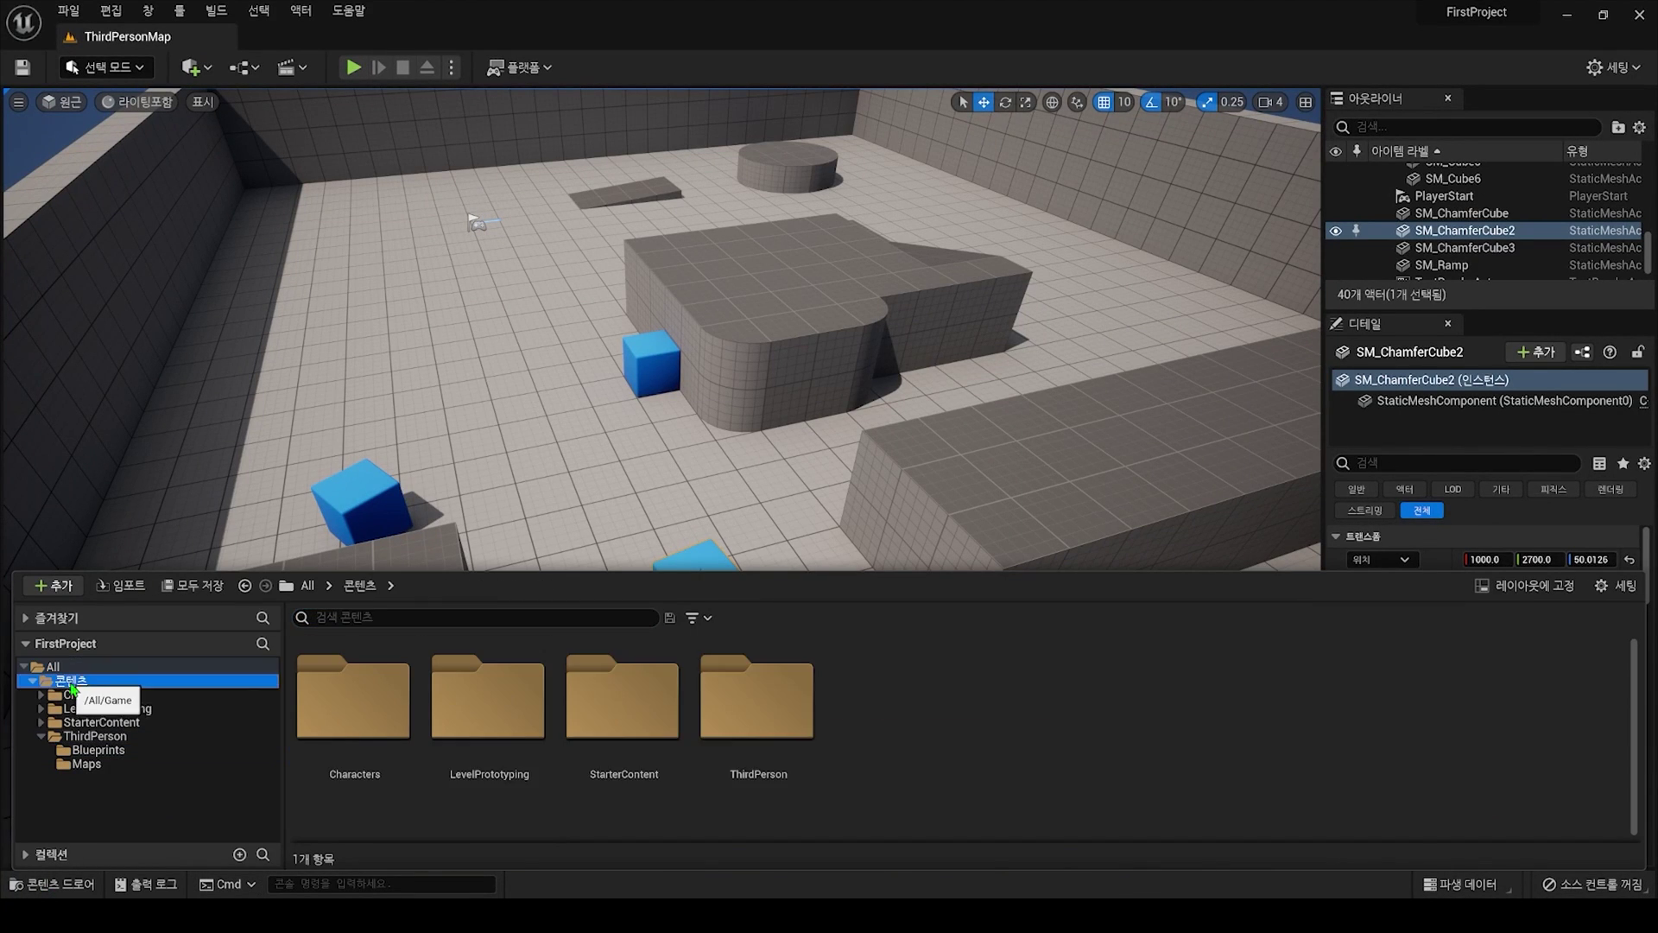
click(90, 694)
click(95, 736)
click(97, 750)
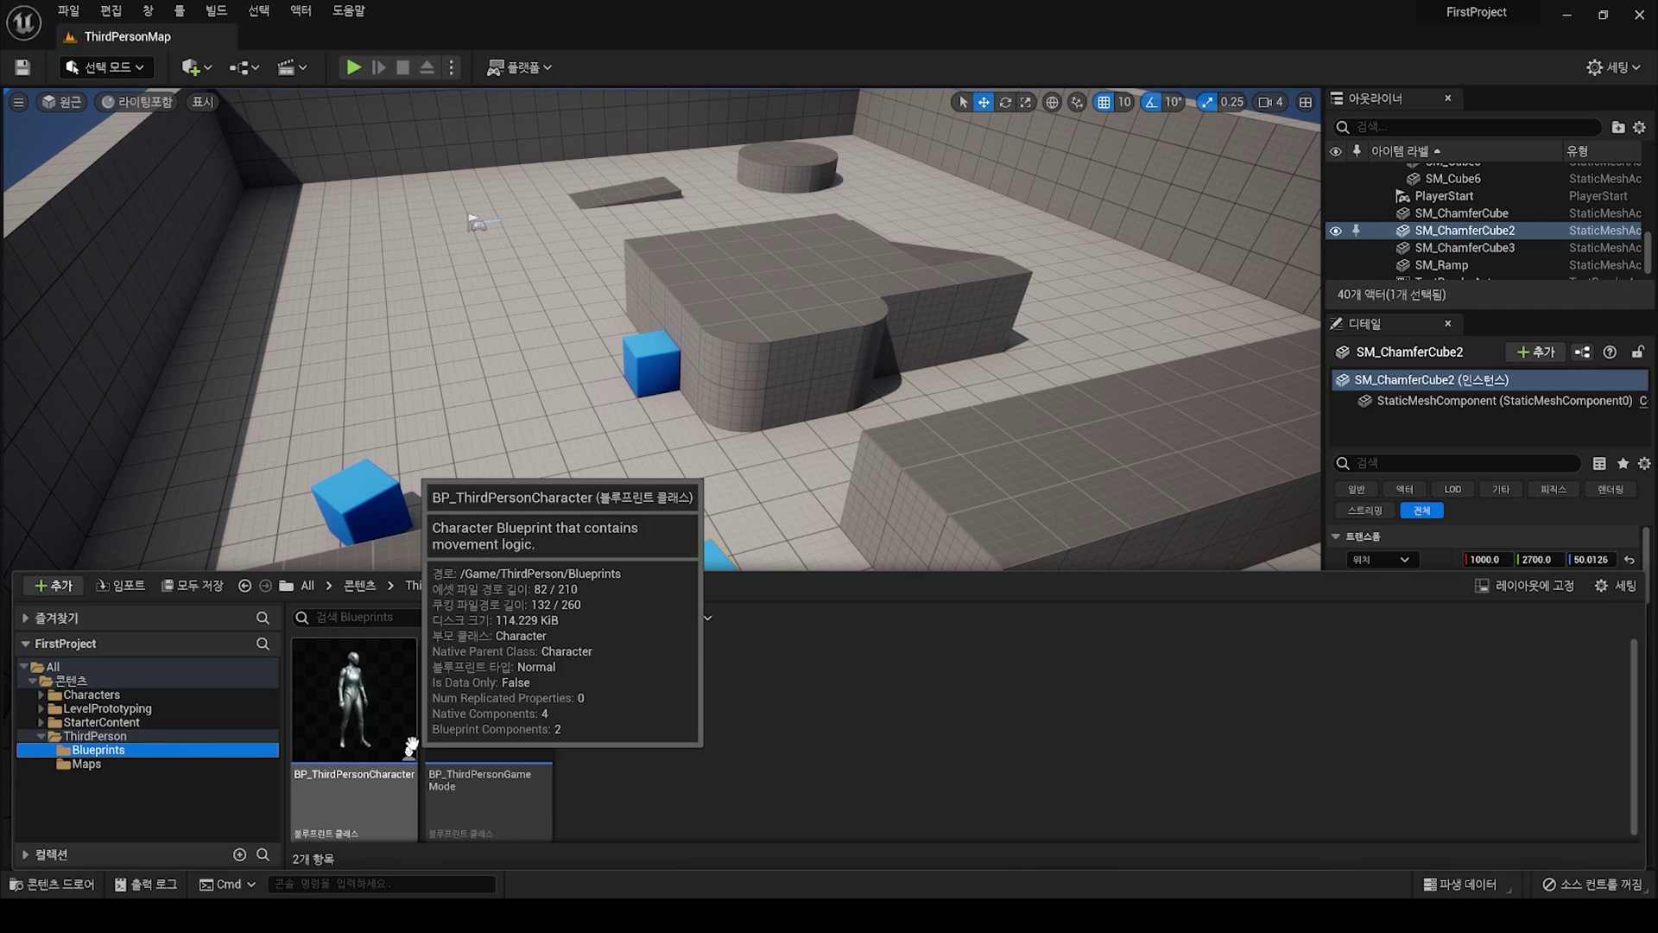
drag(354, 699, 557, 389)
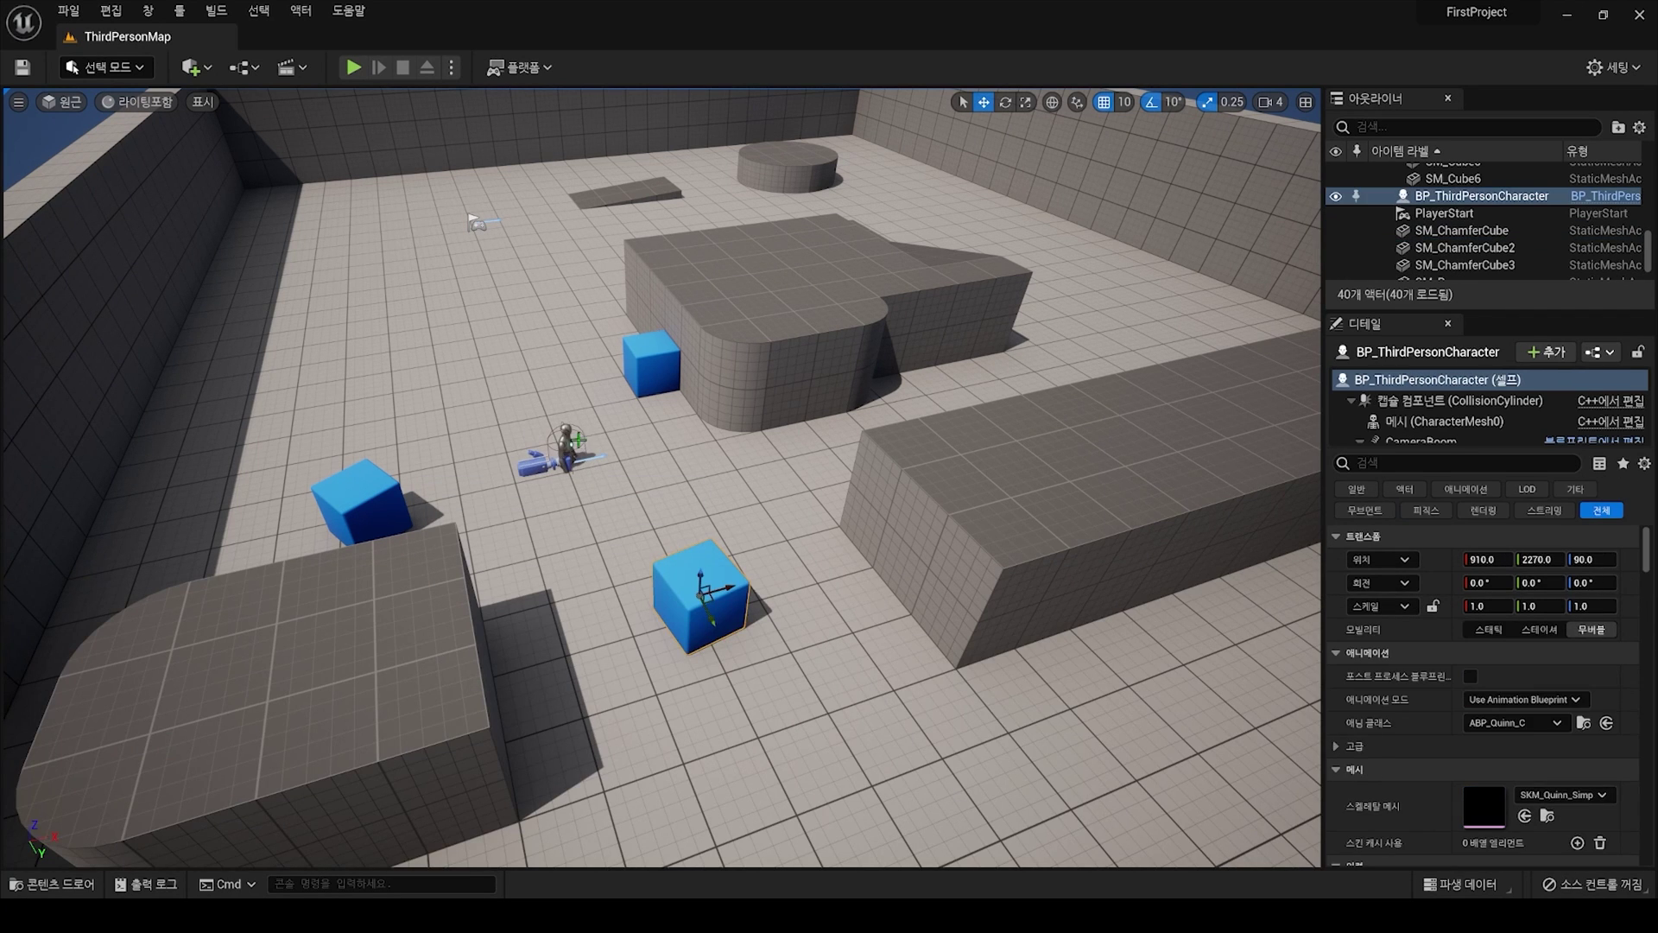
- Open BP_ThirdPersonCharacter in the Blueprint editor and close it again
key(ctrl+space)
double_click(354, 699)
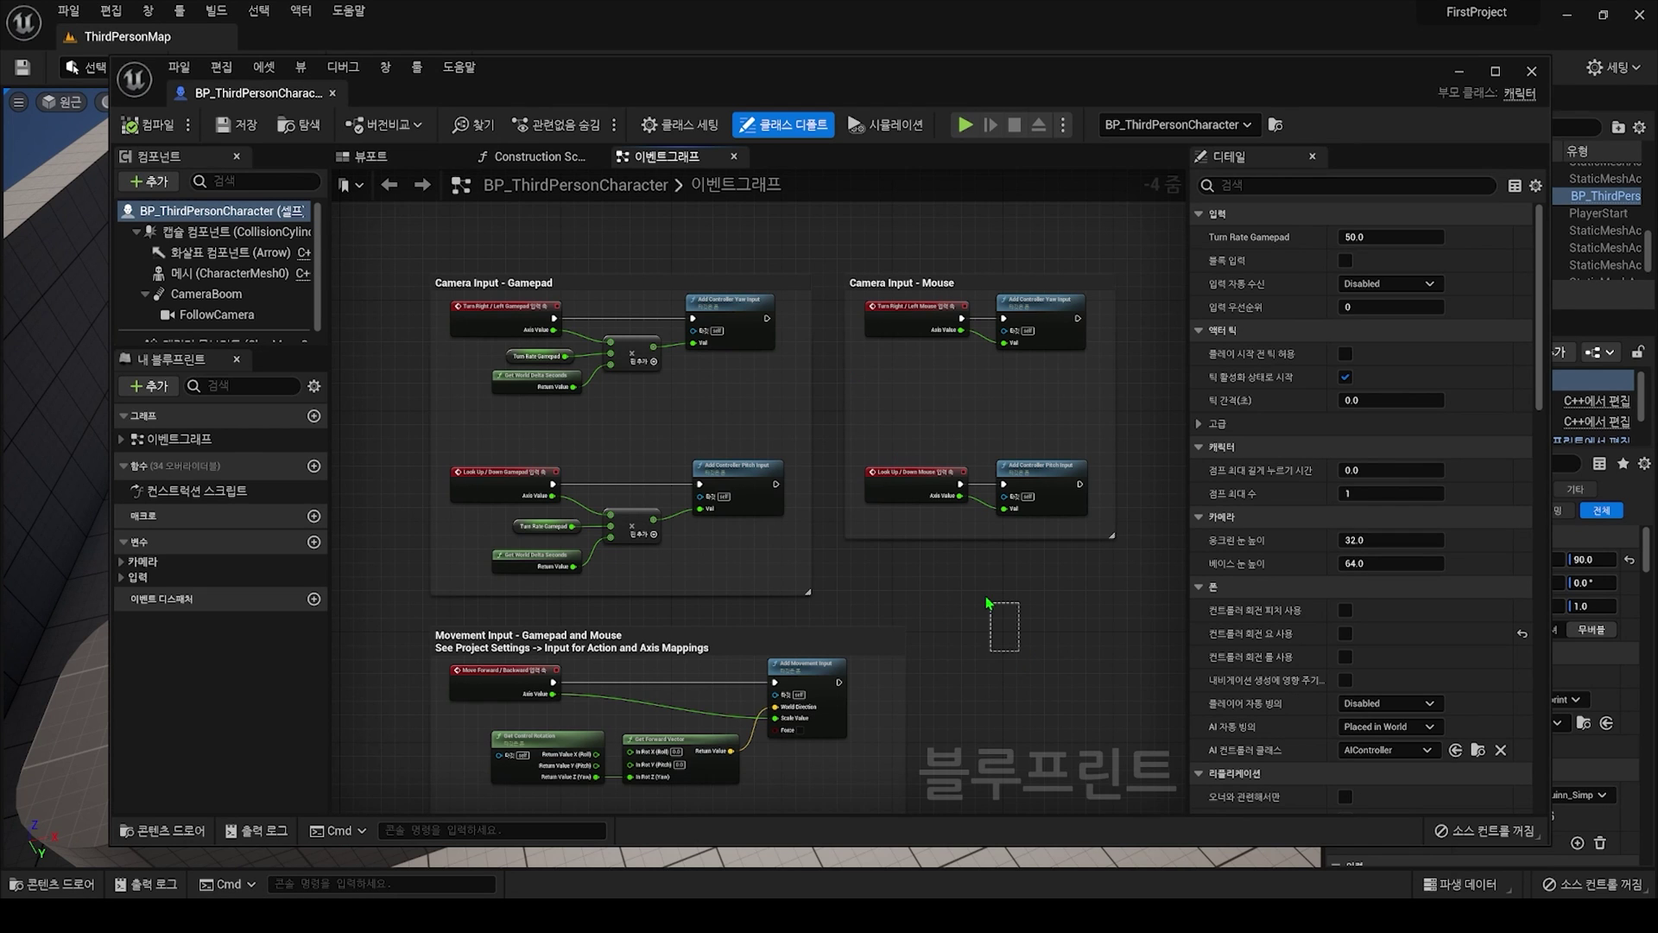
click(1532, 72)
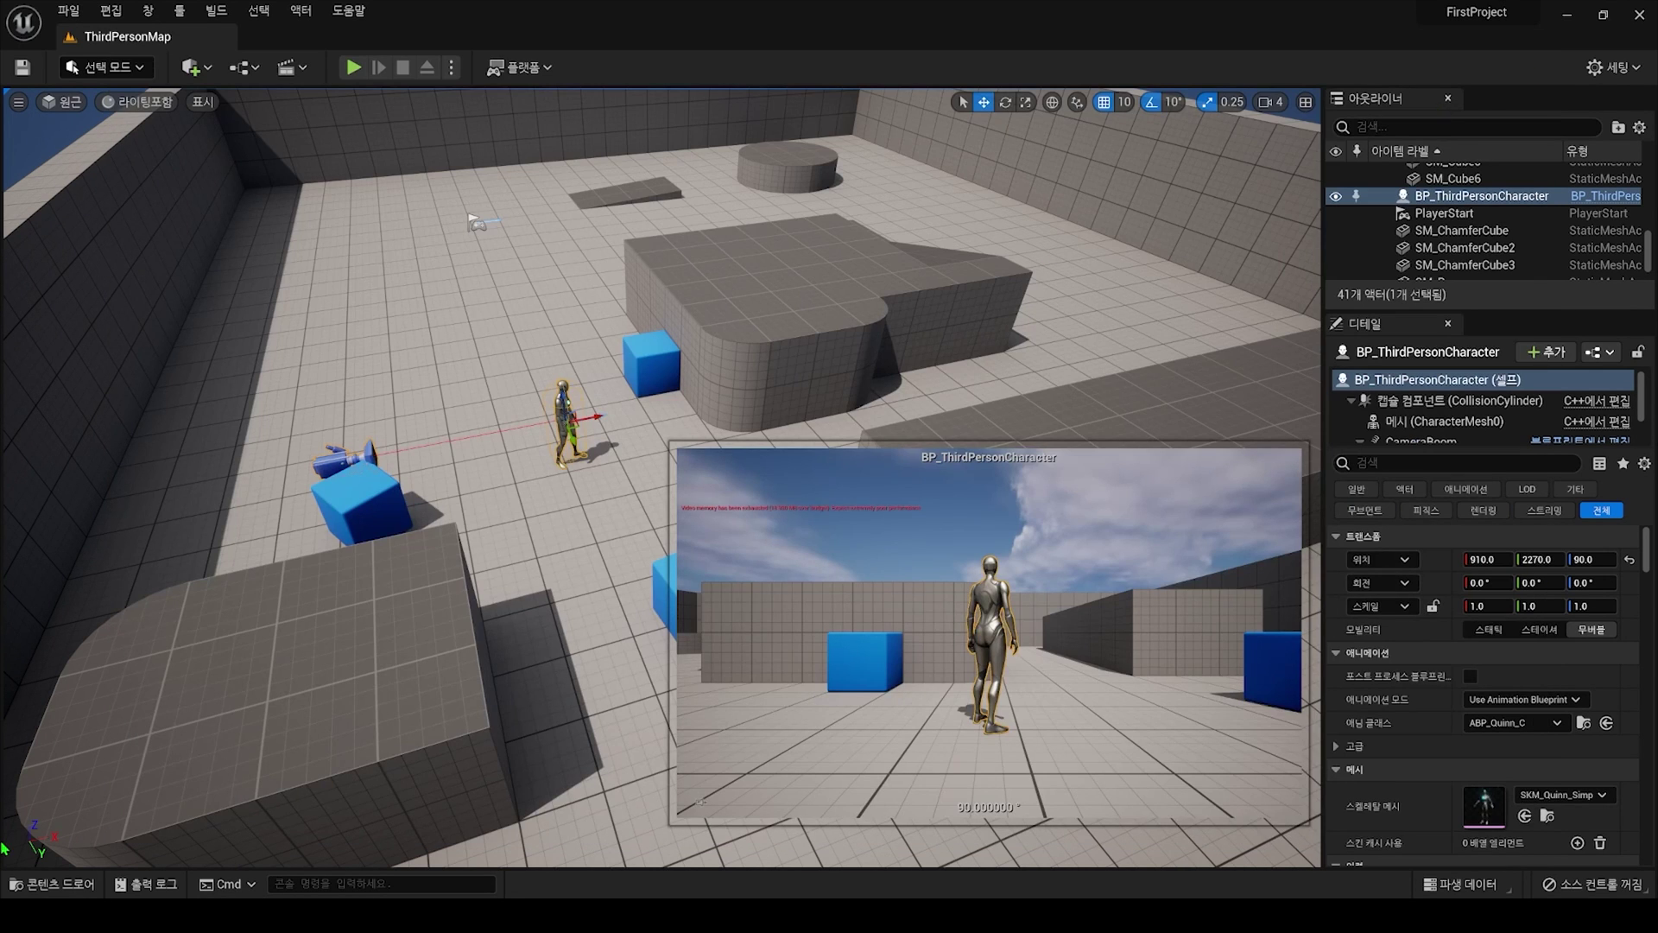
- Dock the Content Drawer into the layout and frame the placed character
click(57, 884)
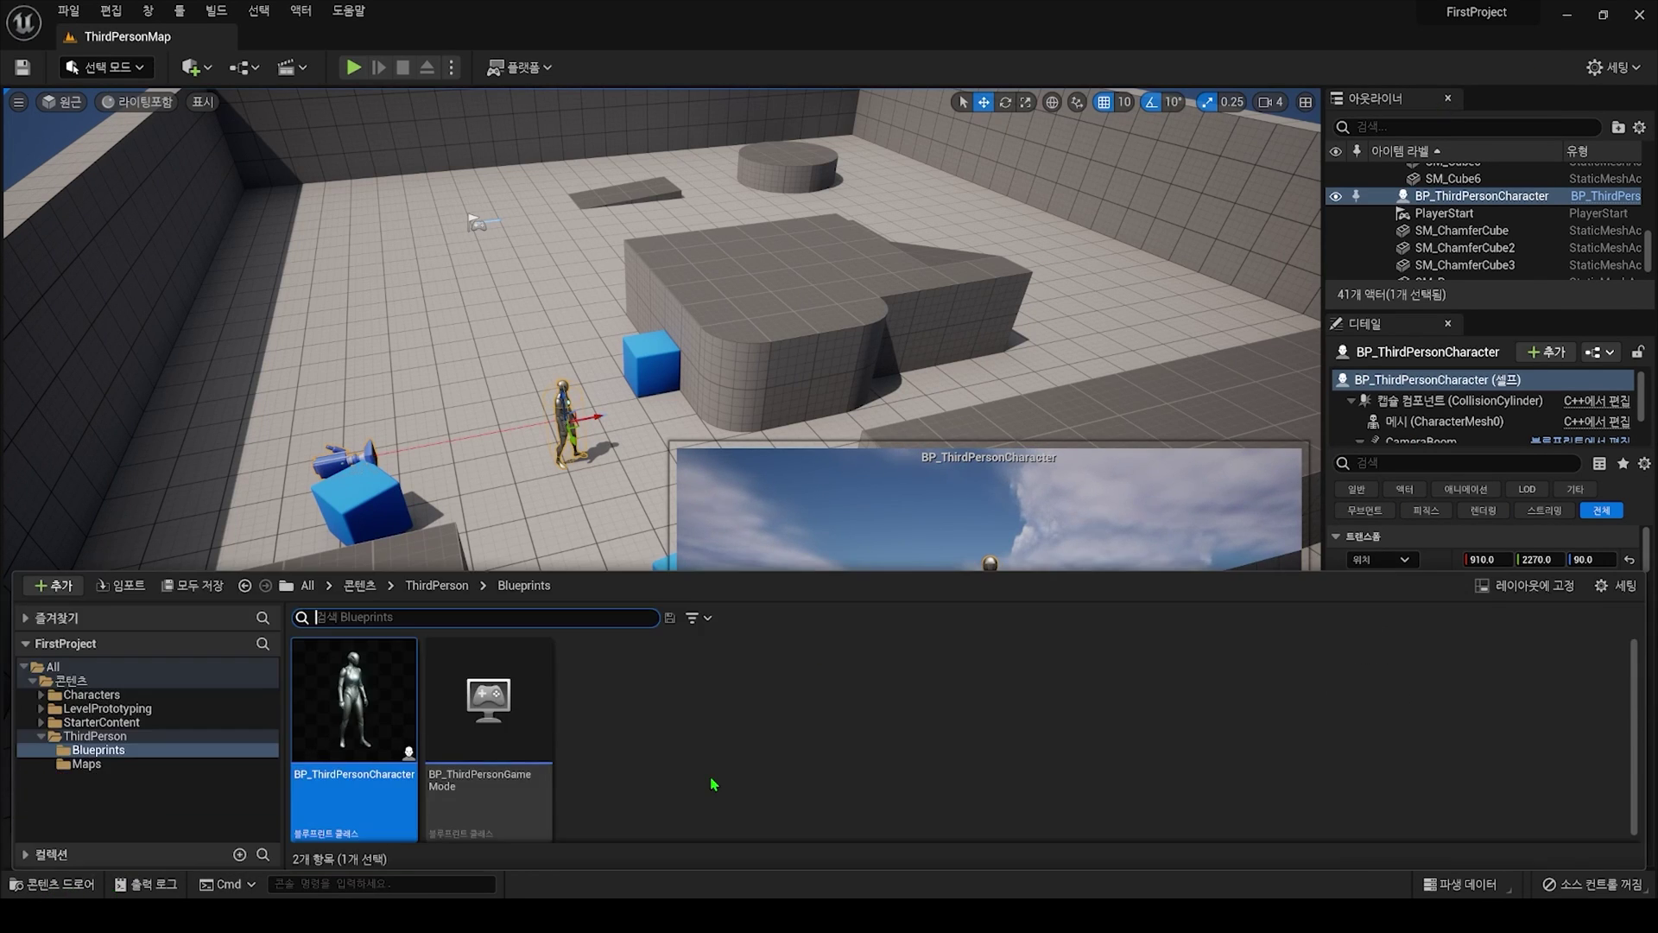
click(989, 748)
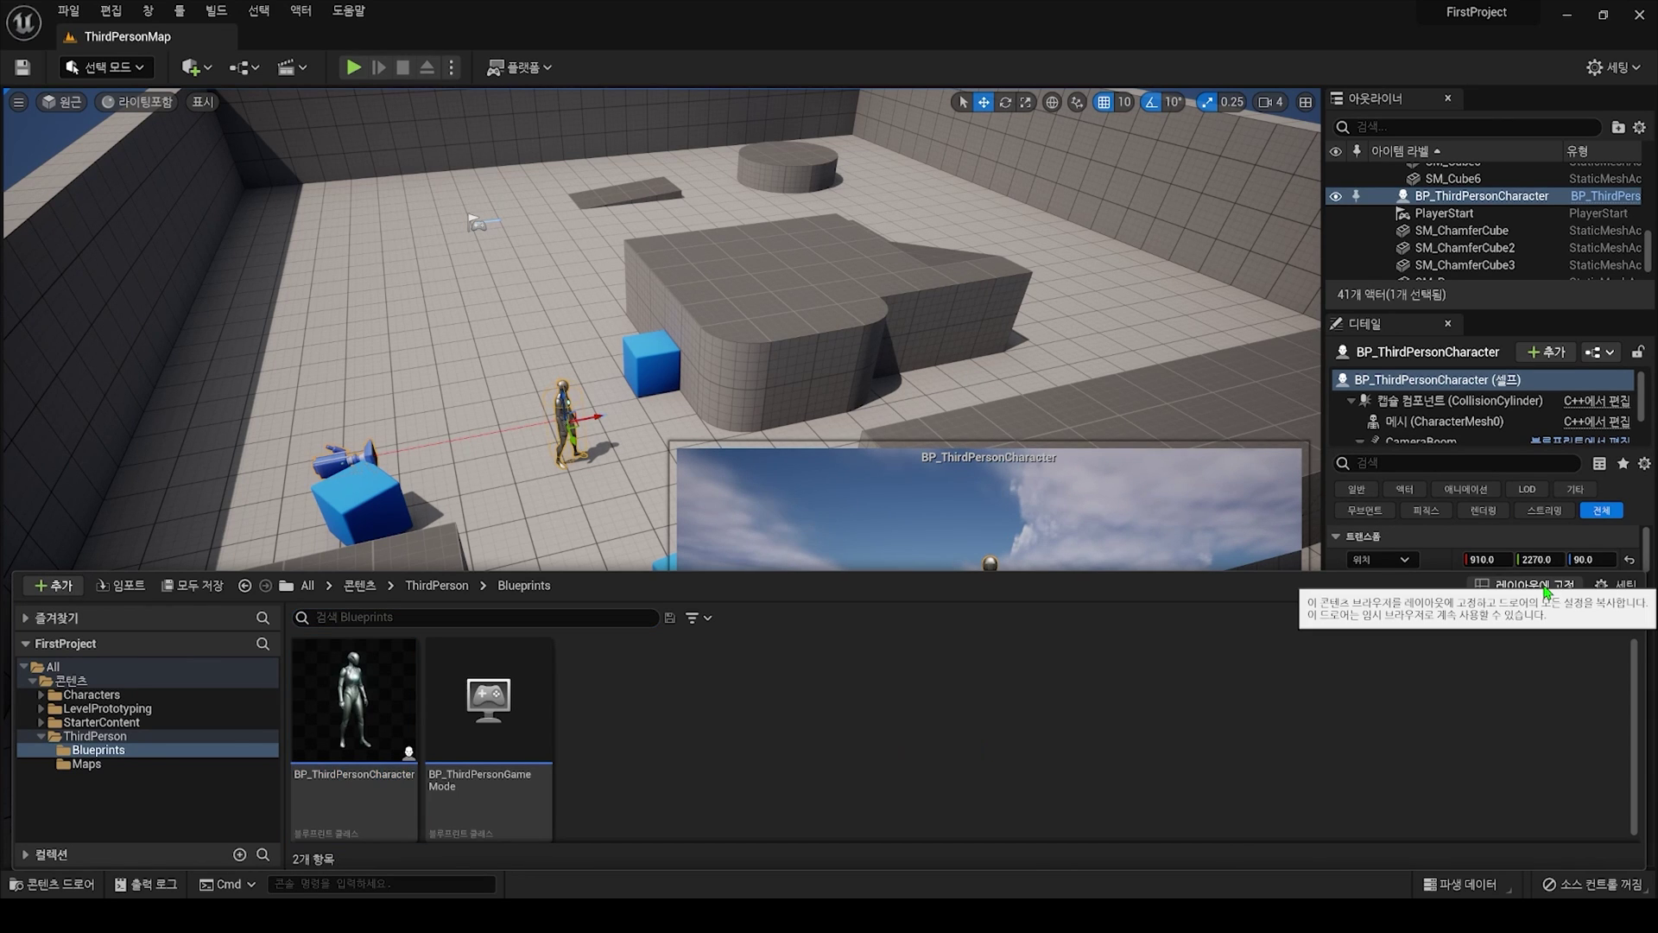
click(1546, 589)
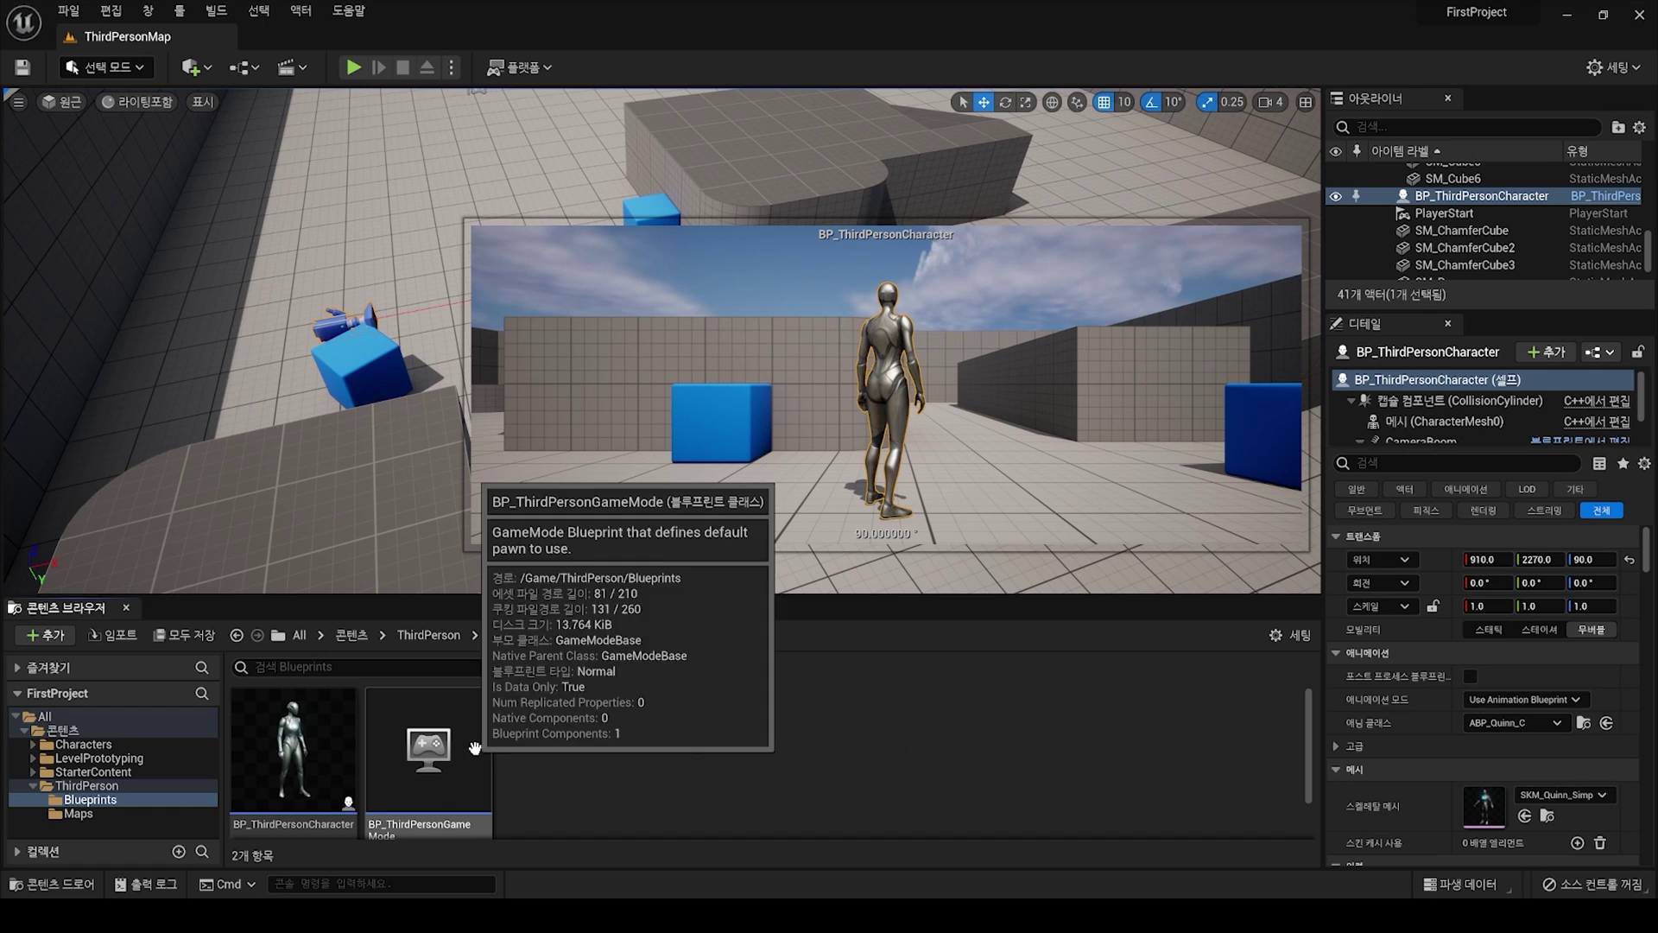
key(f)
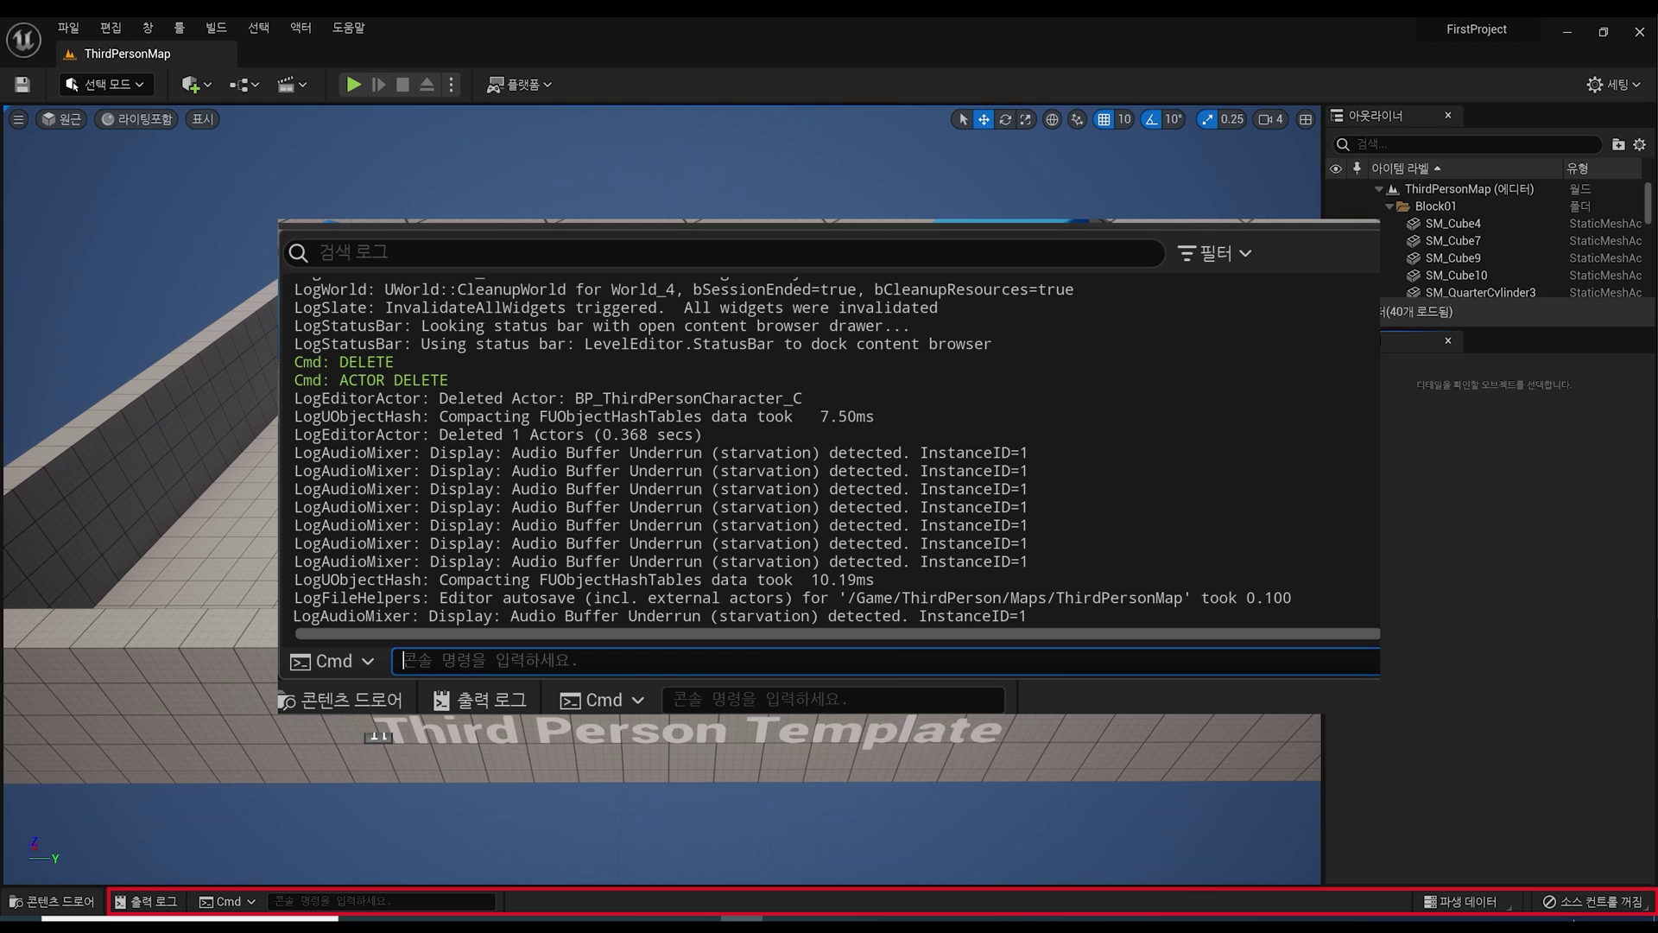
- Close the Output Log drawer with Esc after confirming the character's deletion
key(Escape)
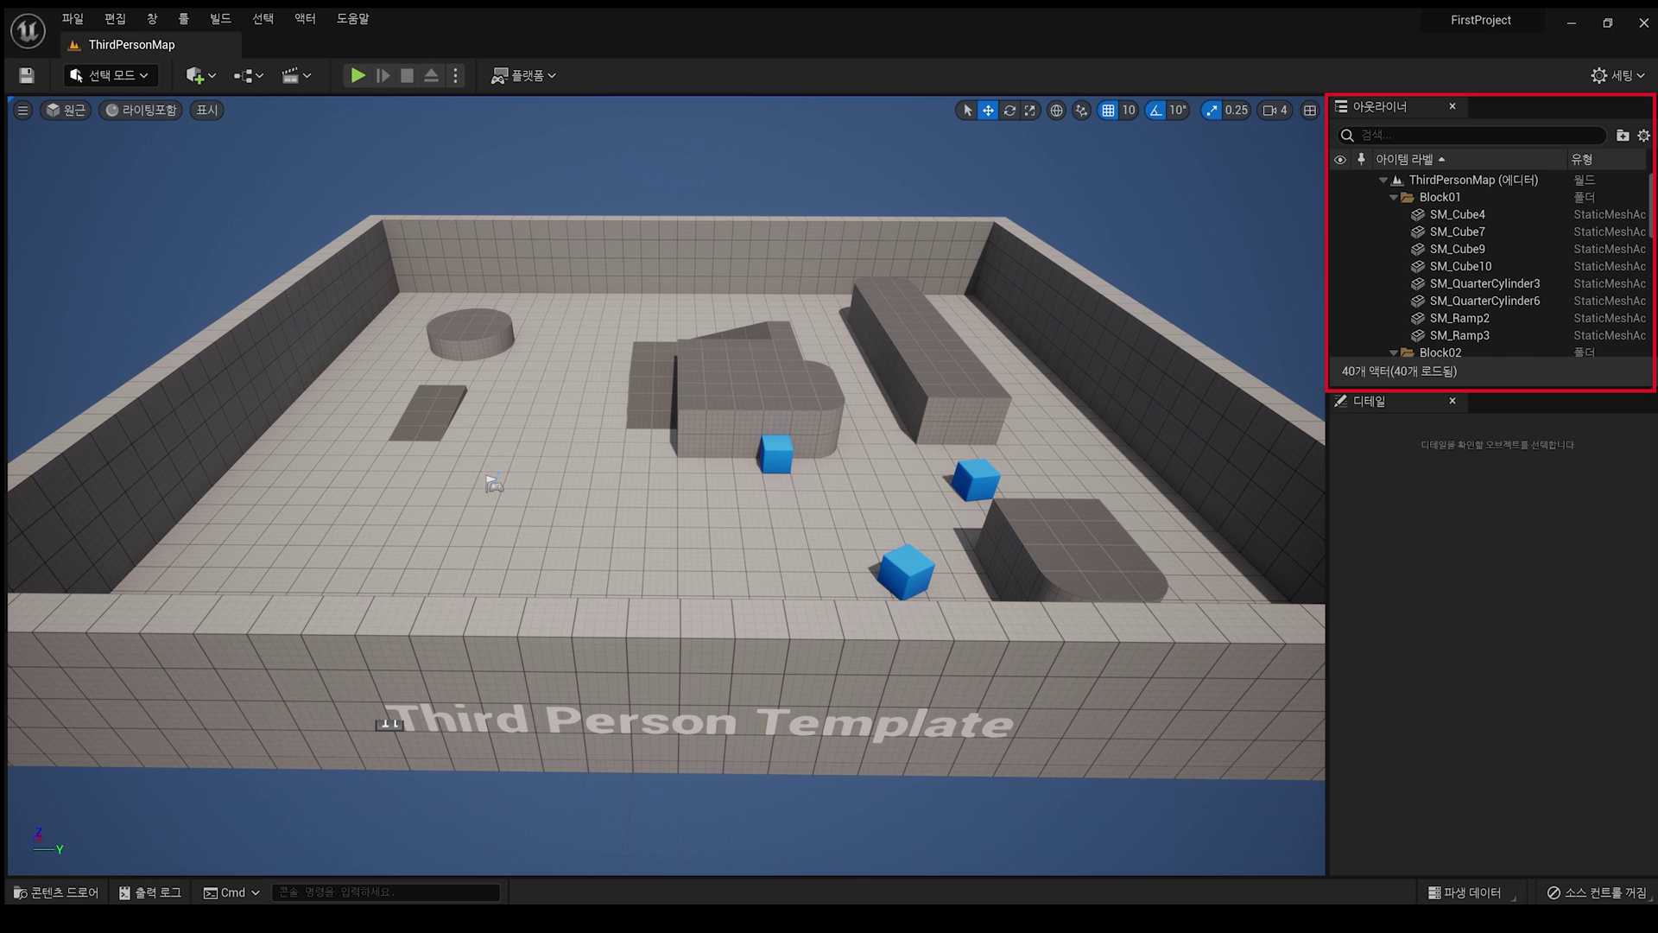
- Look across the level, select SM_Cube4, SM_Cube7 and SM_Cube8, focusing on SM_Cube8
right_drag(311, 505, 479, 394)
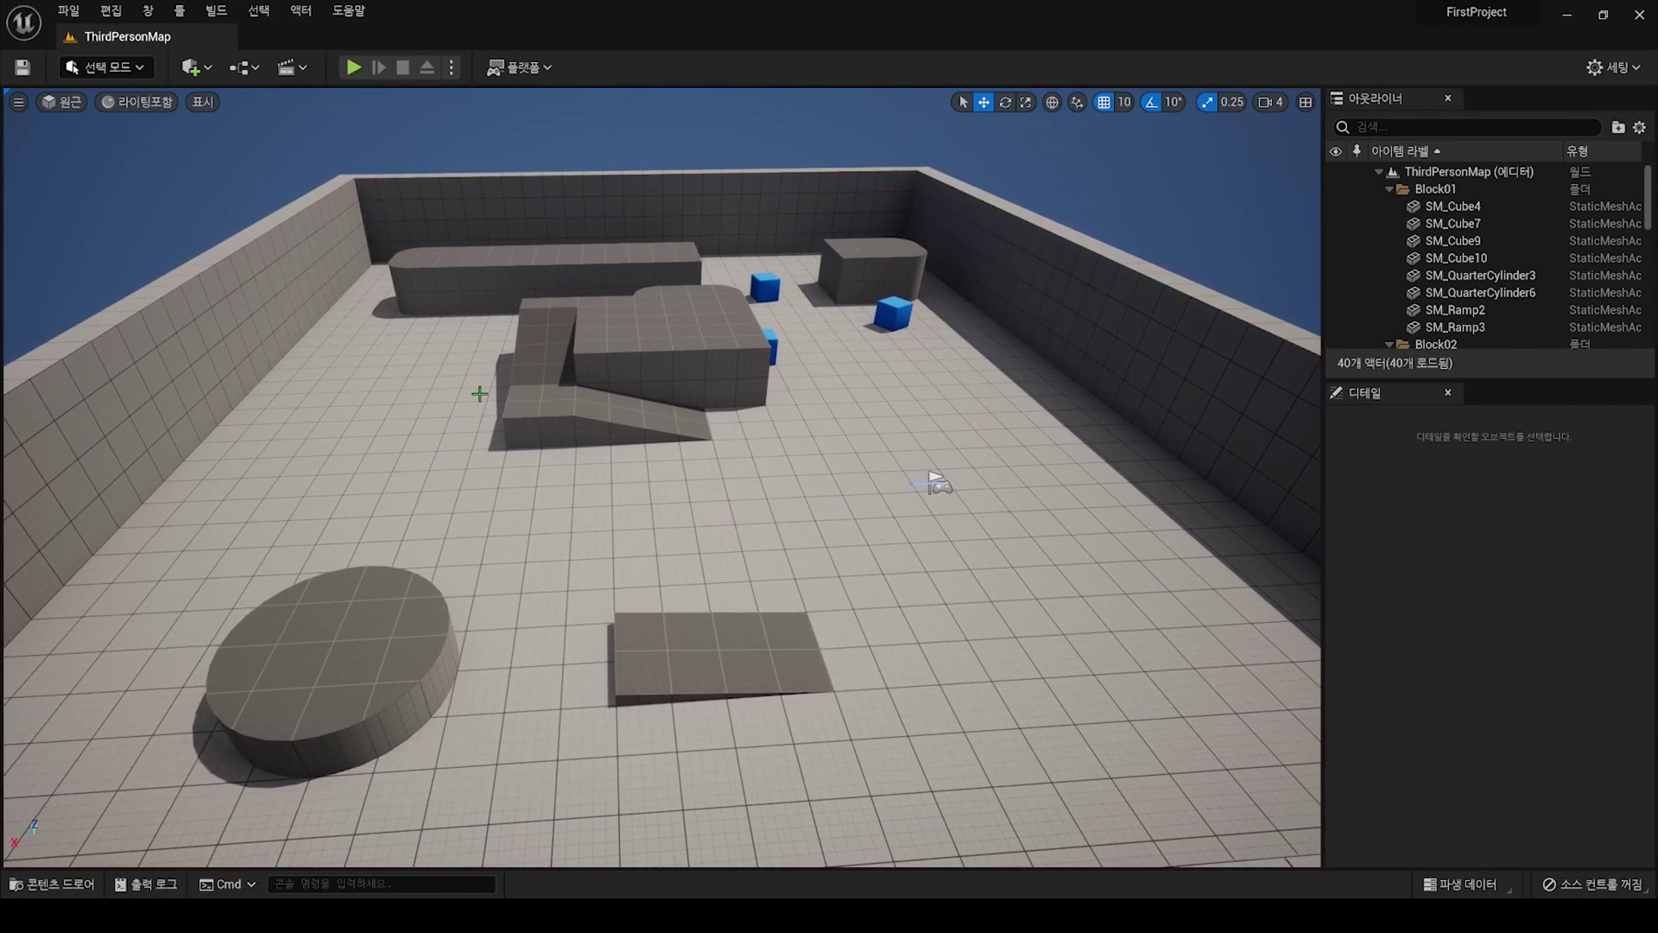
click(1455, 207)
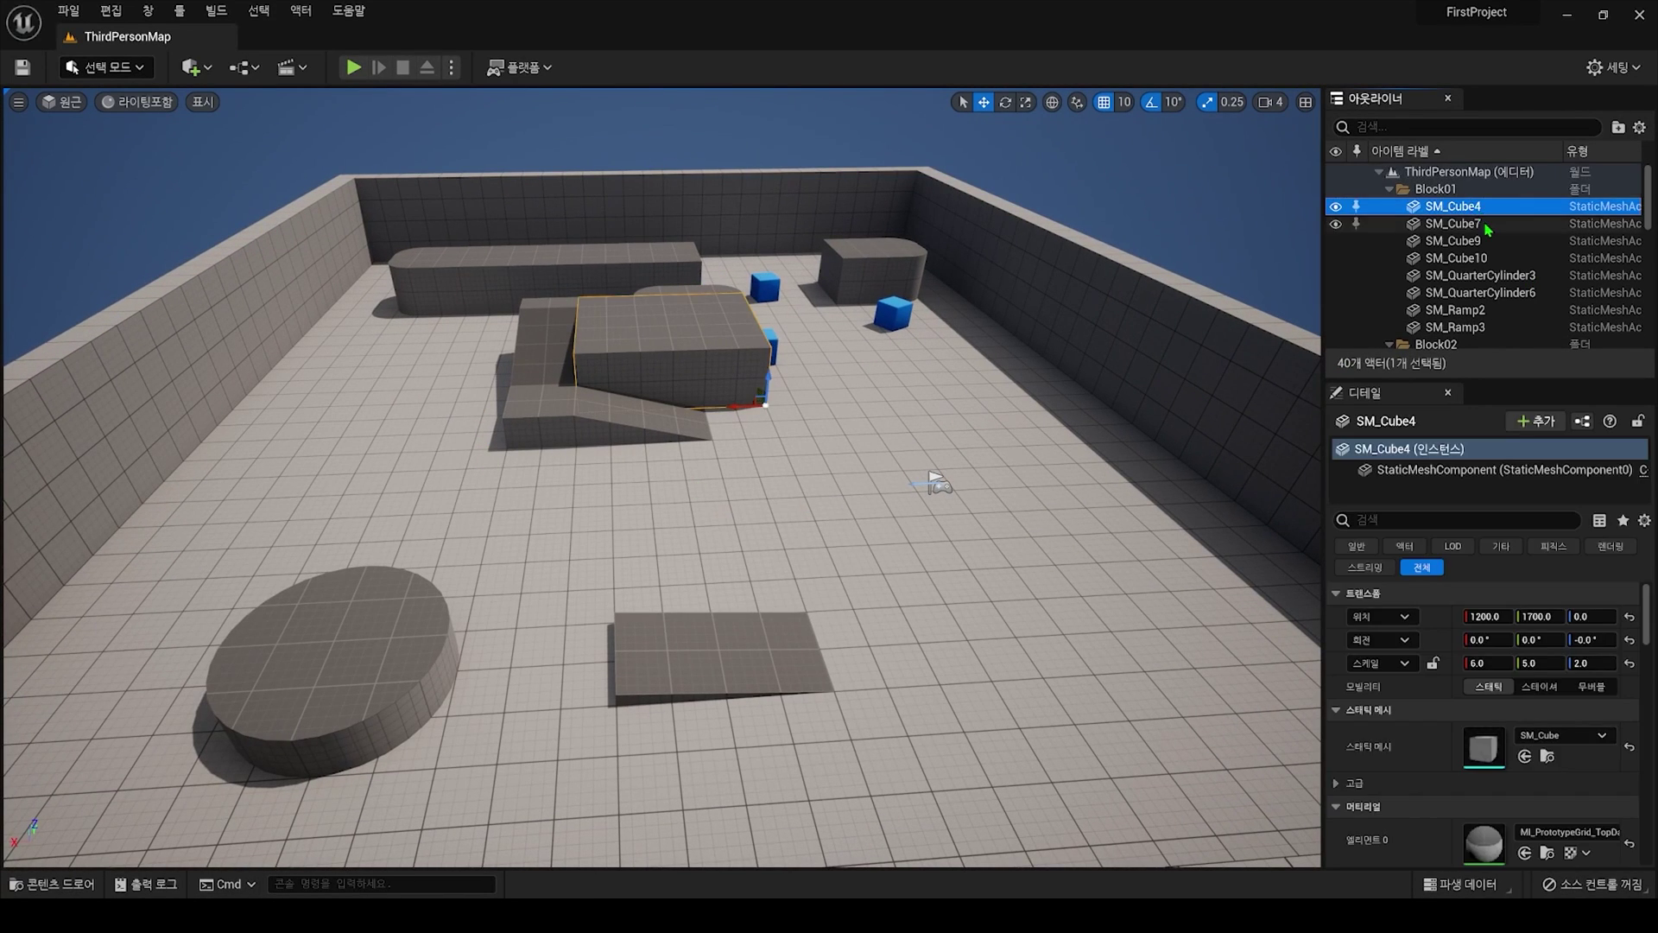
click(1453, 223)
scroll(1499, 277, down, 5)
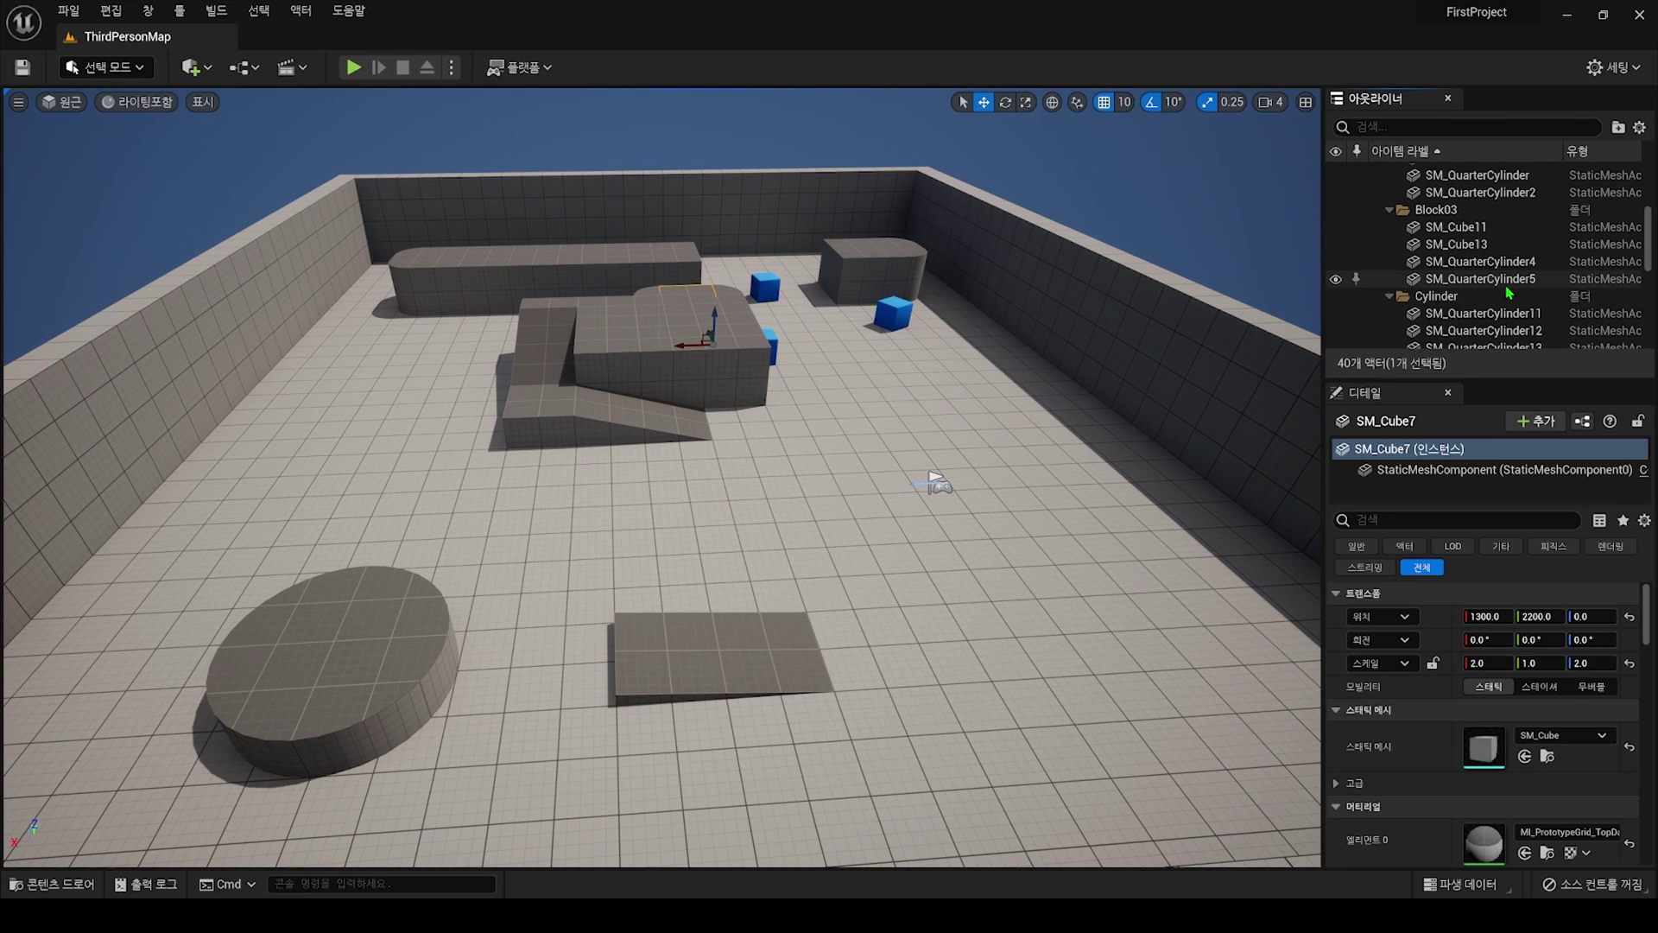
scroll(1509, 294, up, 3)
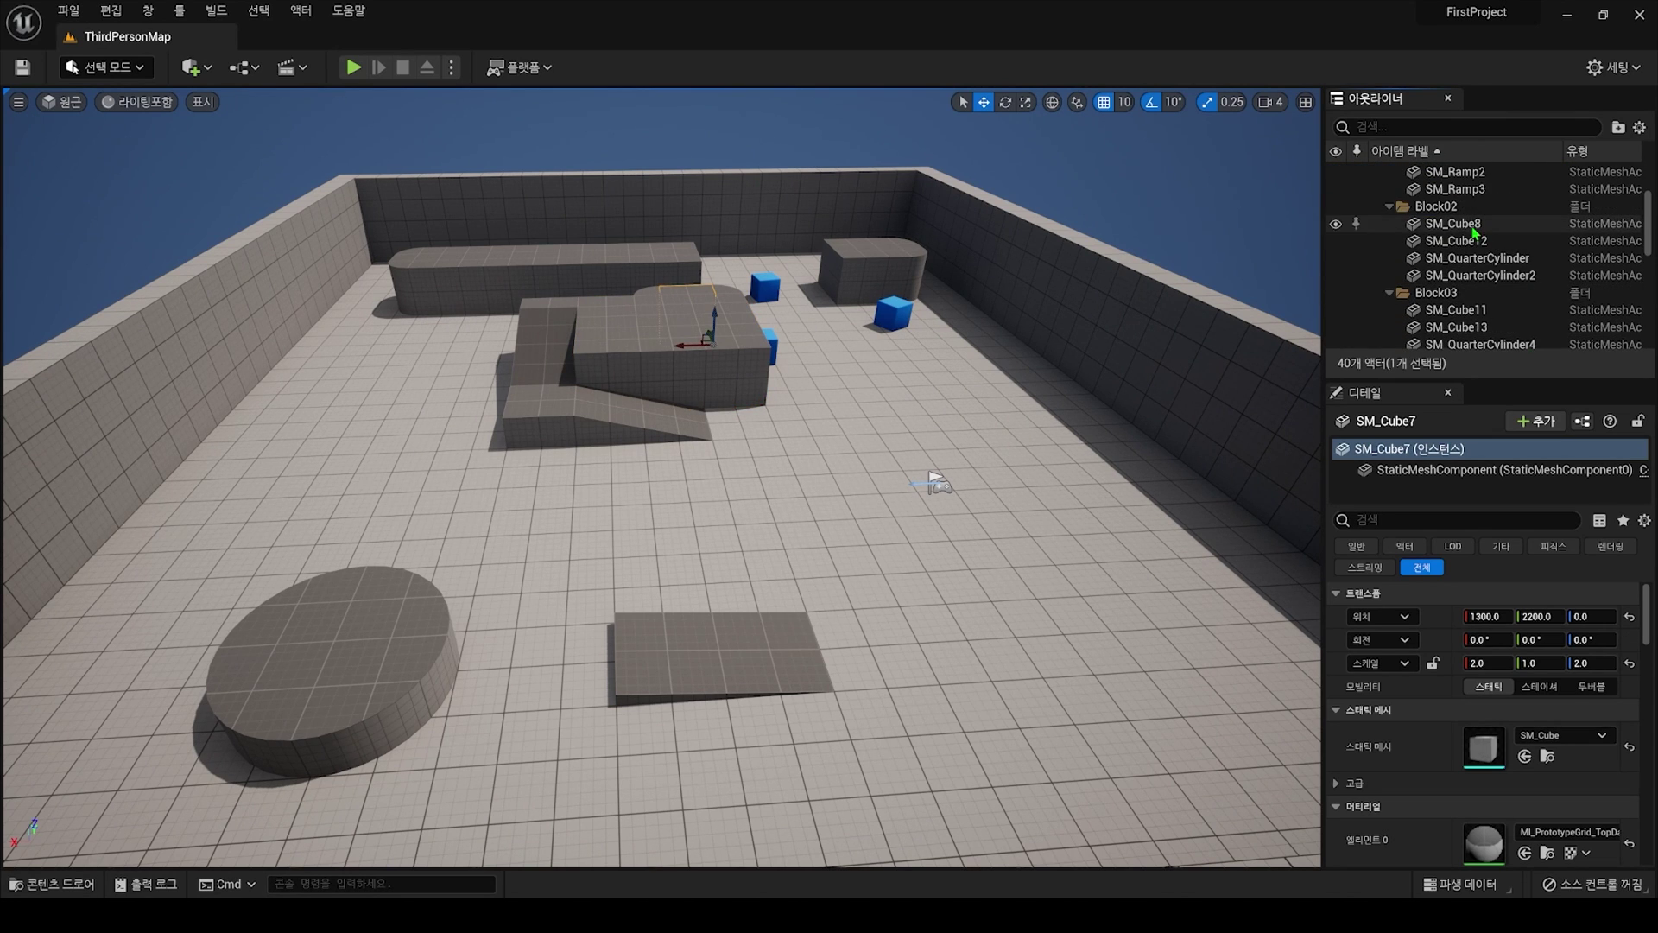
click(1460, 224)
double_click(1459, 223)
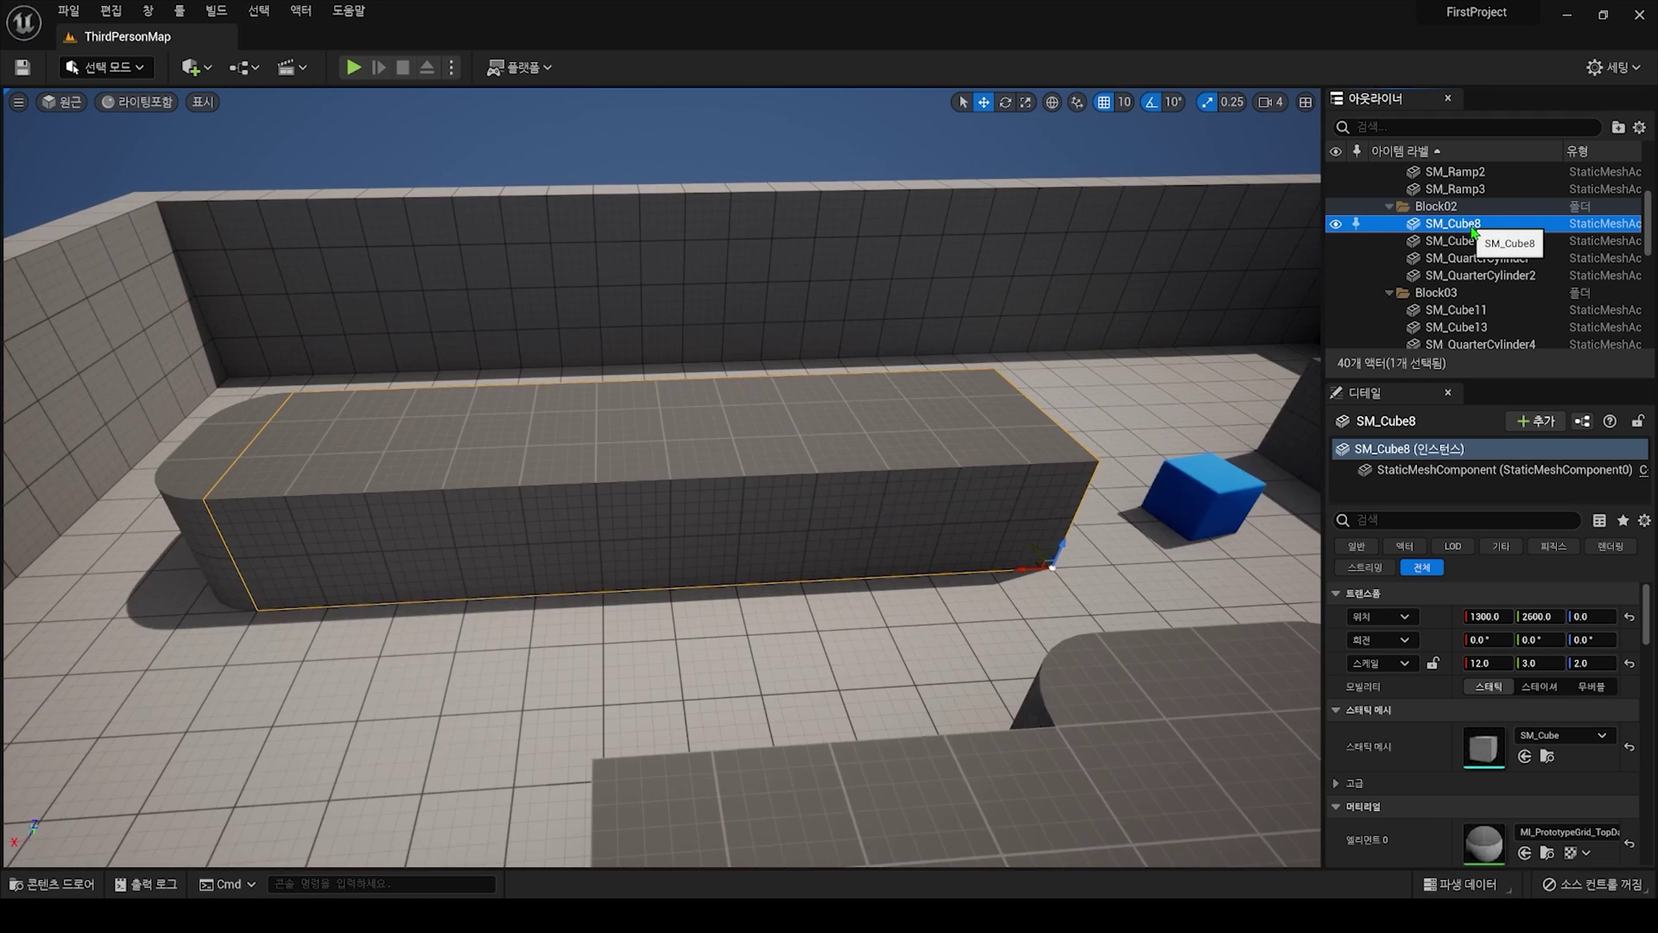
- Focus the view on the SM_Cube floor, then zoom in on SM_ChamferCube
scroll(1479, 259, down, 8)
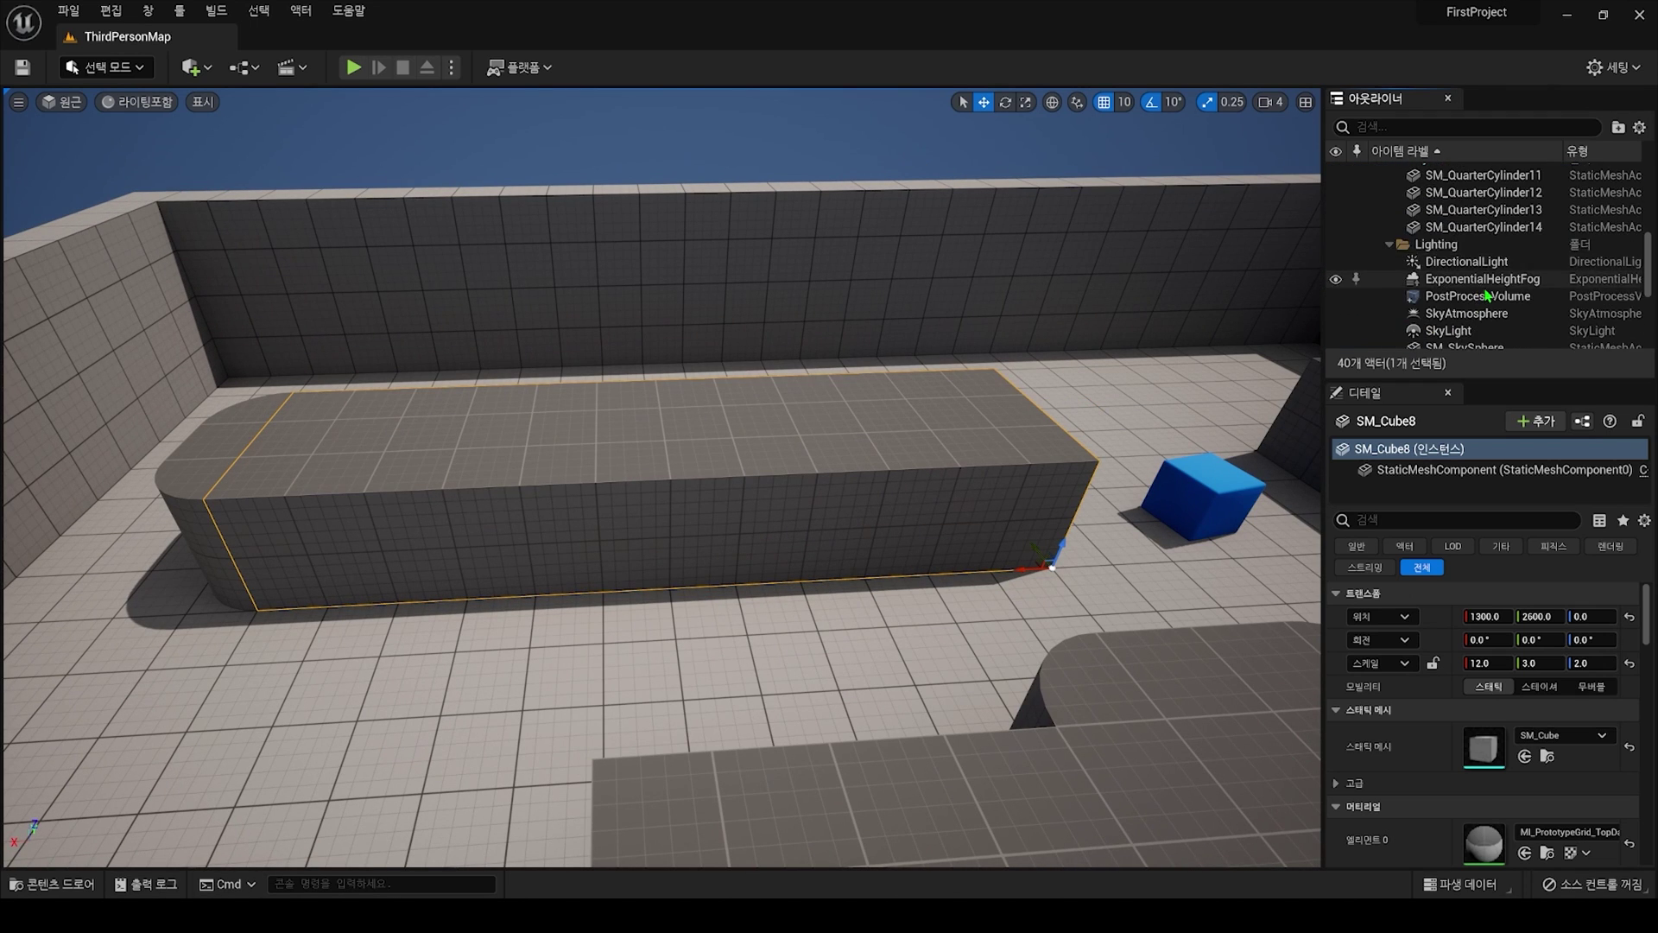
scroll(1486, 285, down, 3)
double_click(1481, 259)
scroll(1480, 285, down, 3)
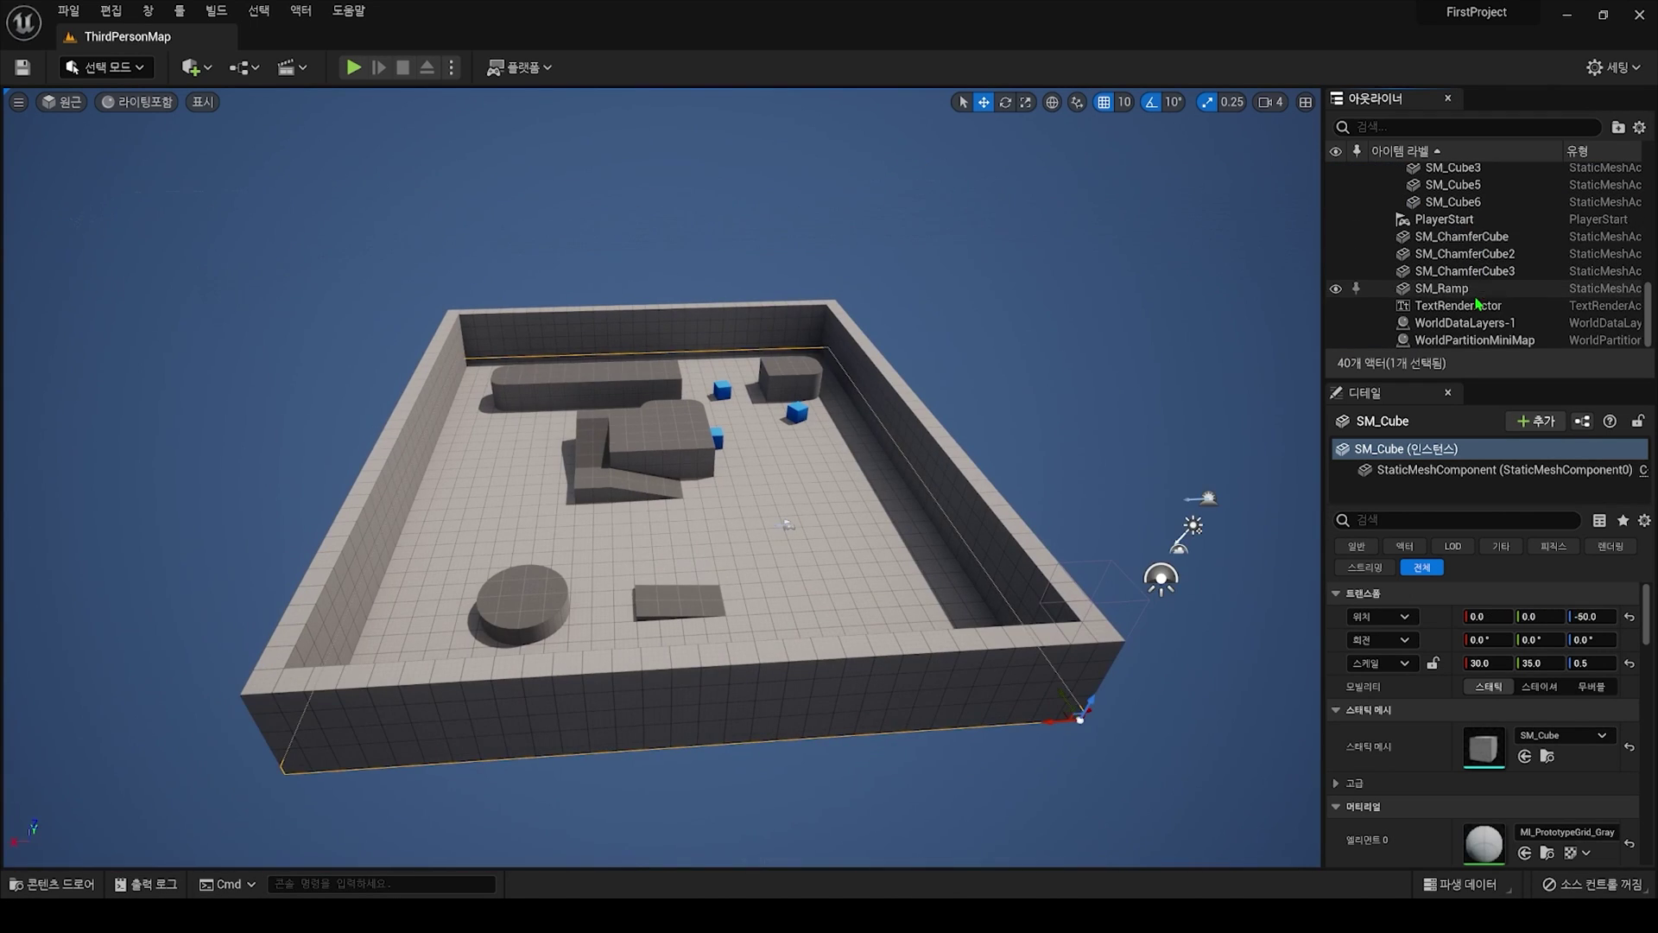
double_click(1466, 236)
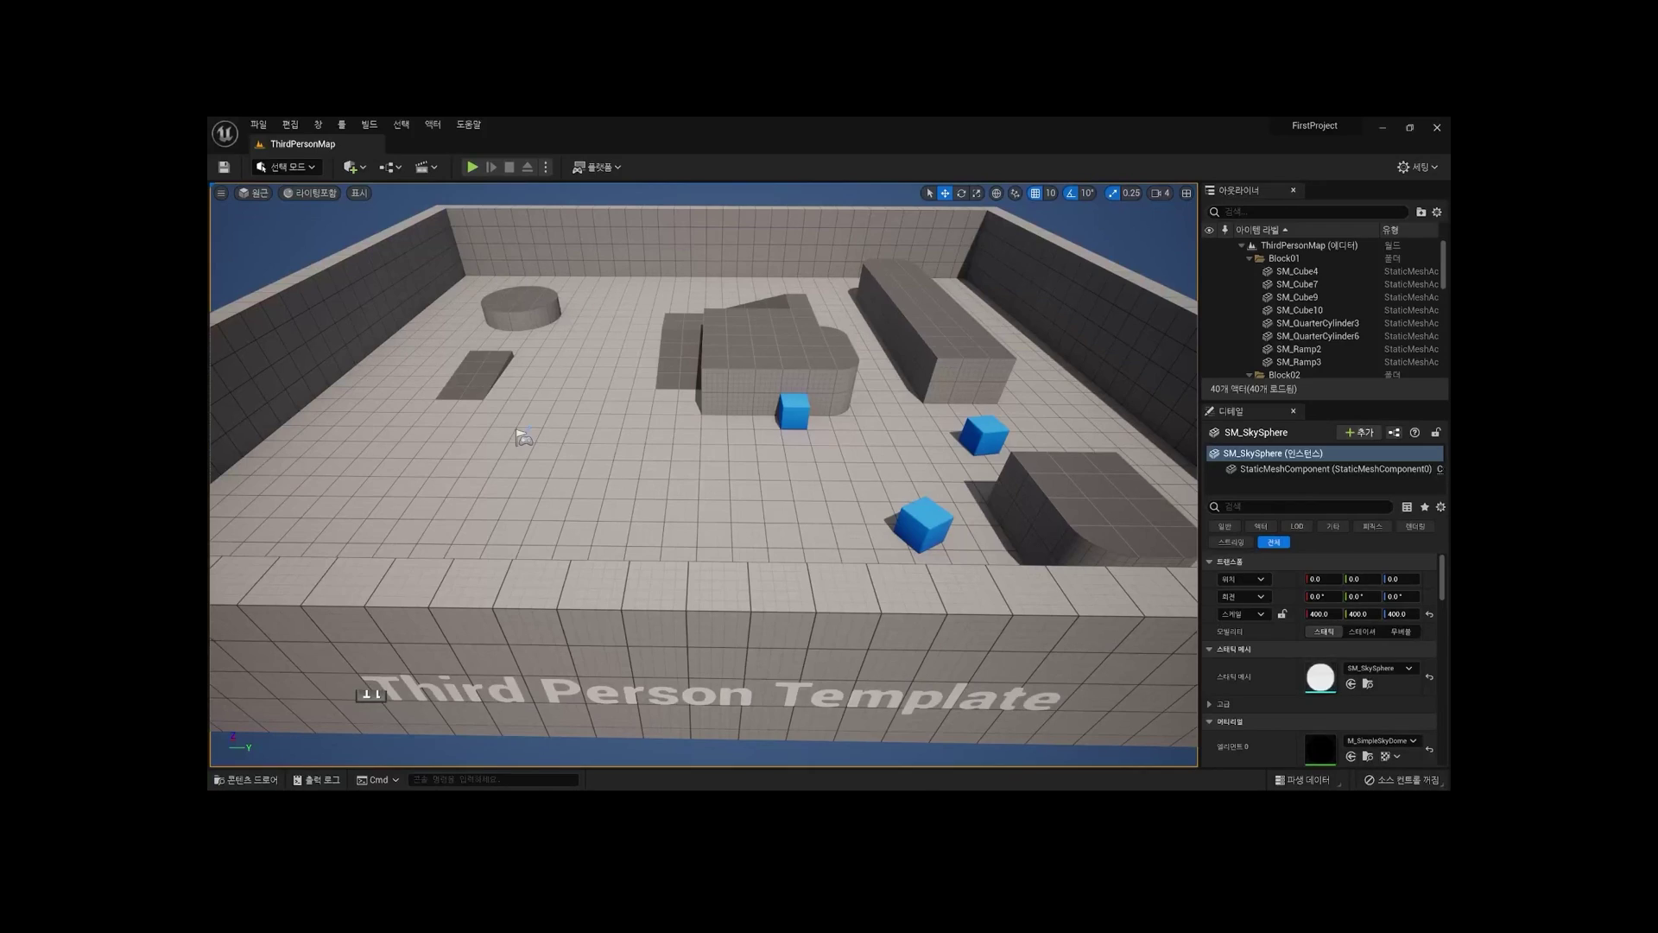
- Select SM_ChamferCube2 and review its Static Mesh, Materials and Physics details
click(986, 431)
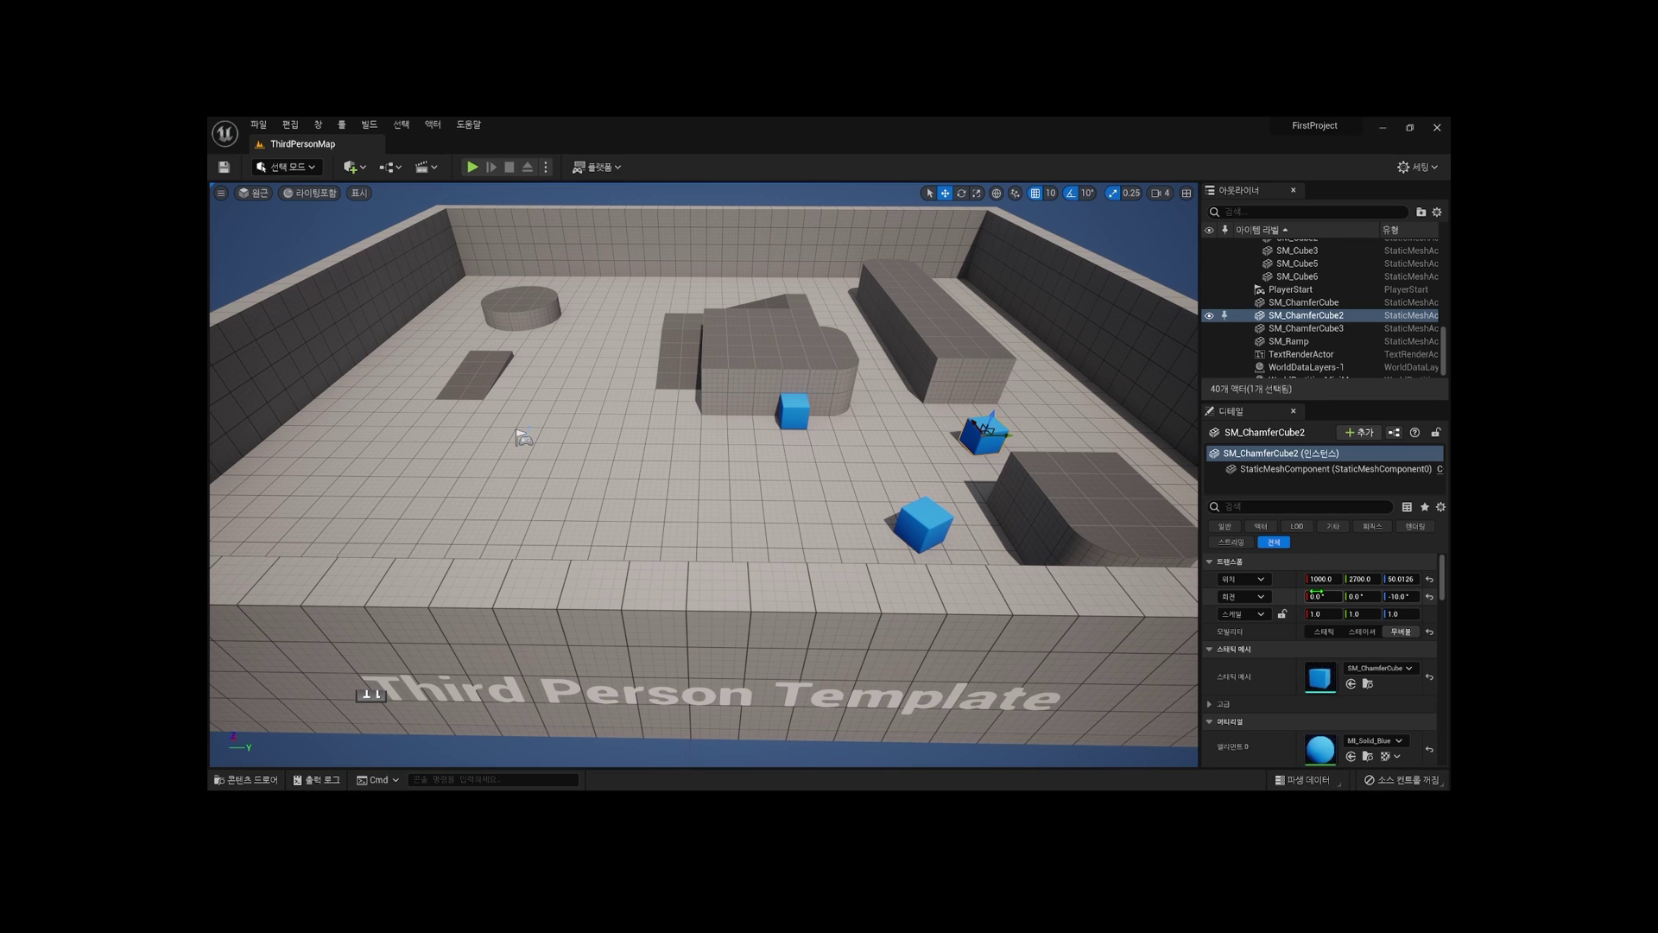
scroll(1351, 609, down, 1)
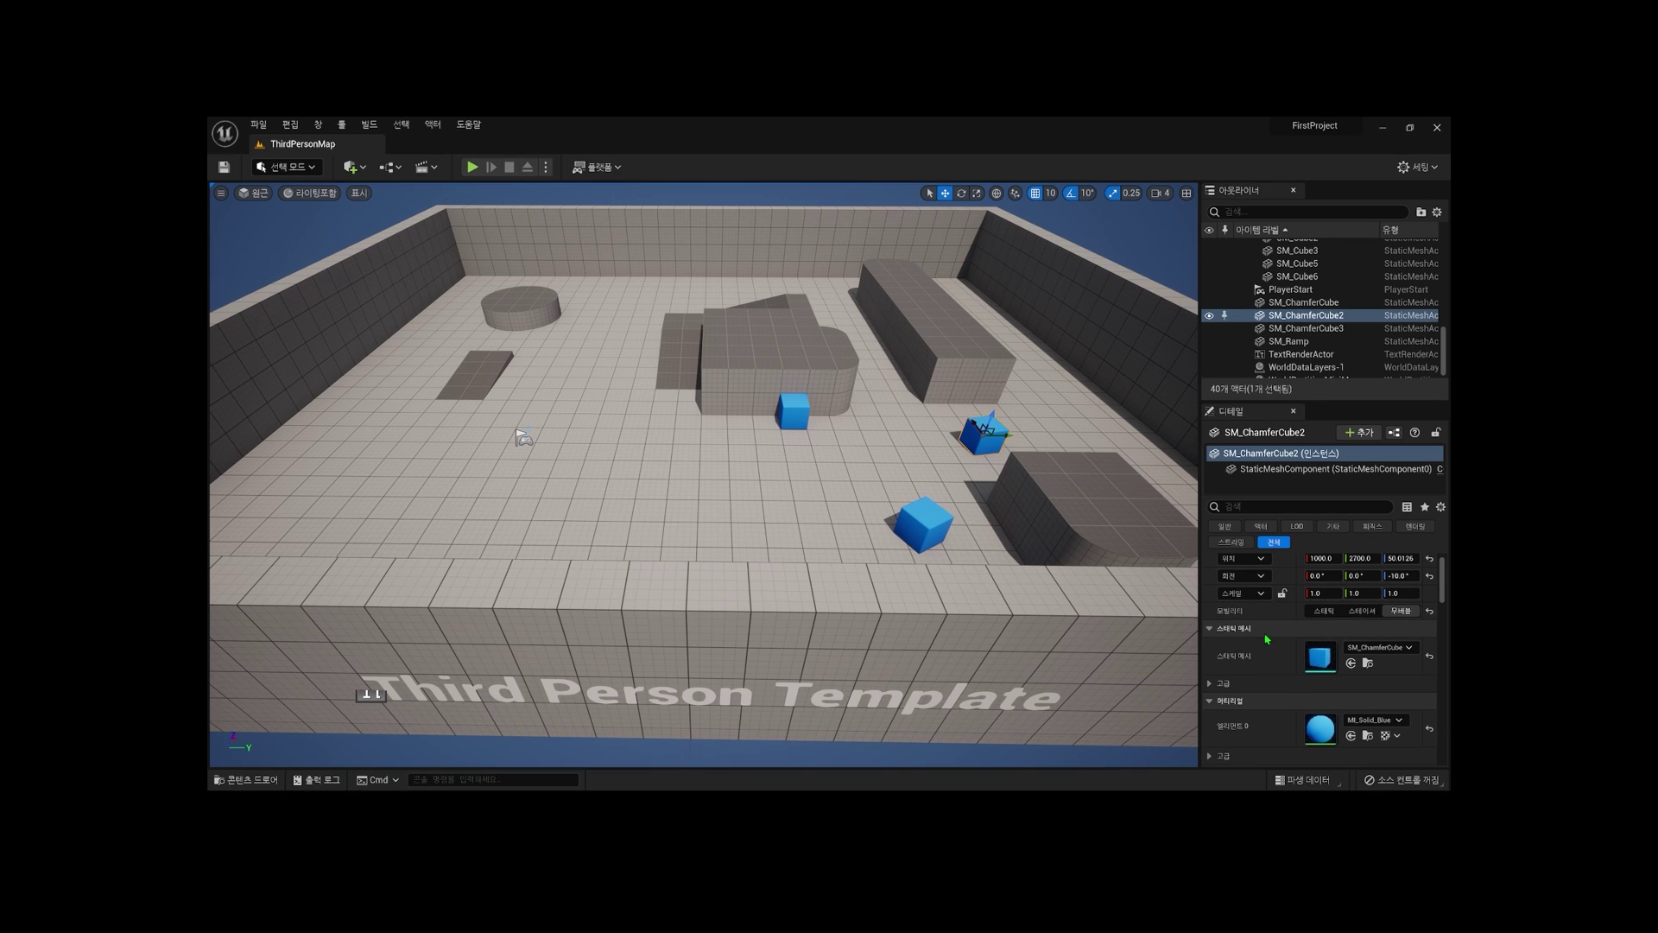
scroll(1304, 615, down, 2)
scroll(1285, 626, down, 1)
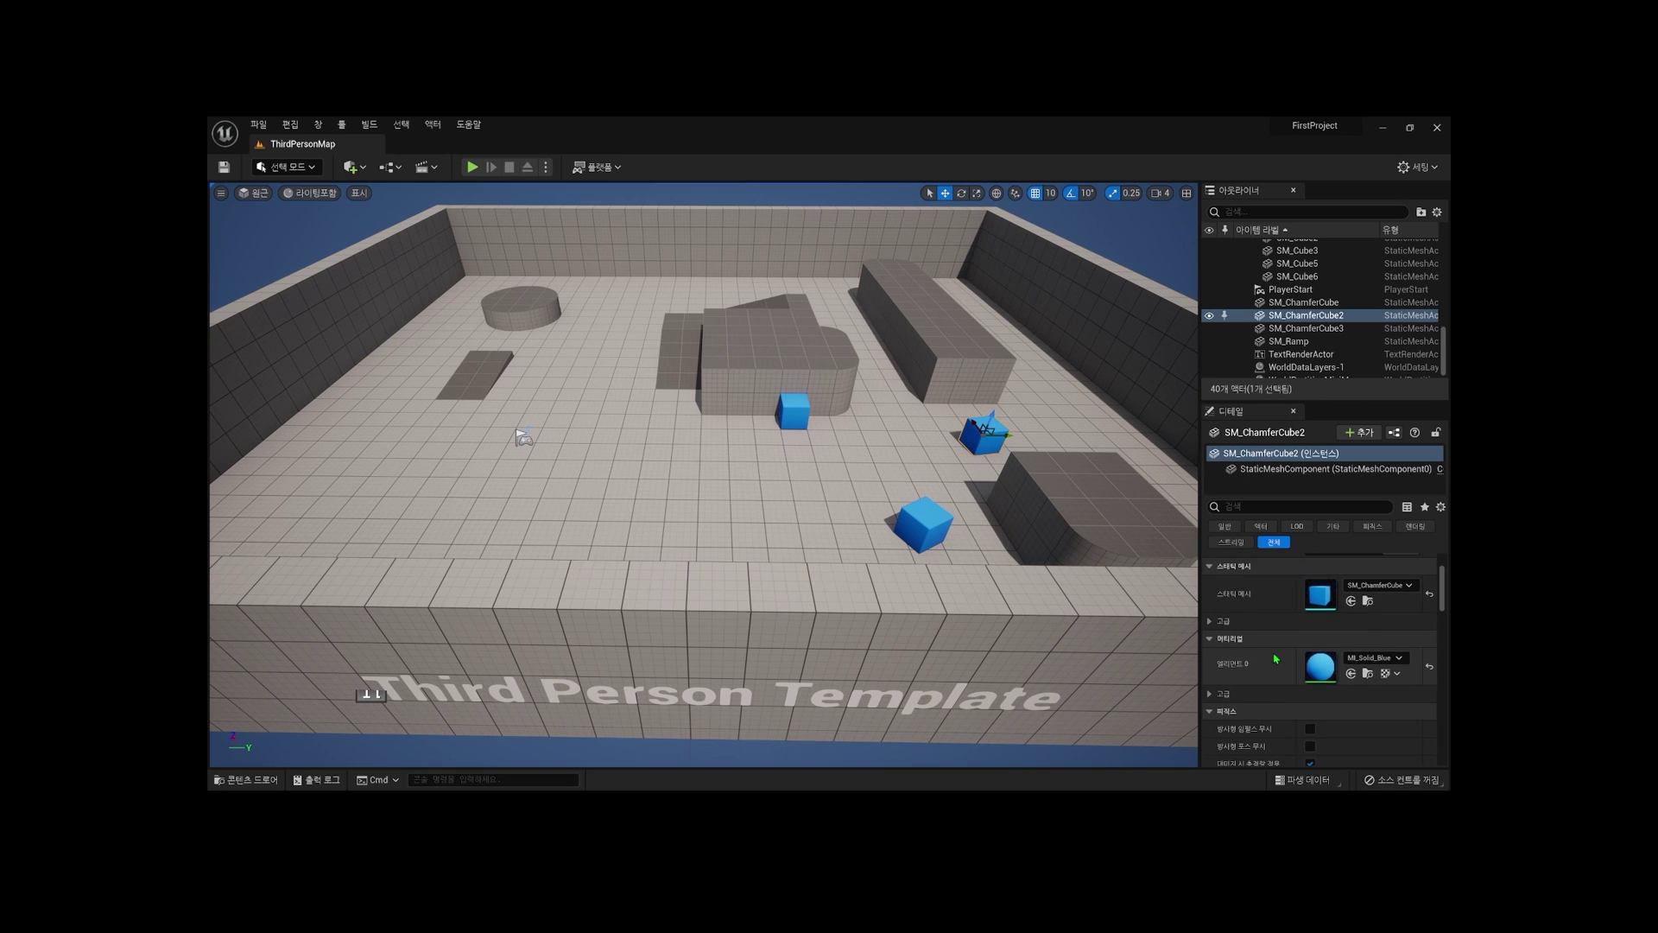
scroll(1278, 650, down, 1)
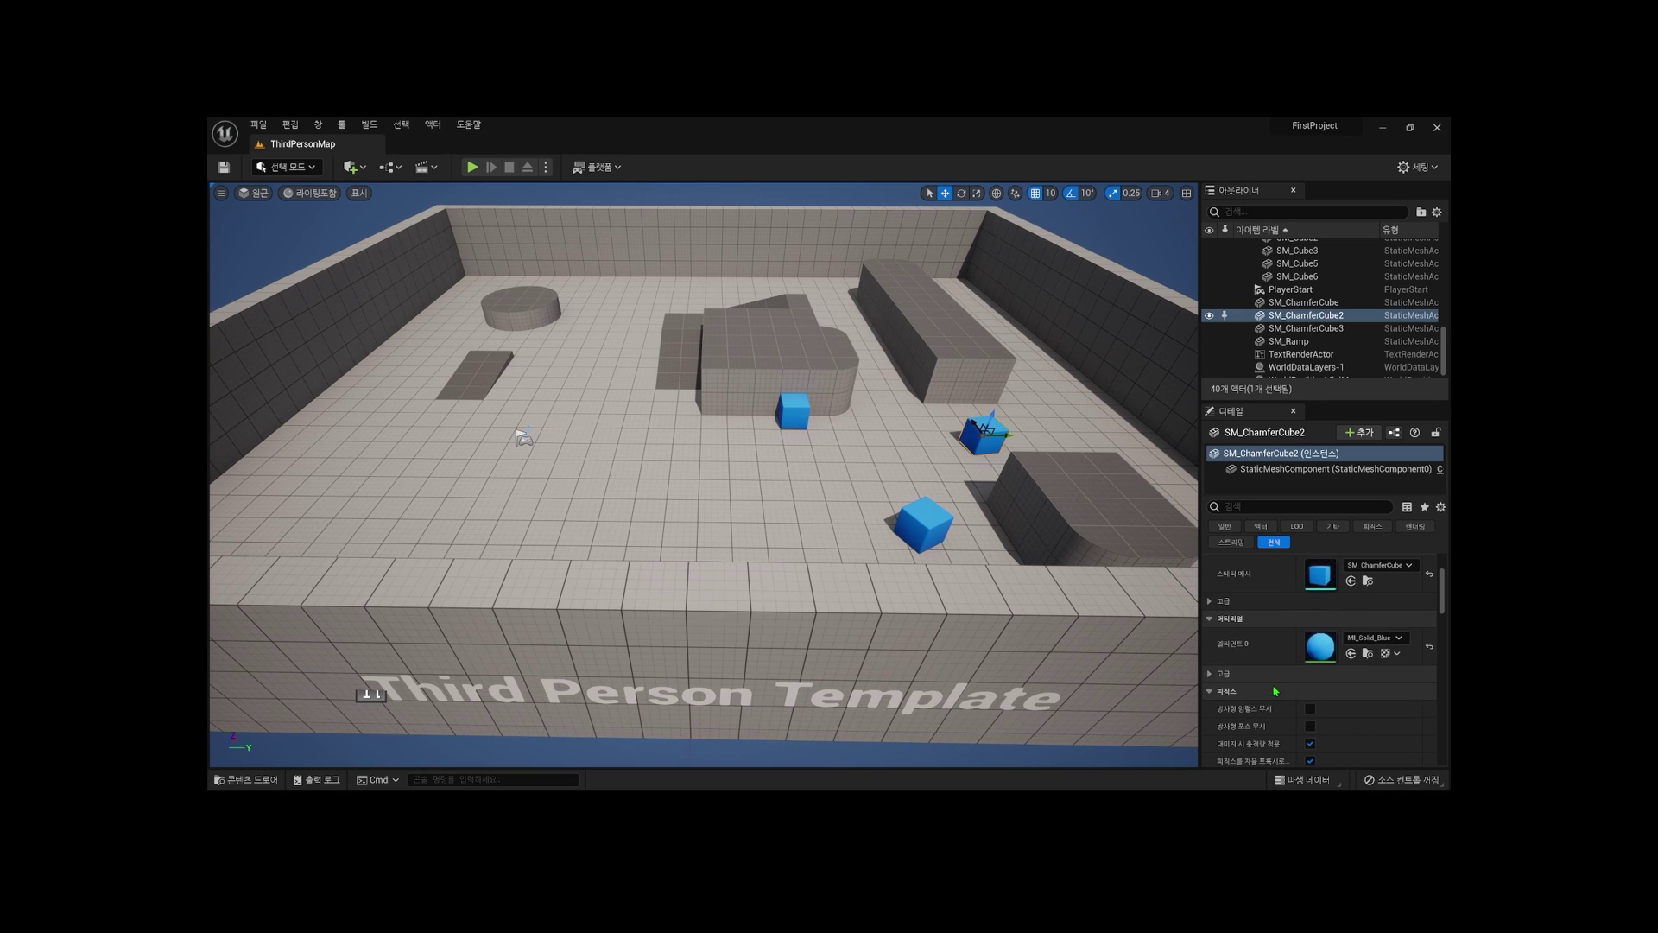
scroll(1330, 303, up, 5)
- Select DirectionalLight, collapse its Light, Rendering and Lightmass groups, and scroll its details
click(1336, 259)
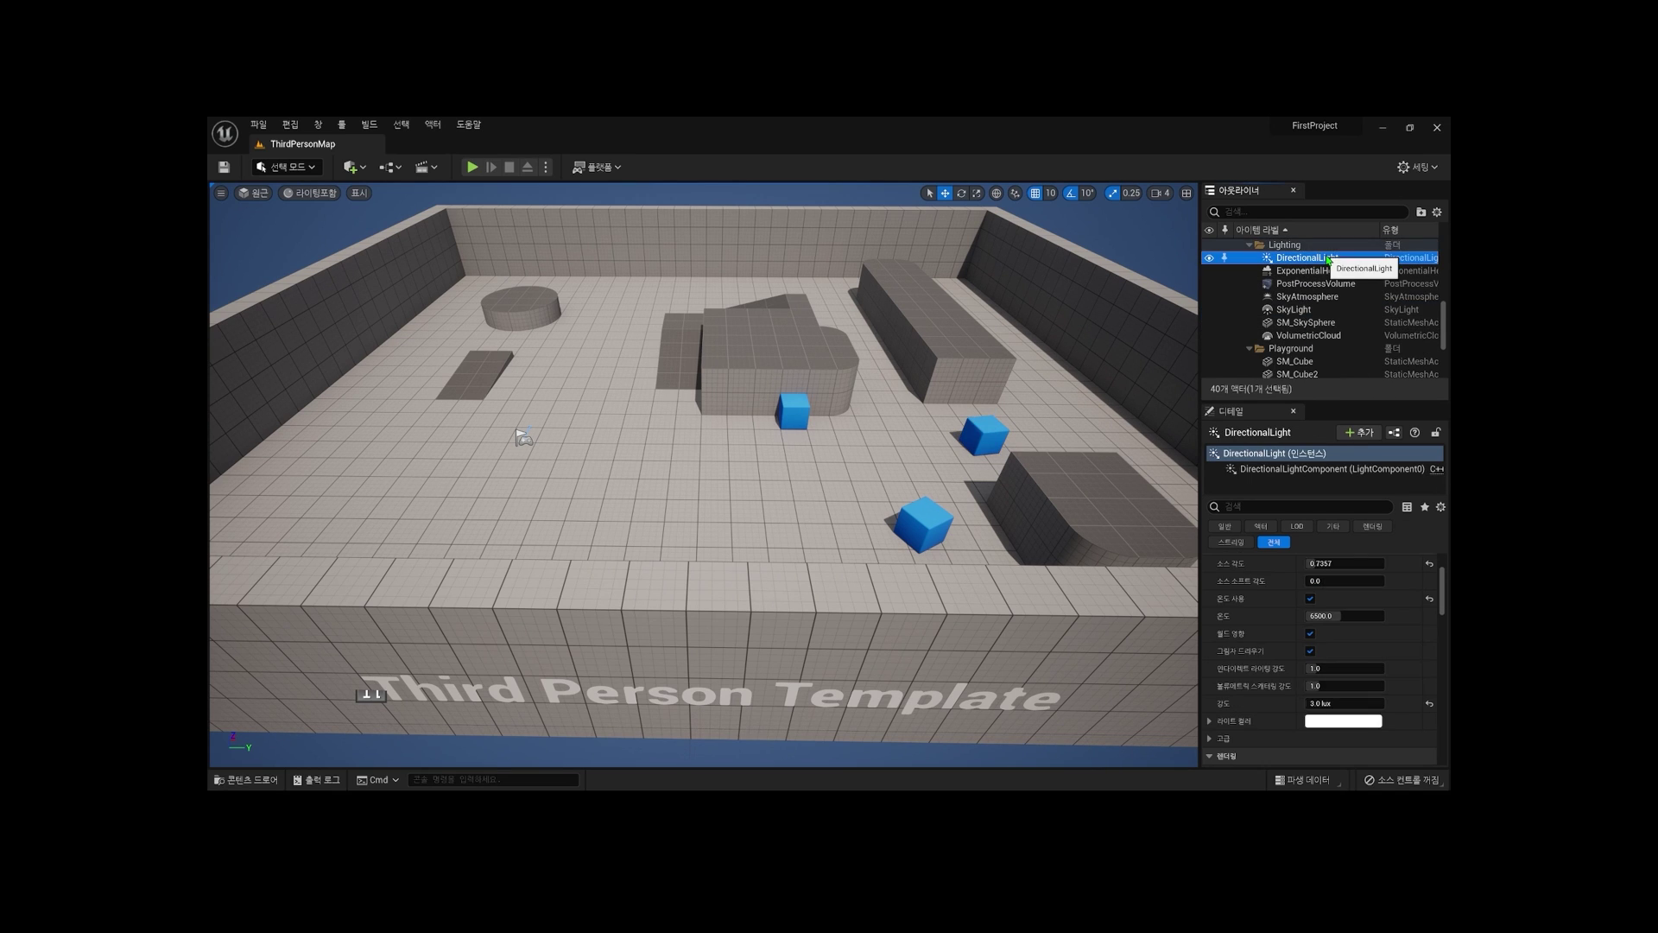
scroll(1336, 580, up, 6)
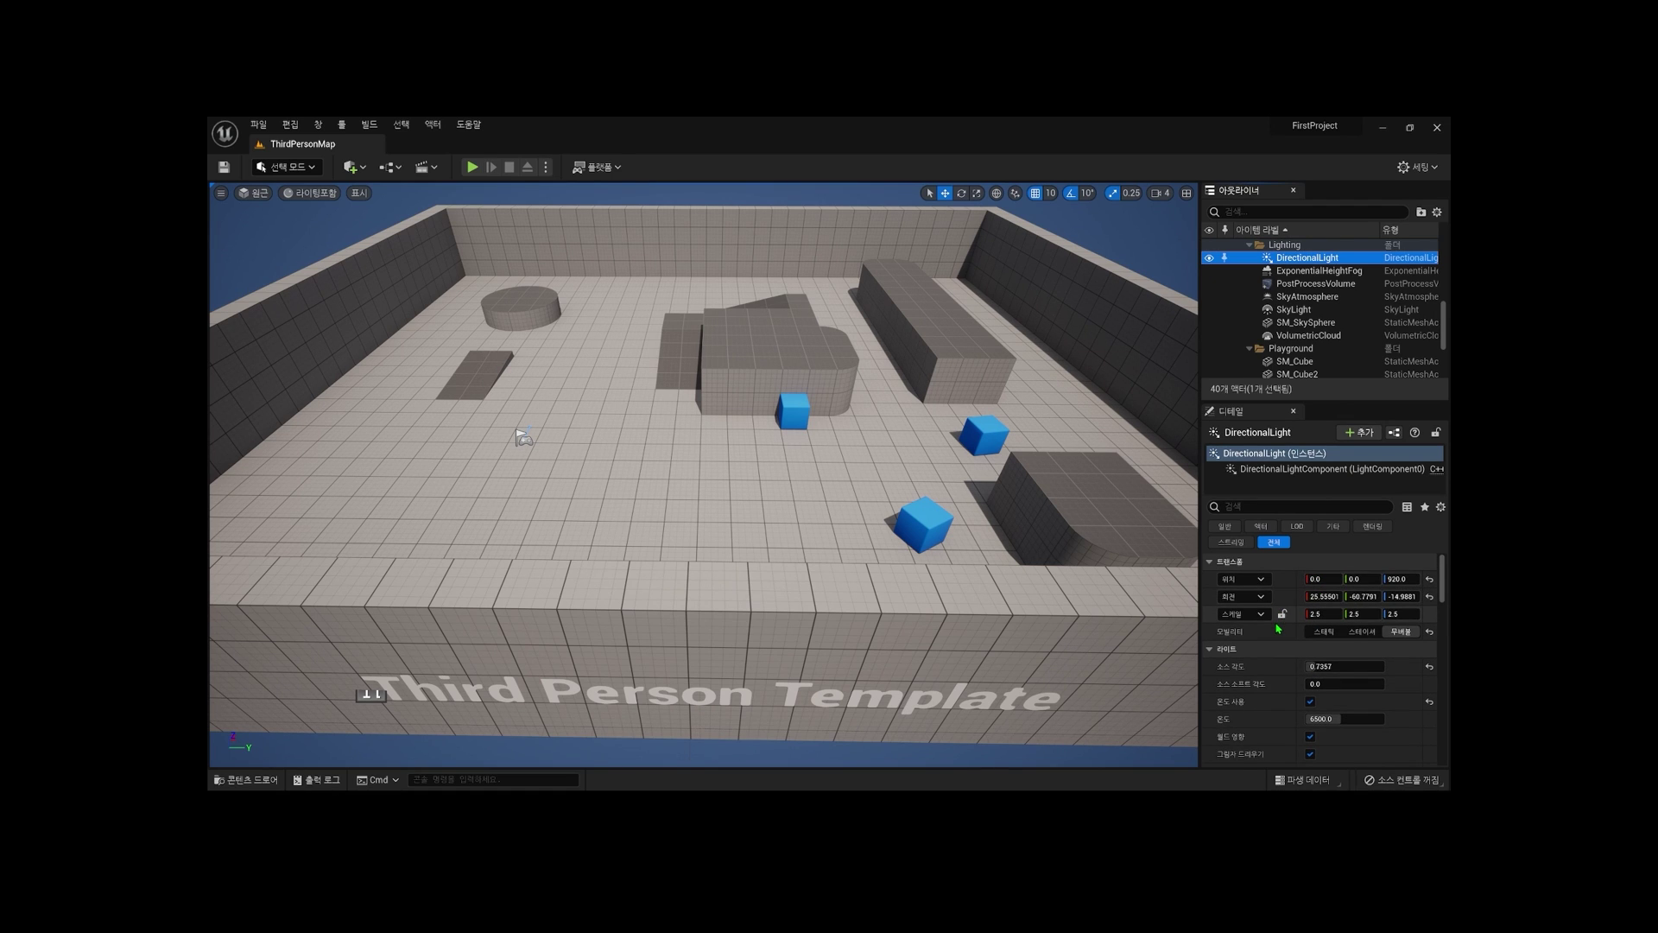
scroll(1279, 629, down, 3)
click(1209, 586)
click(1209, 603)
click(1209, 622)
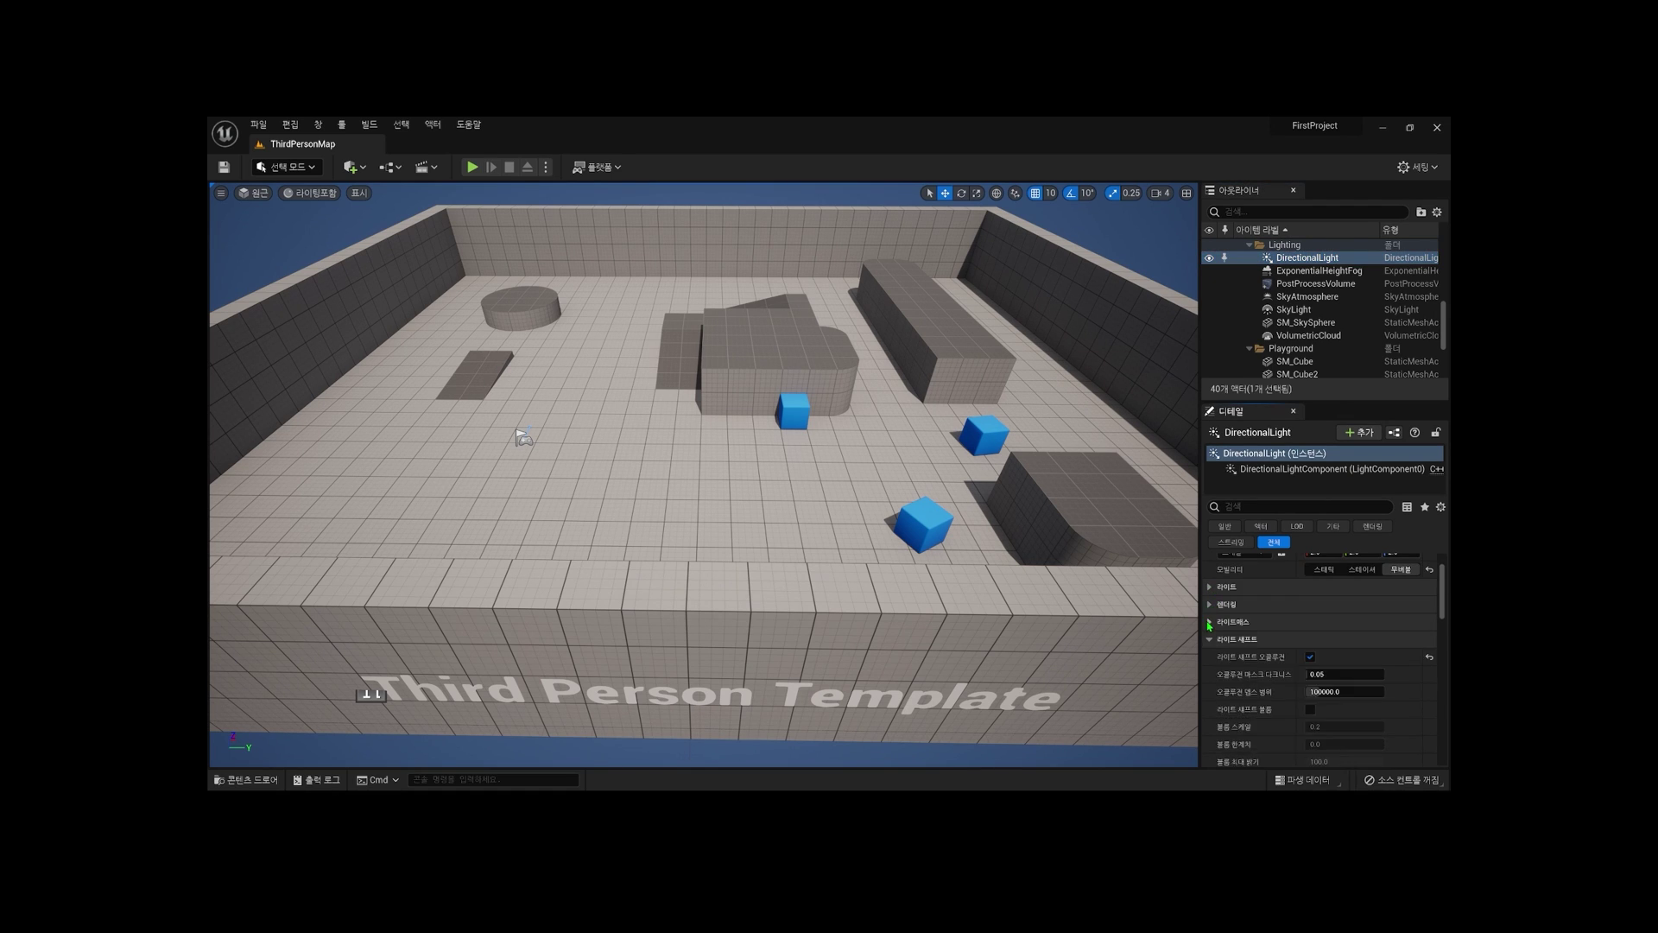
scroll(1277, 639, down, 5)
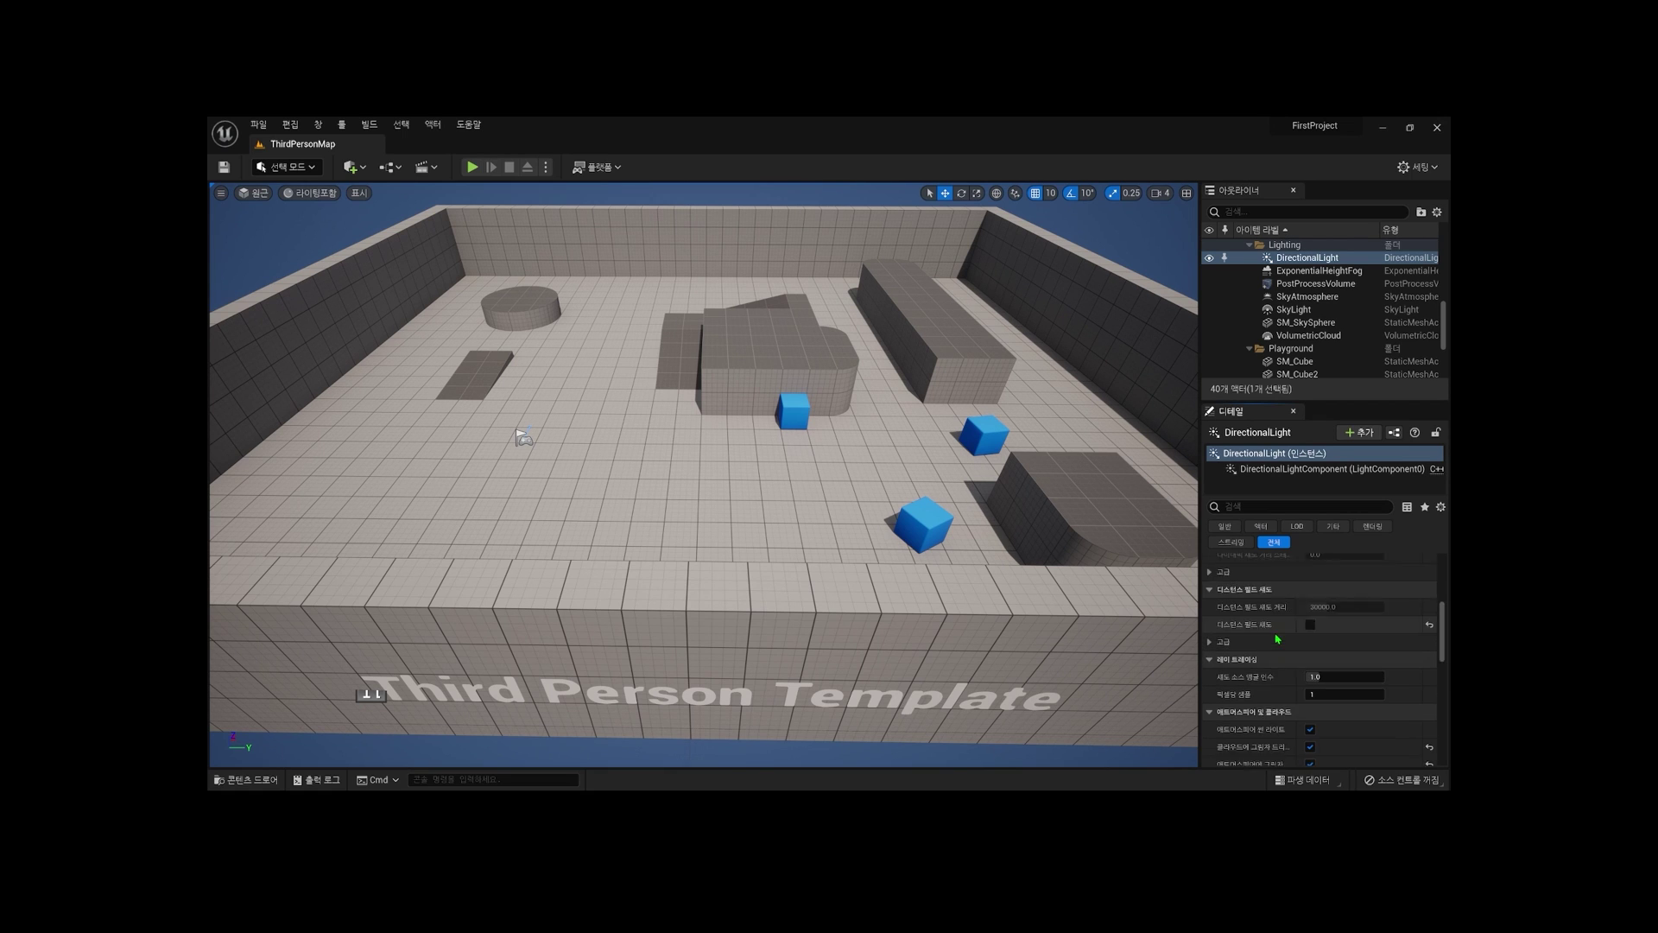
scroll(1278, 639, down, 4)
scroll(1278, 639, down, 2)
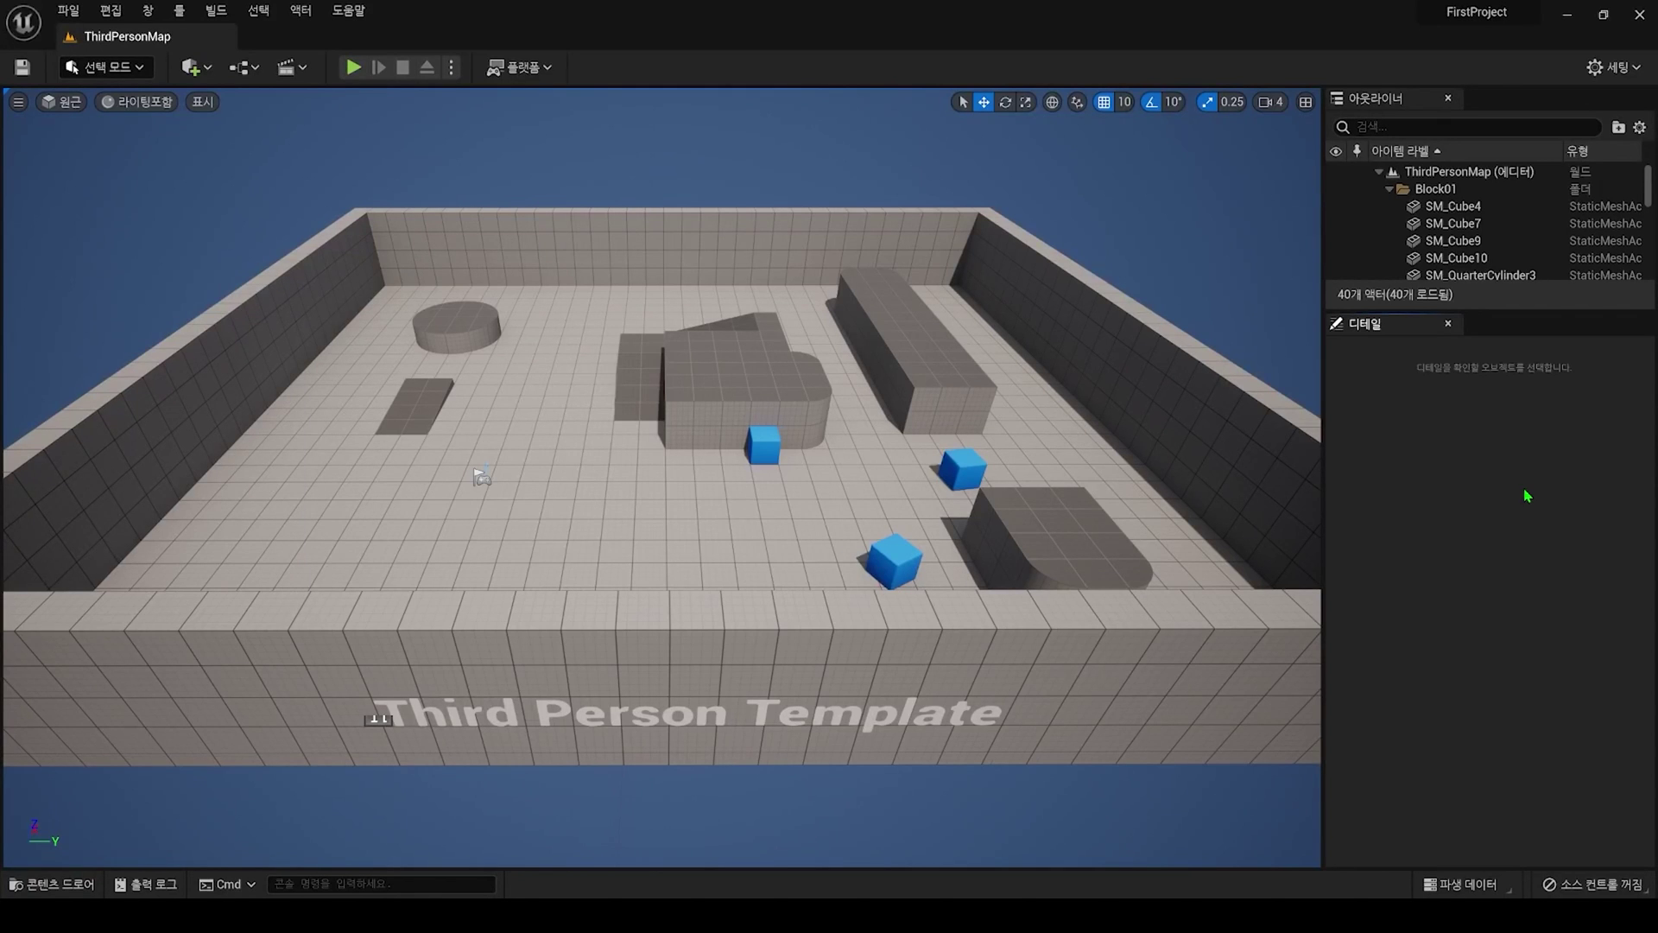
- Dock Details on the left and add World Partition beside the Outliner, resizing both sides
drag(1345, 339, 421, 263)
drag(662, 321, 324, 317)
click(148, 11)
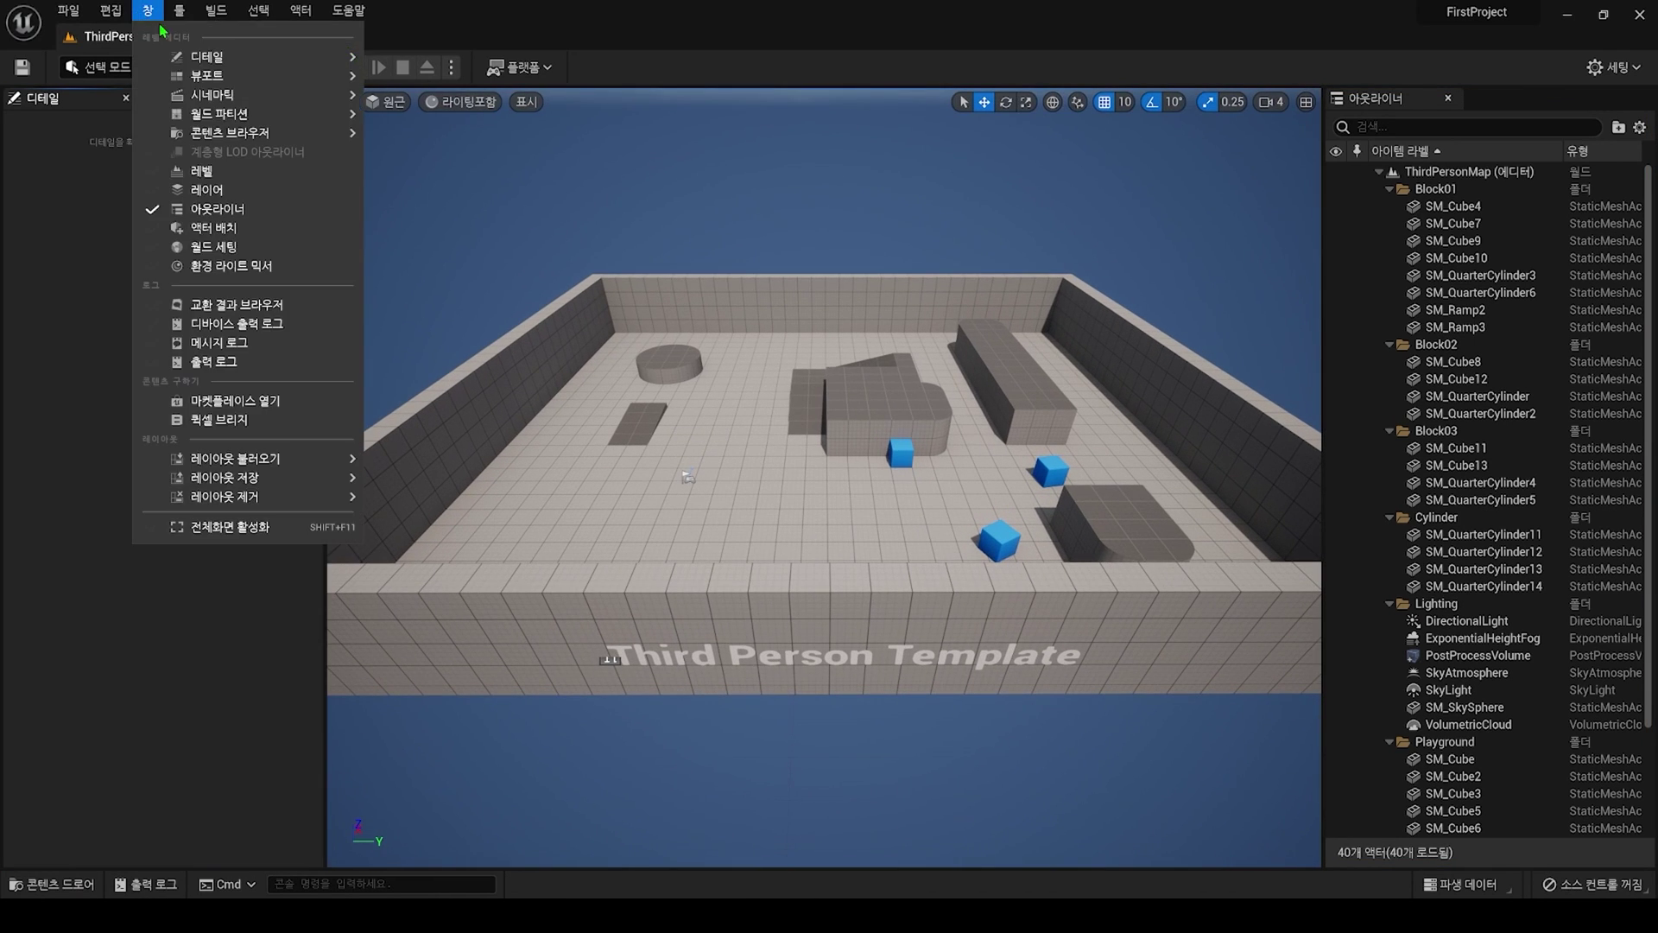
mouse_move(238, 136)
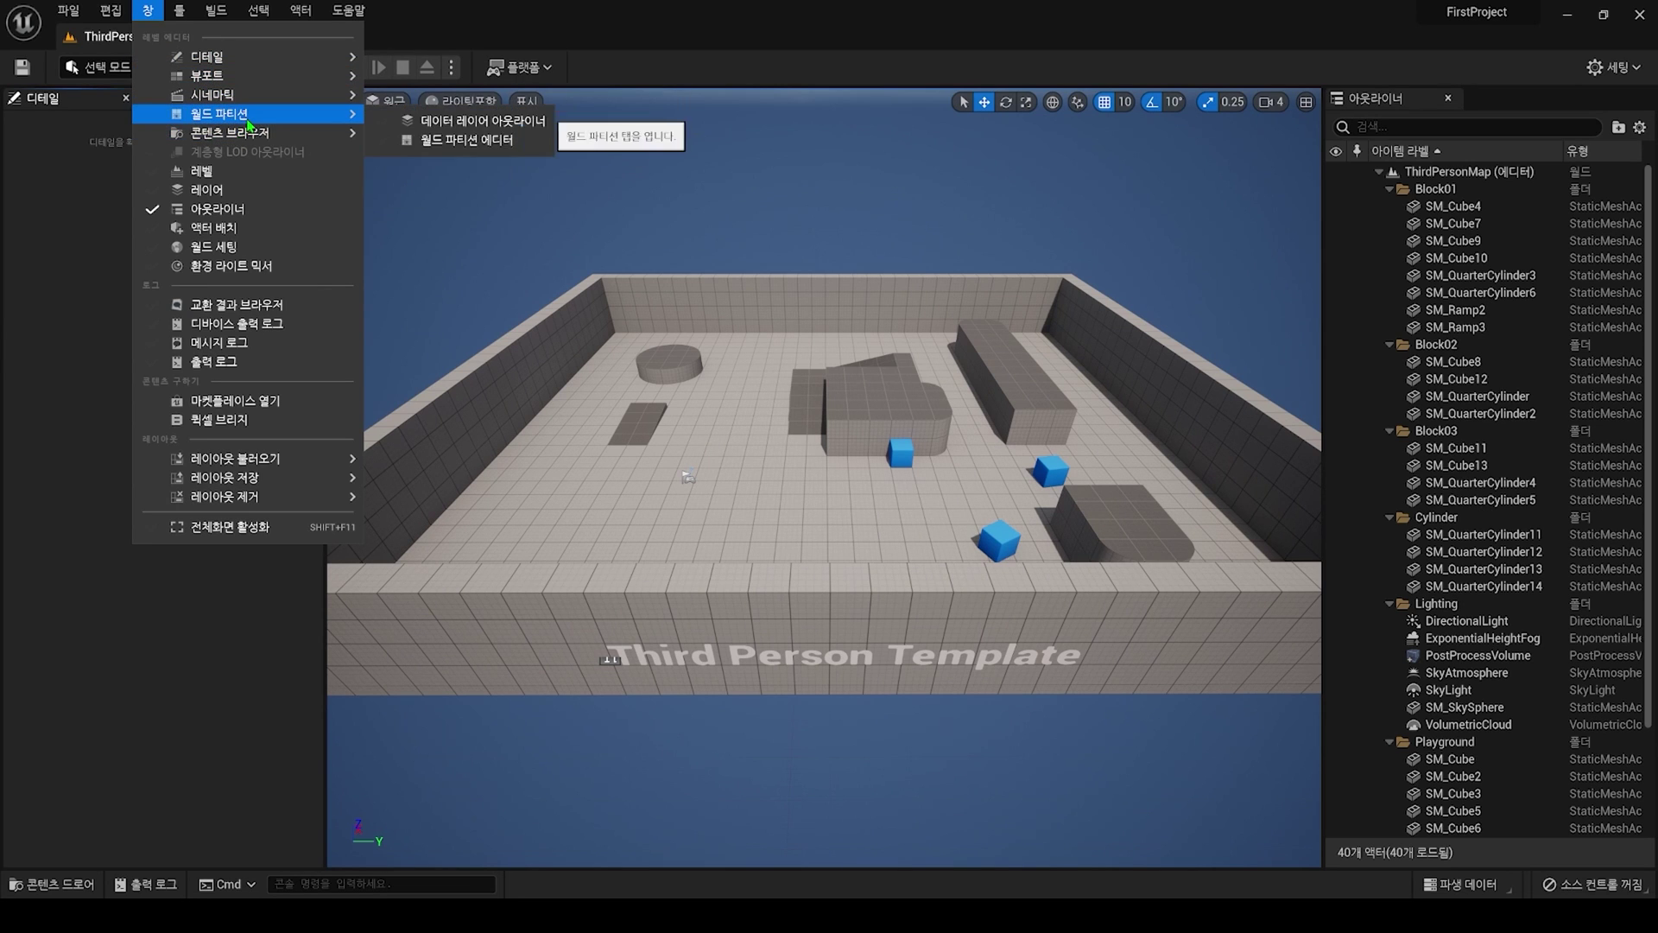
click(454, 139)
drag(1417, 325, 1517, 99)
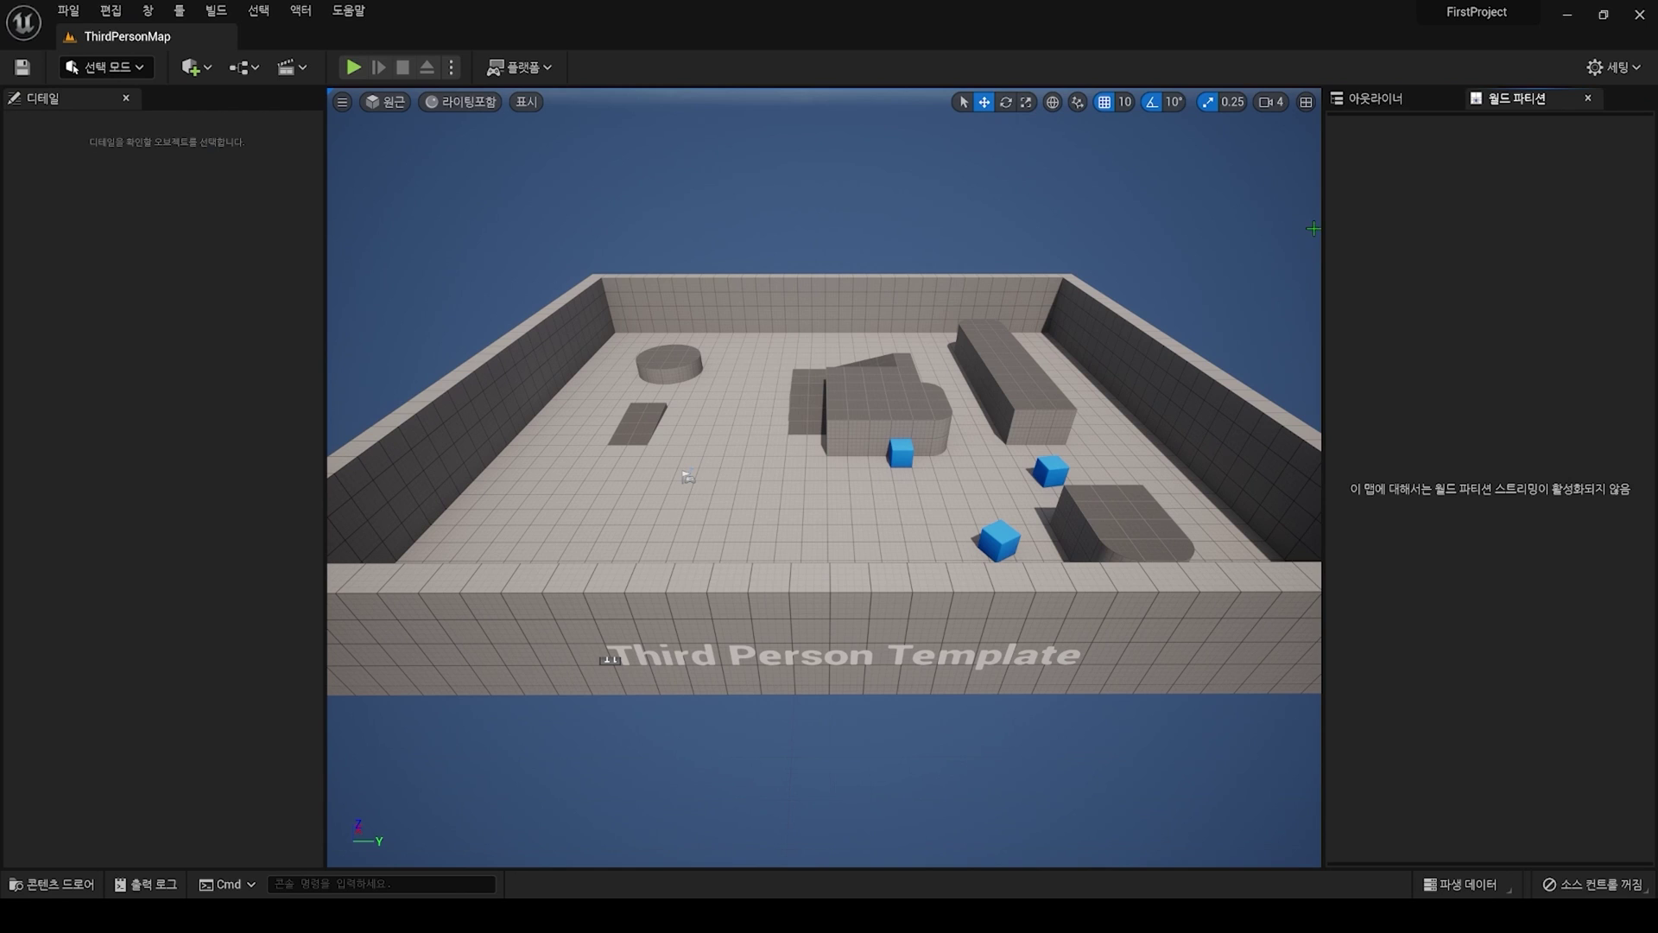
drag(1324, 242, 1279, 248)
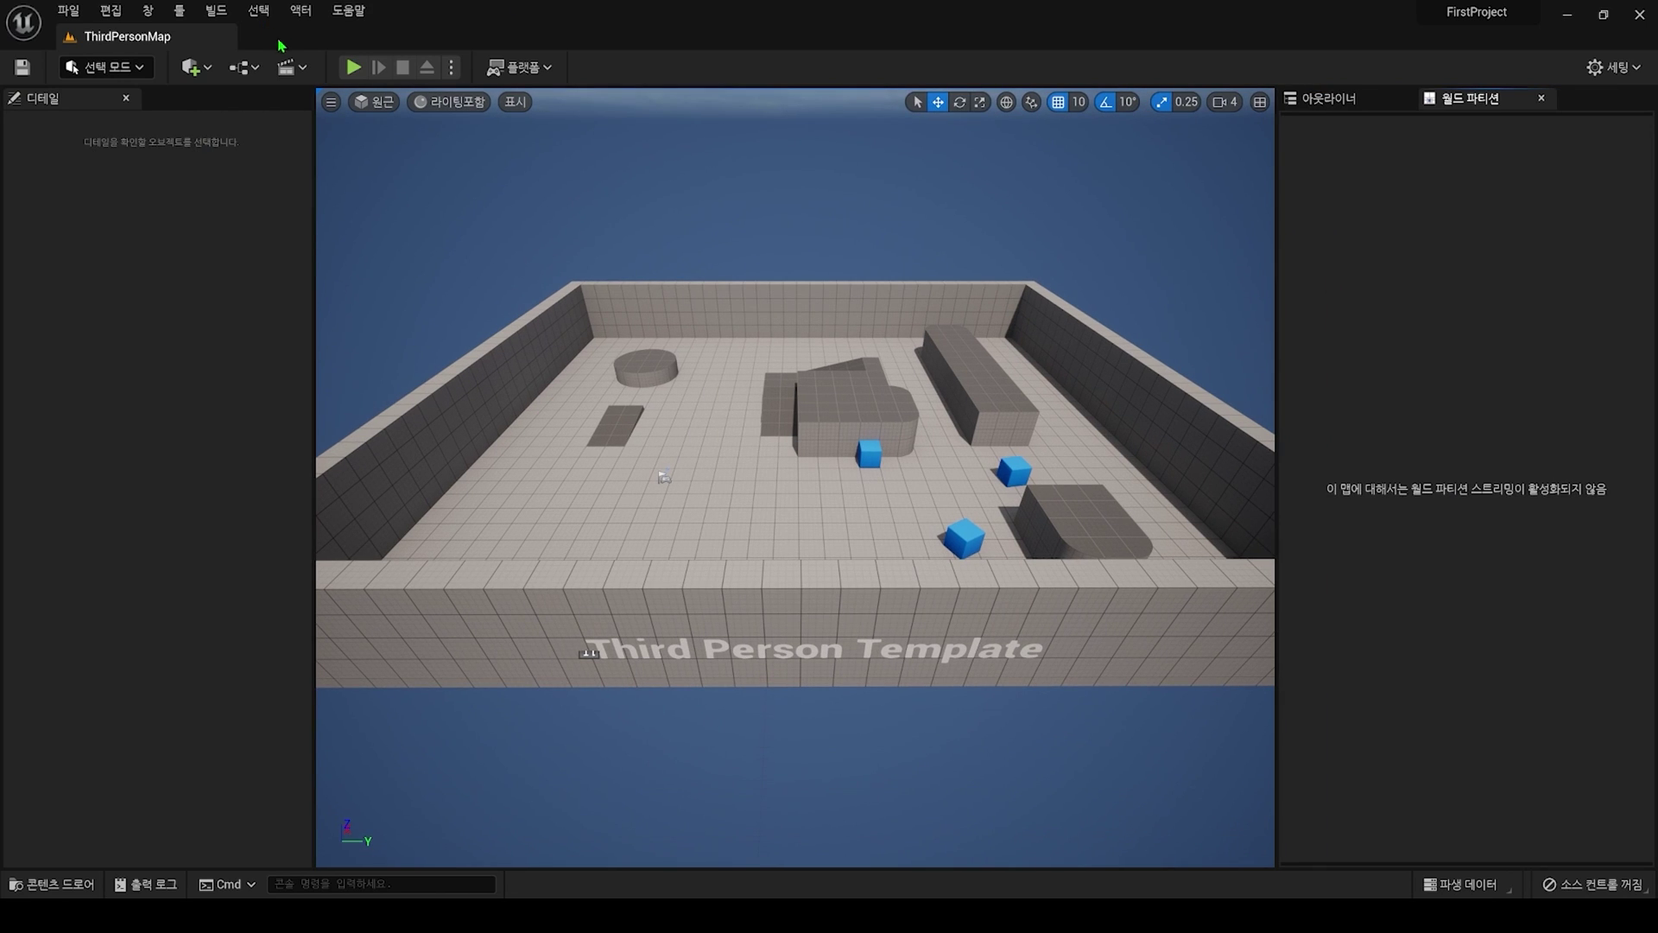
- Start Save Layout As, cancel it, then reopen the Window menu for loading layouts
click(148, 10)
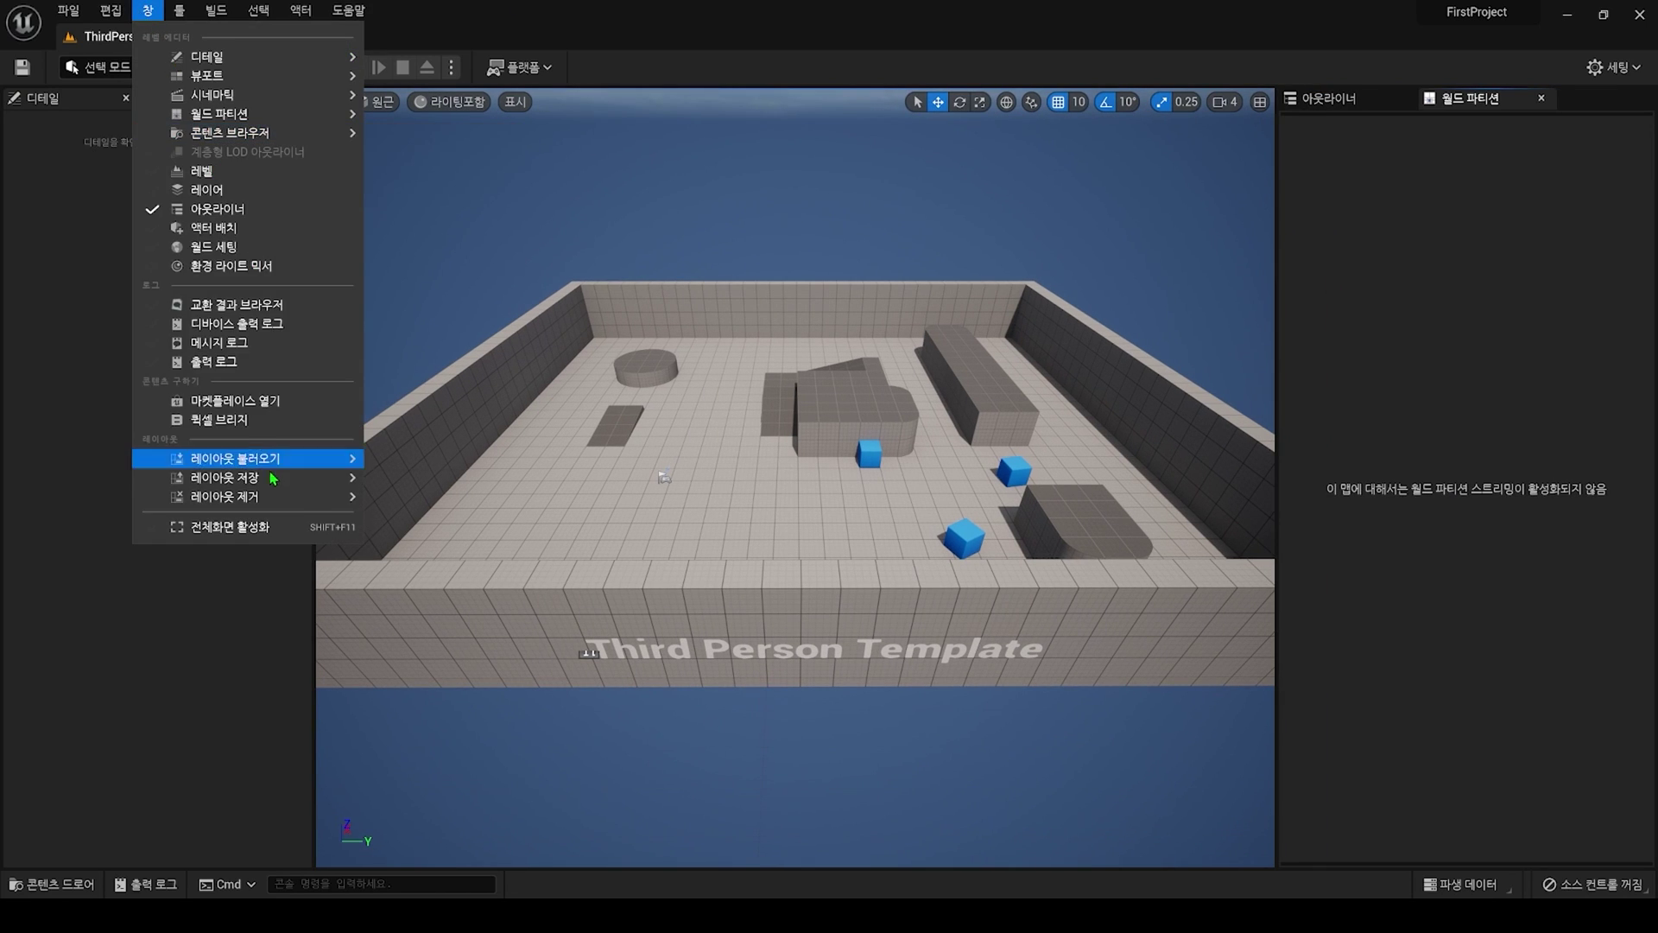
mouse_move(276, 477)
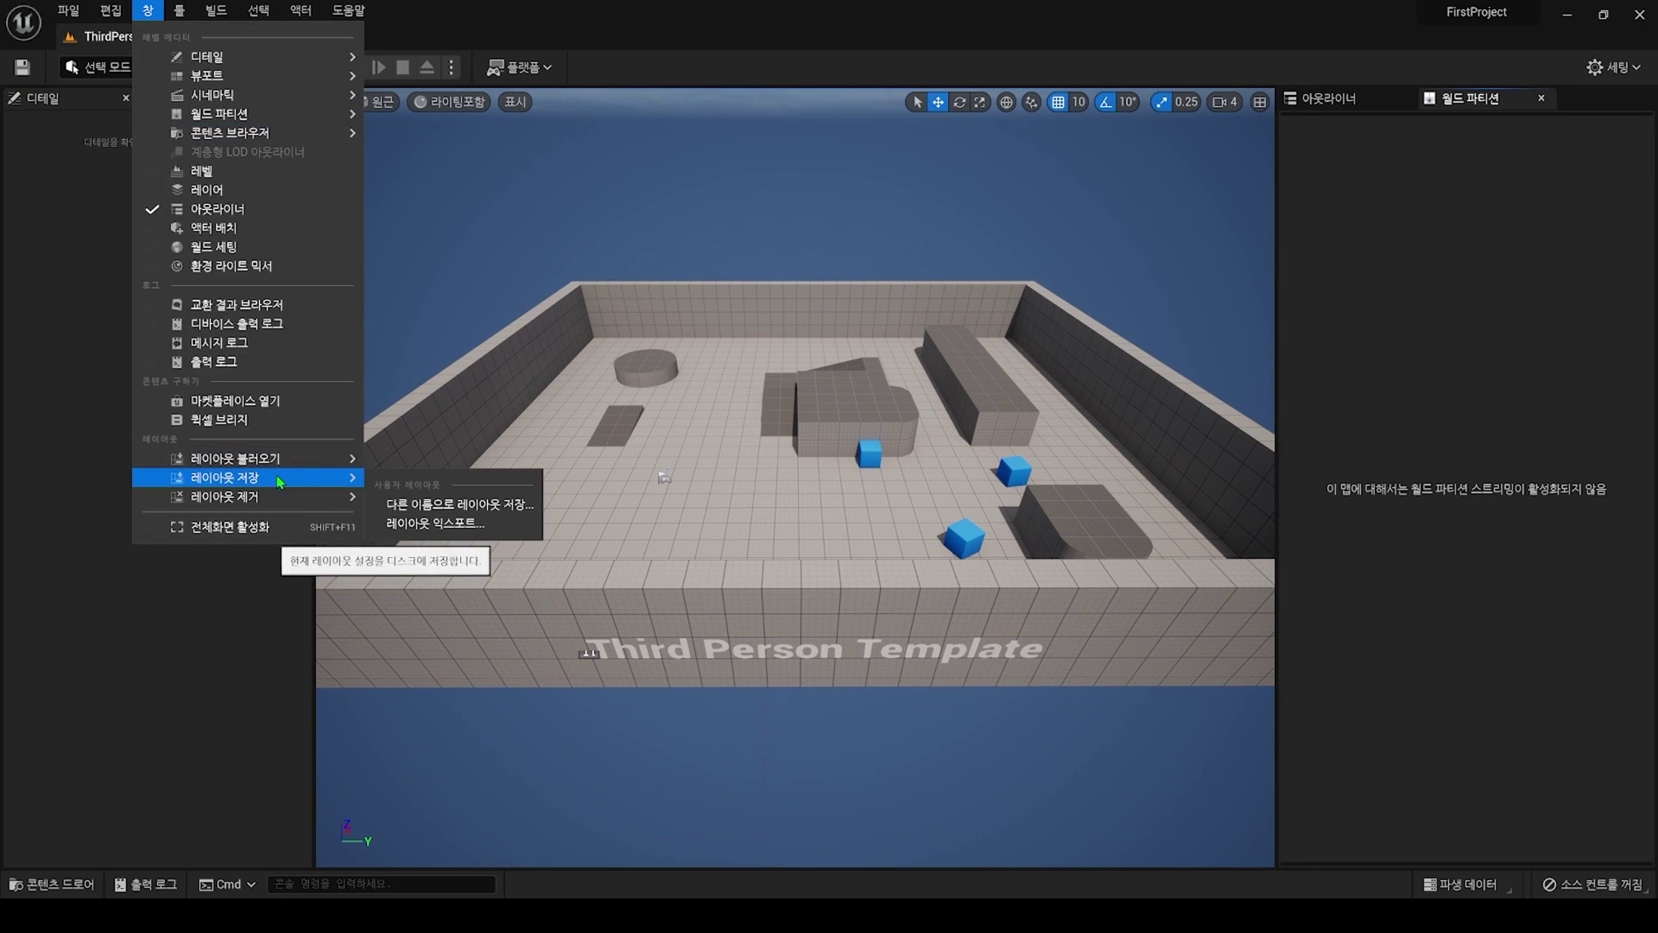
click(485, 508)
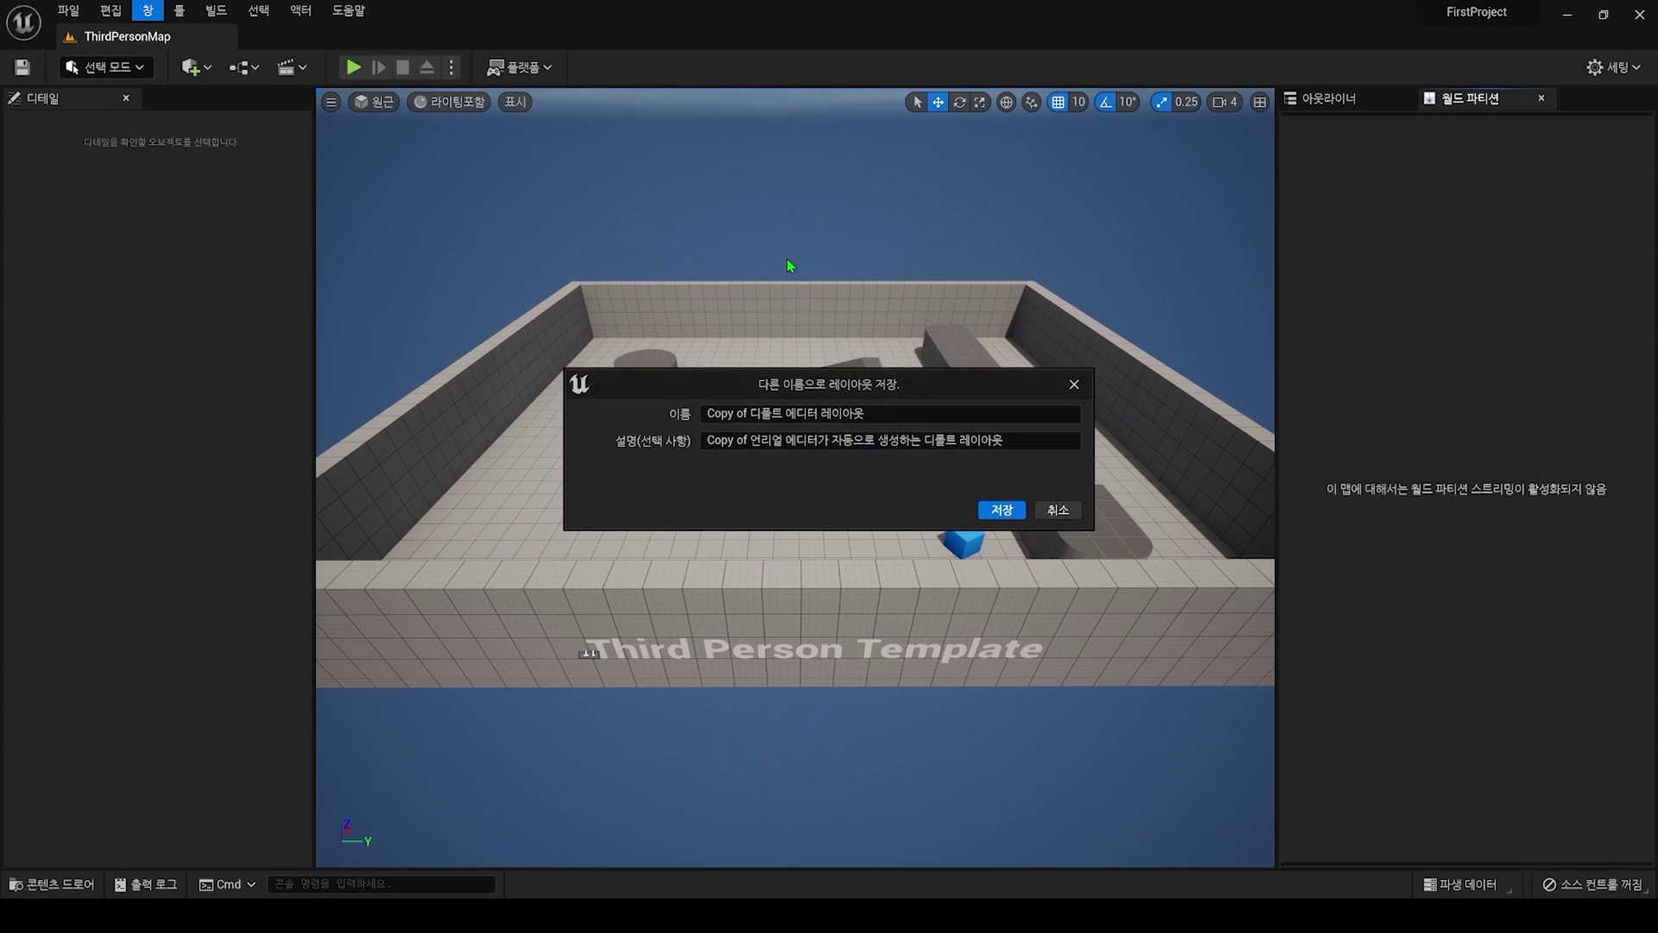
click(1059, 510)
click(148, 11)
- Load the UE4 Classic Layout, then switch back to the Default Editor Layout
mouse_move(333, 458)
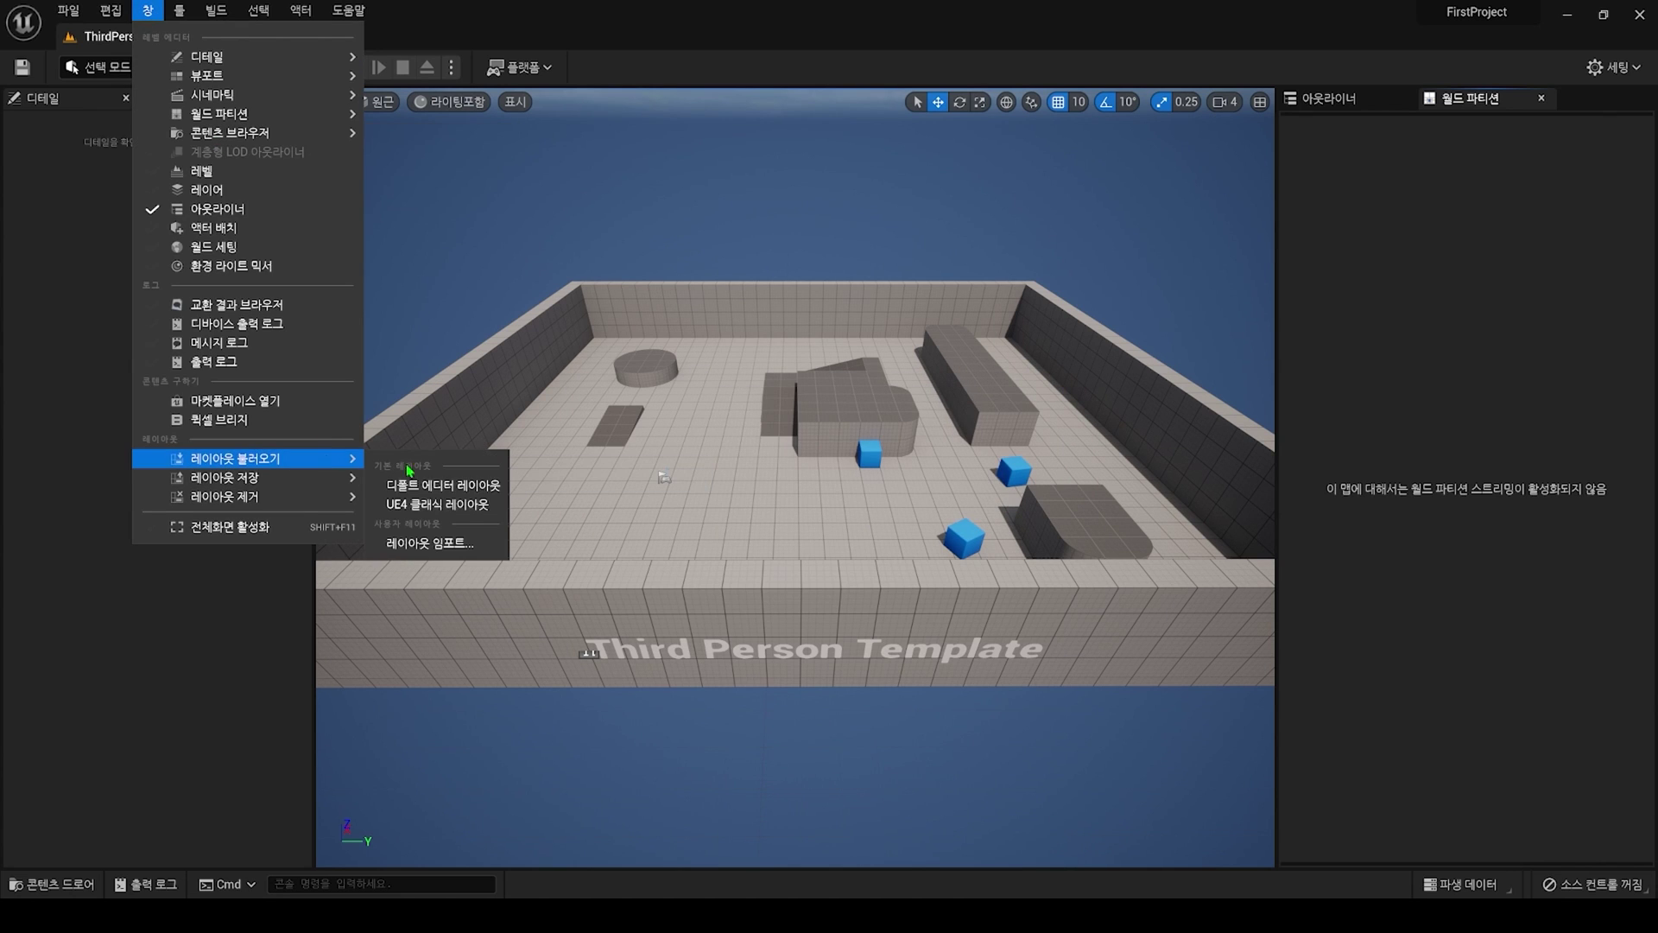
click(437, 504)
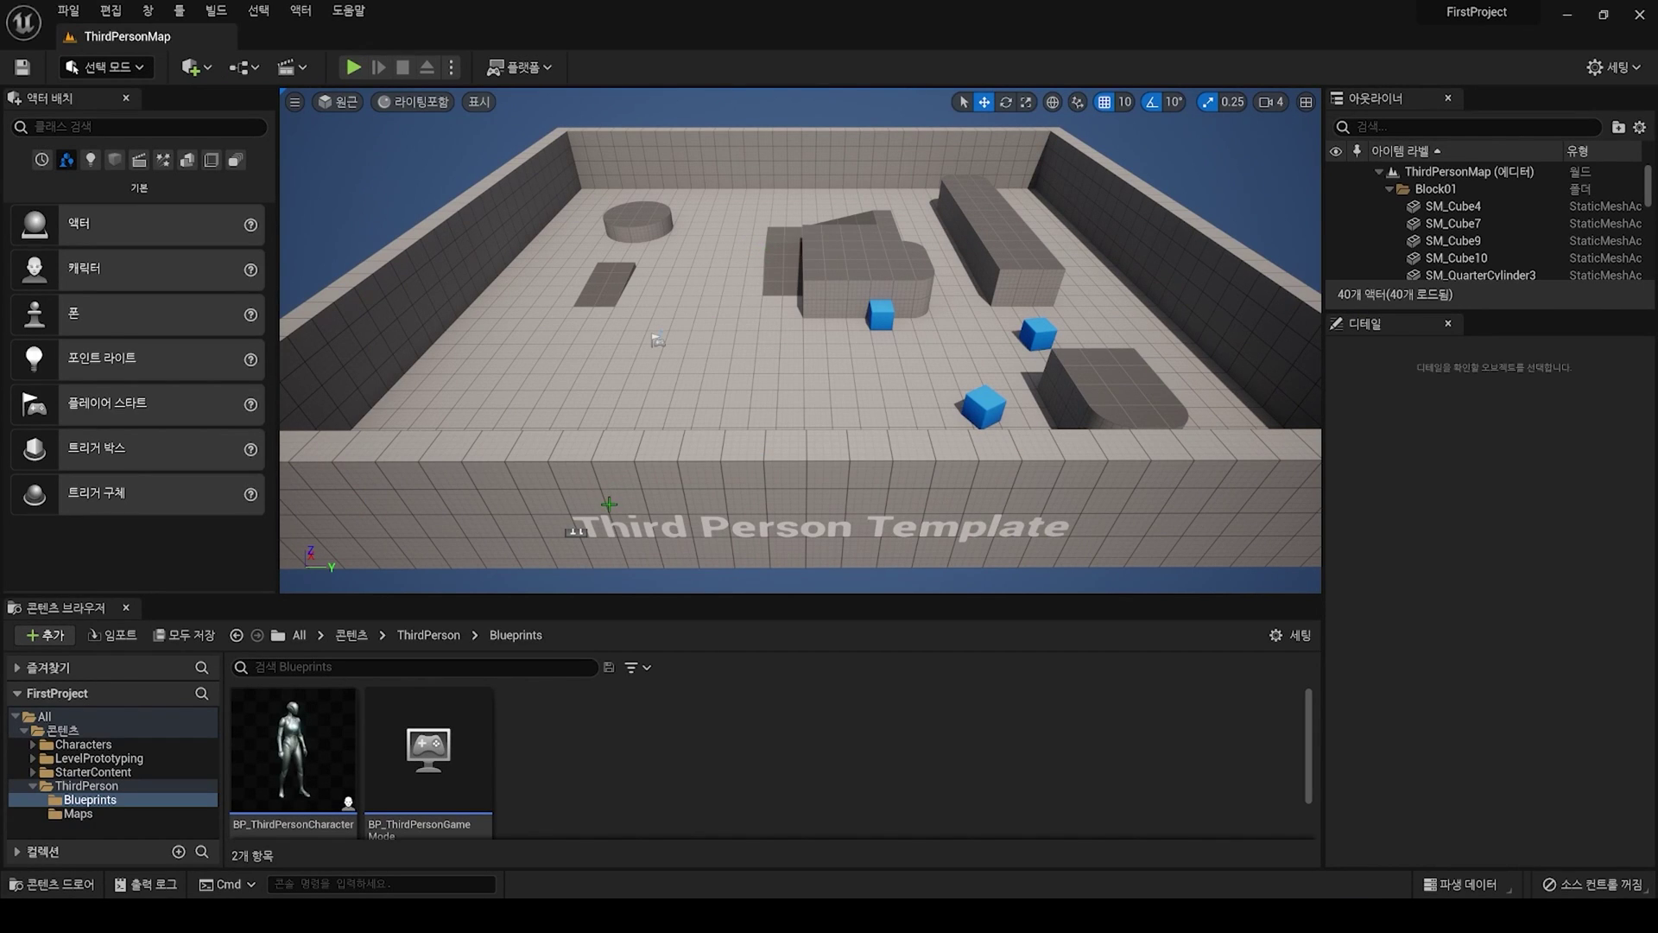
click(148, 10)
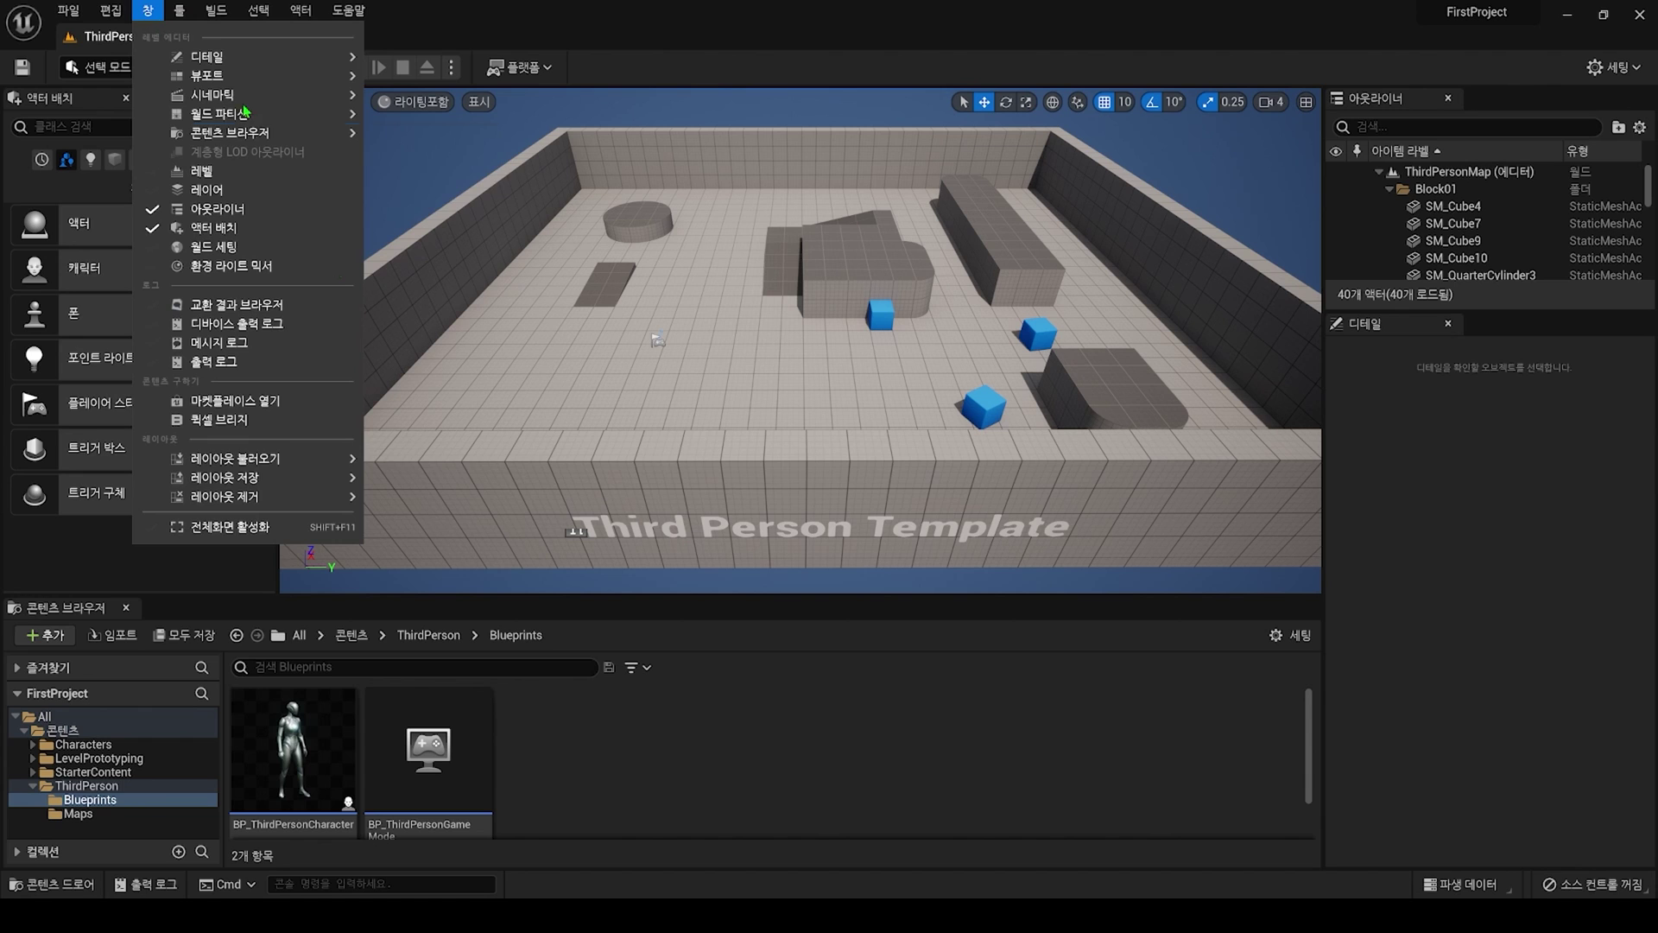
mouse_move(333, 459)
click(432, 482)
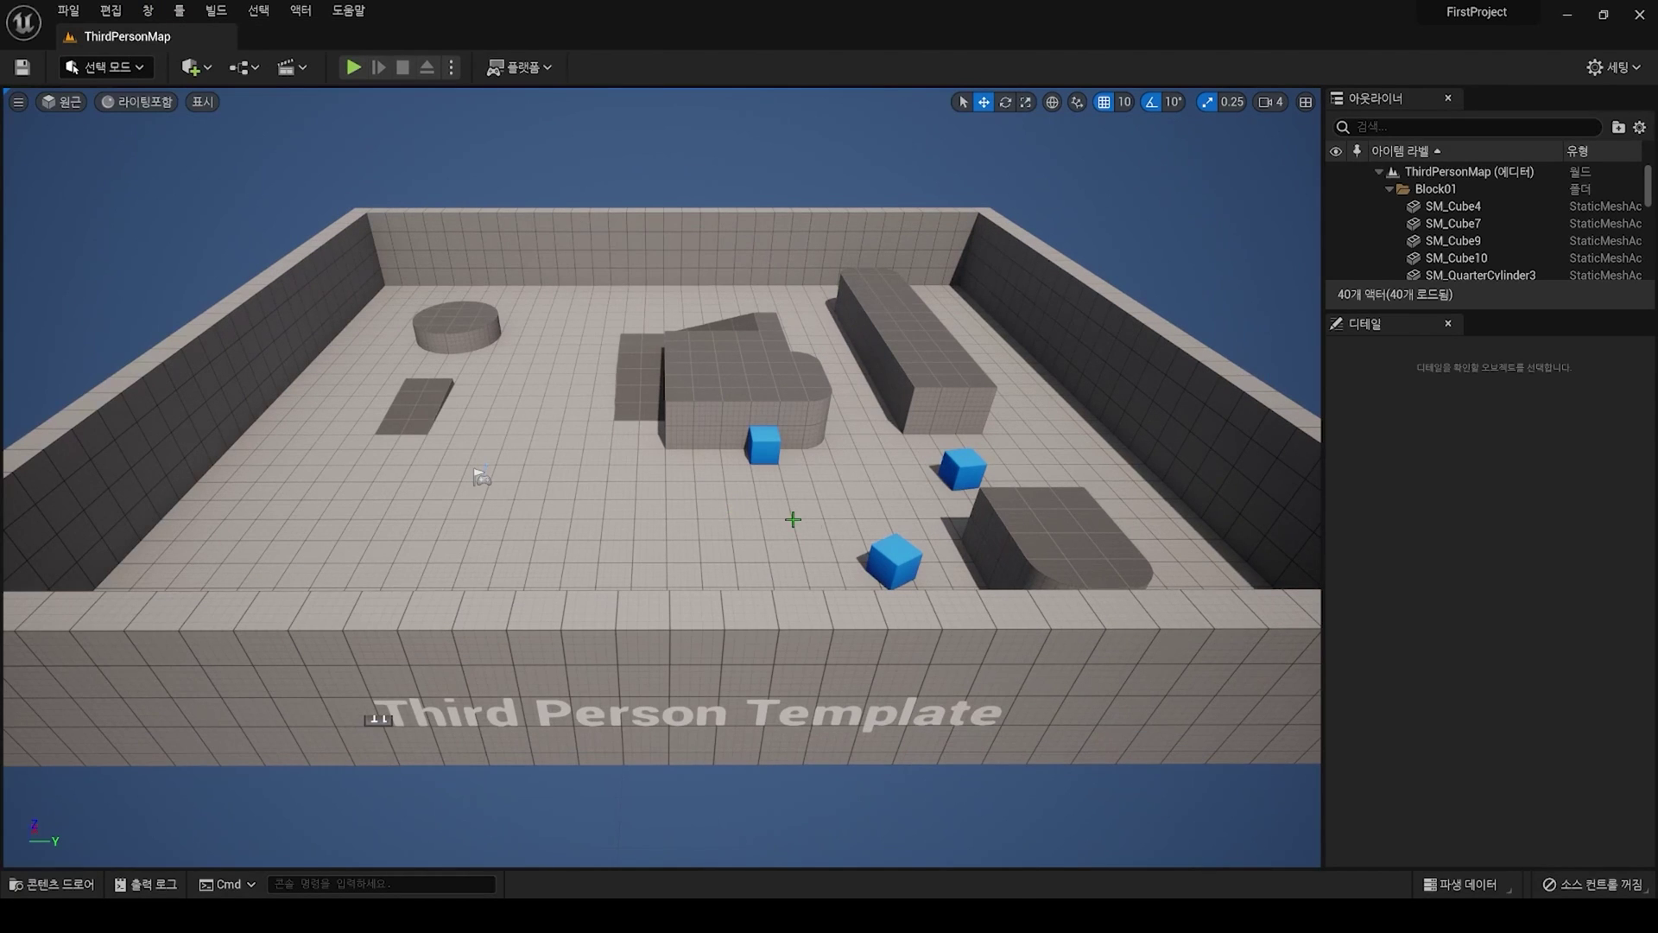